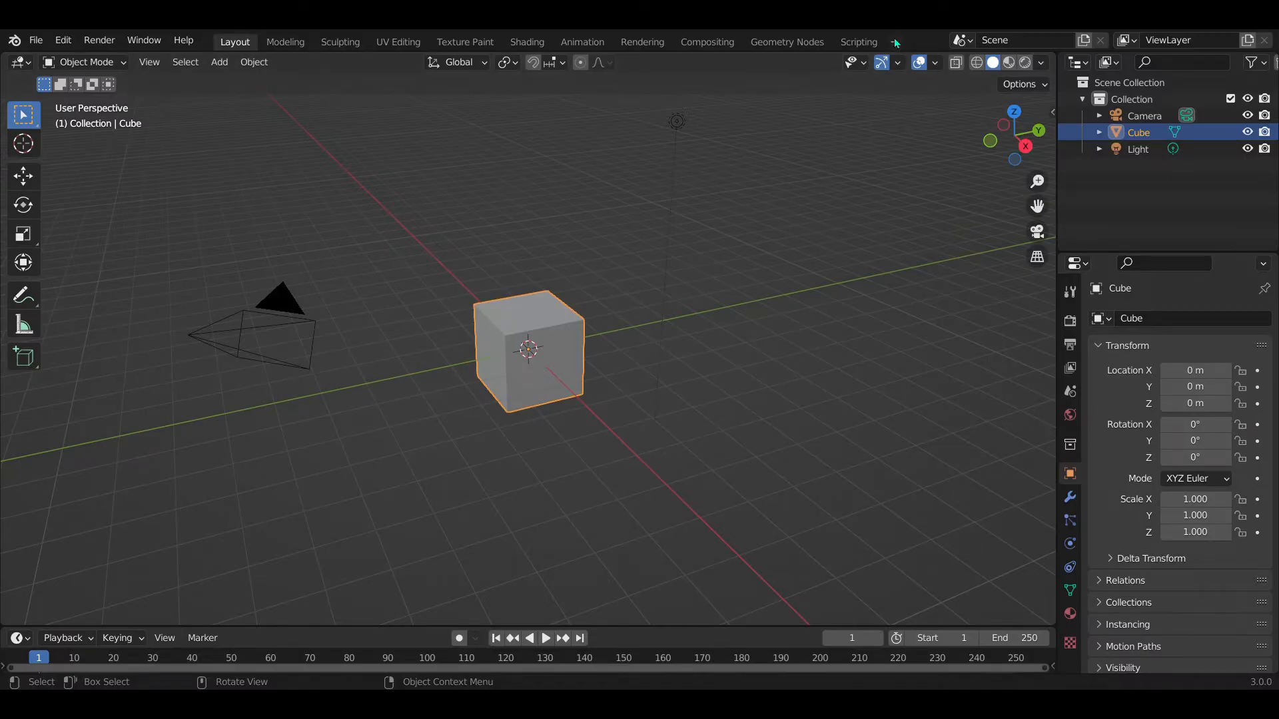
Add a Video Editing workspace to the project.
click(894, 41)
mouse_move(851, 120)
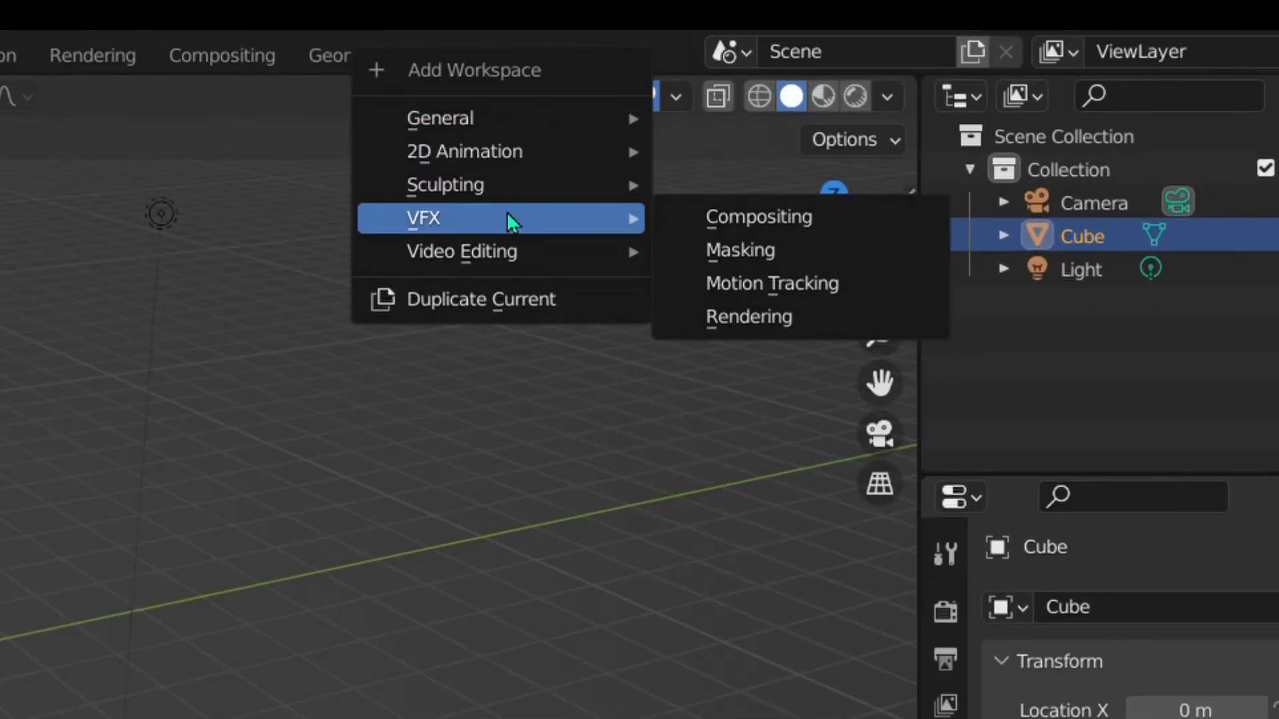
mouse_move(513, 255)
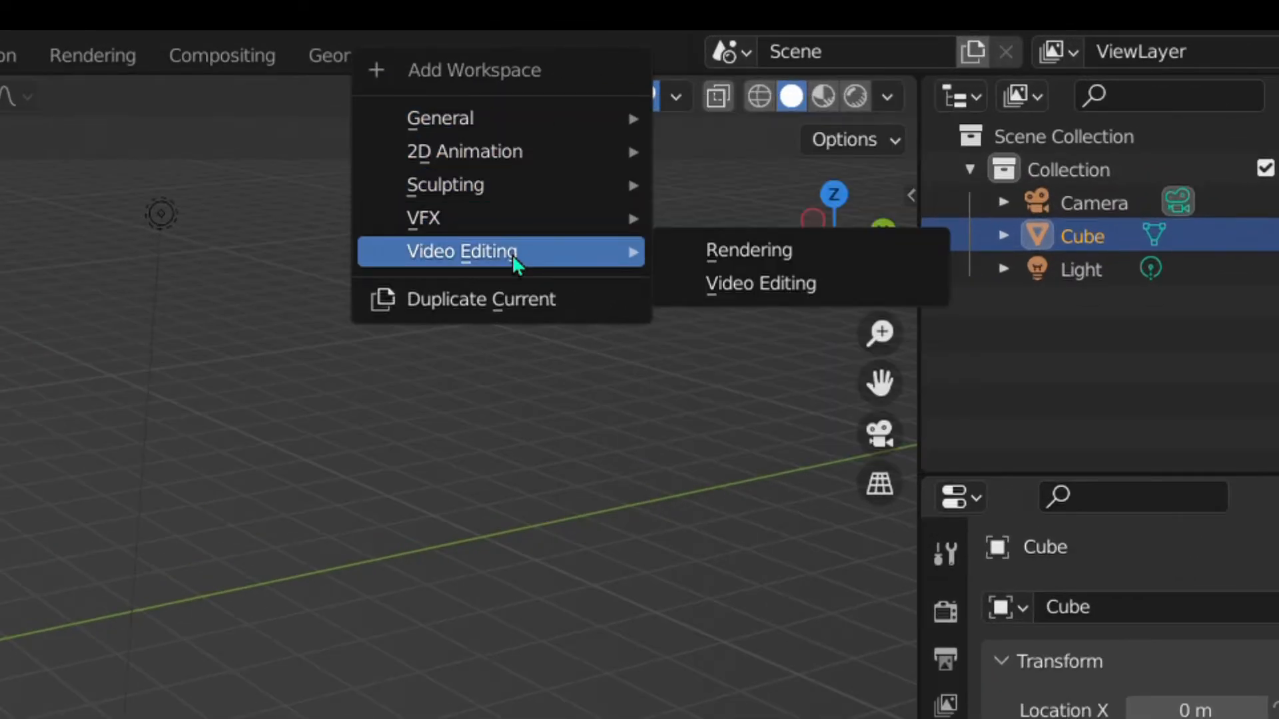
click(688, 285)
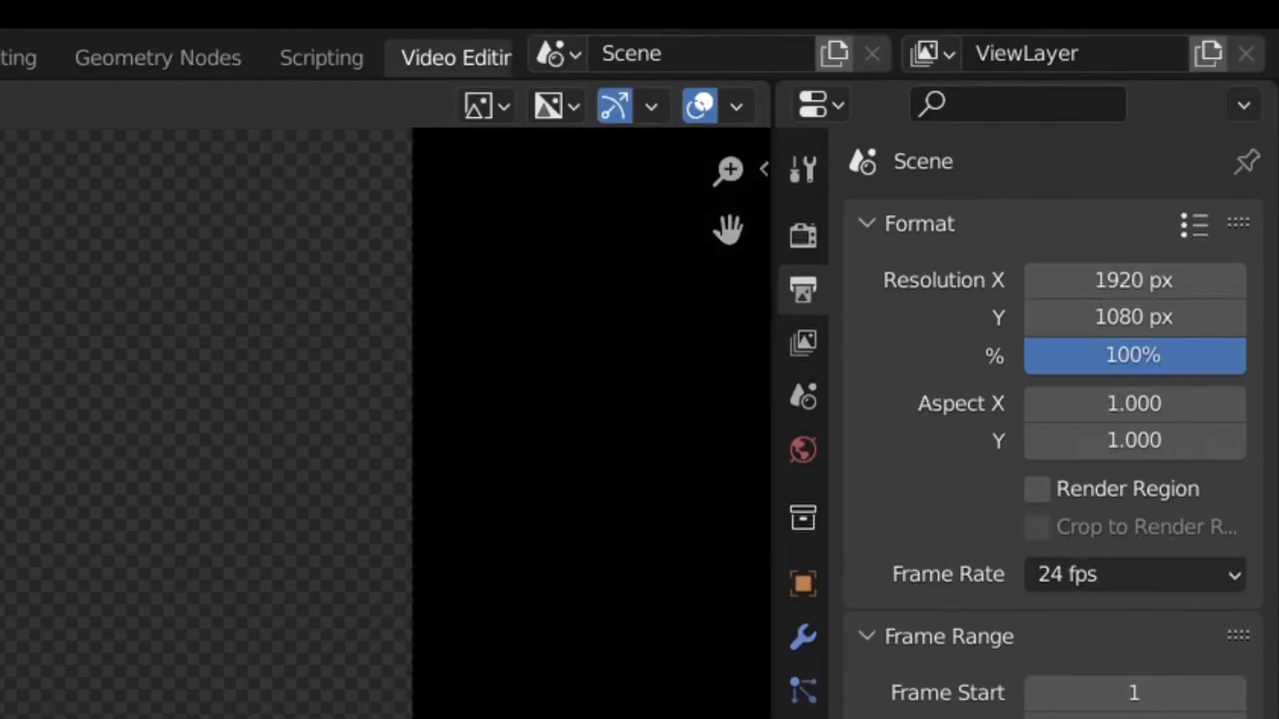
Add the movie video.mp4 to the sequencer and set the scene's end frame to 367.
click(551, 174)
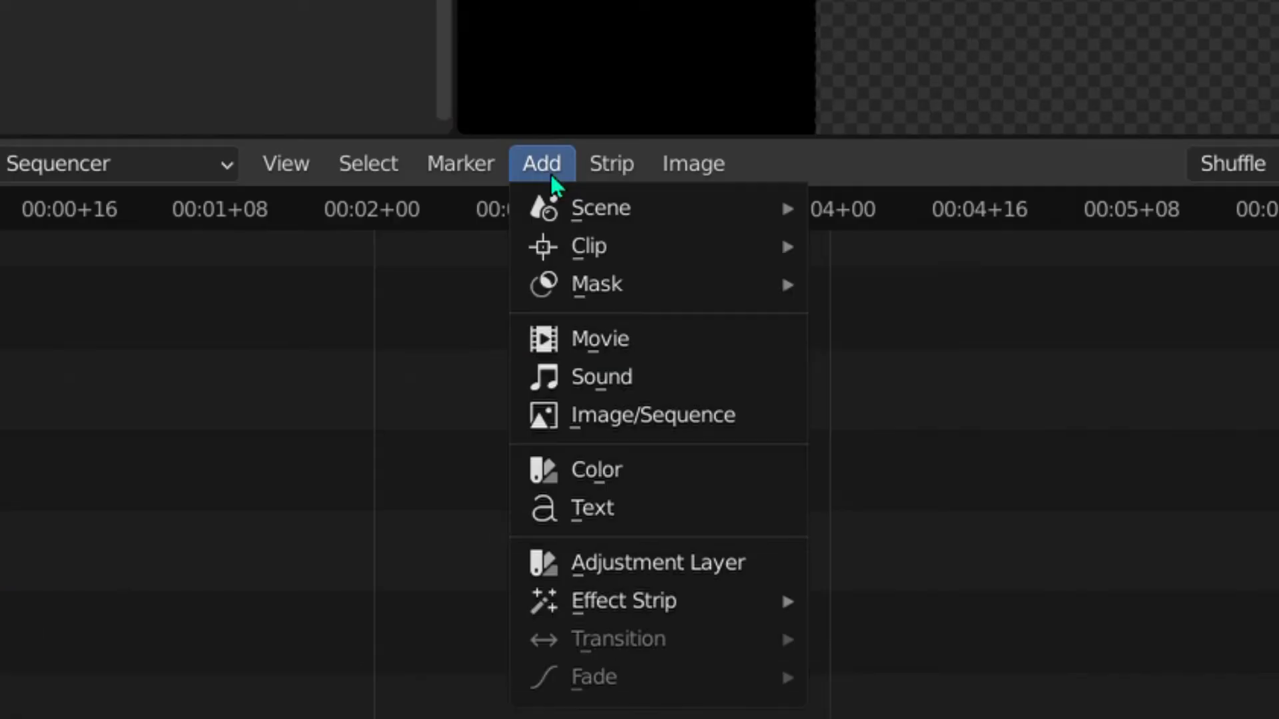
click(586, 338)
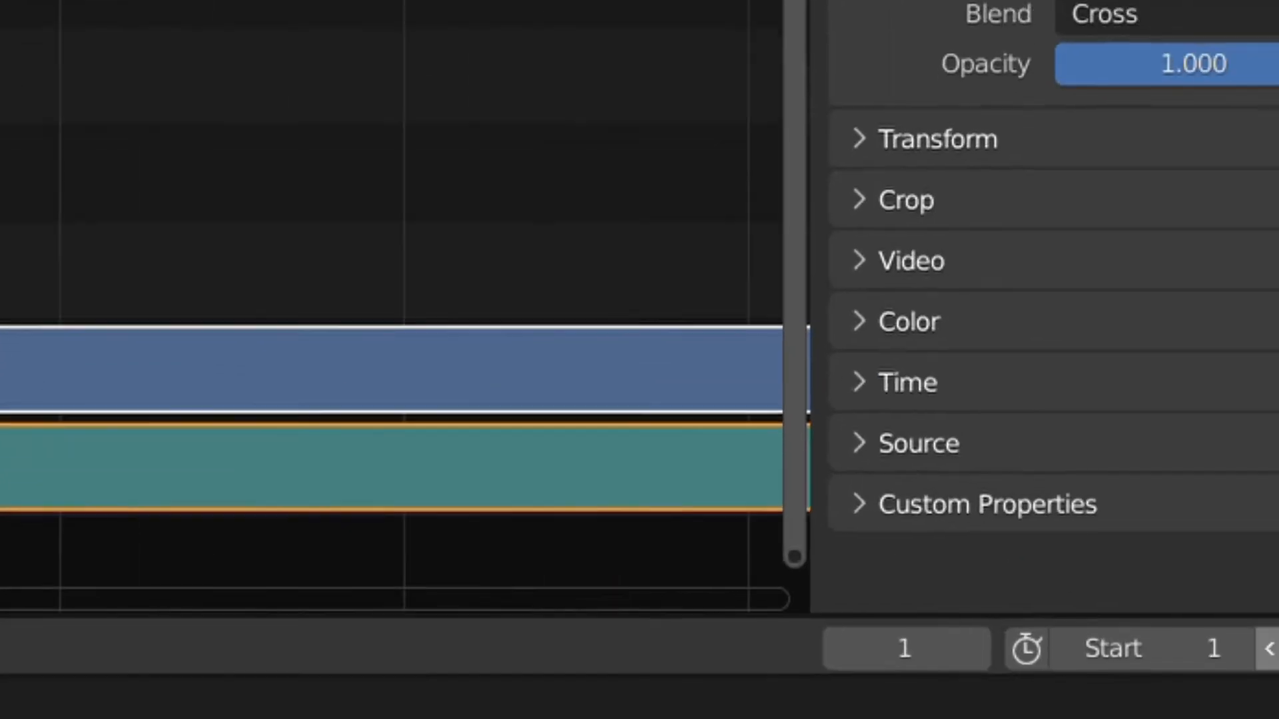
click(1172, 673)
text(367)
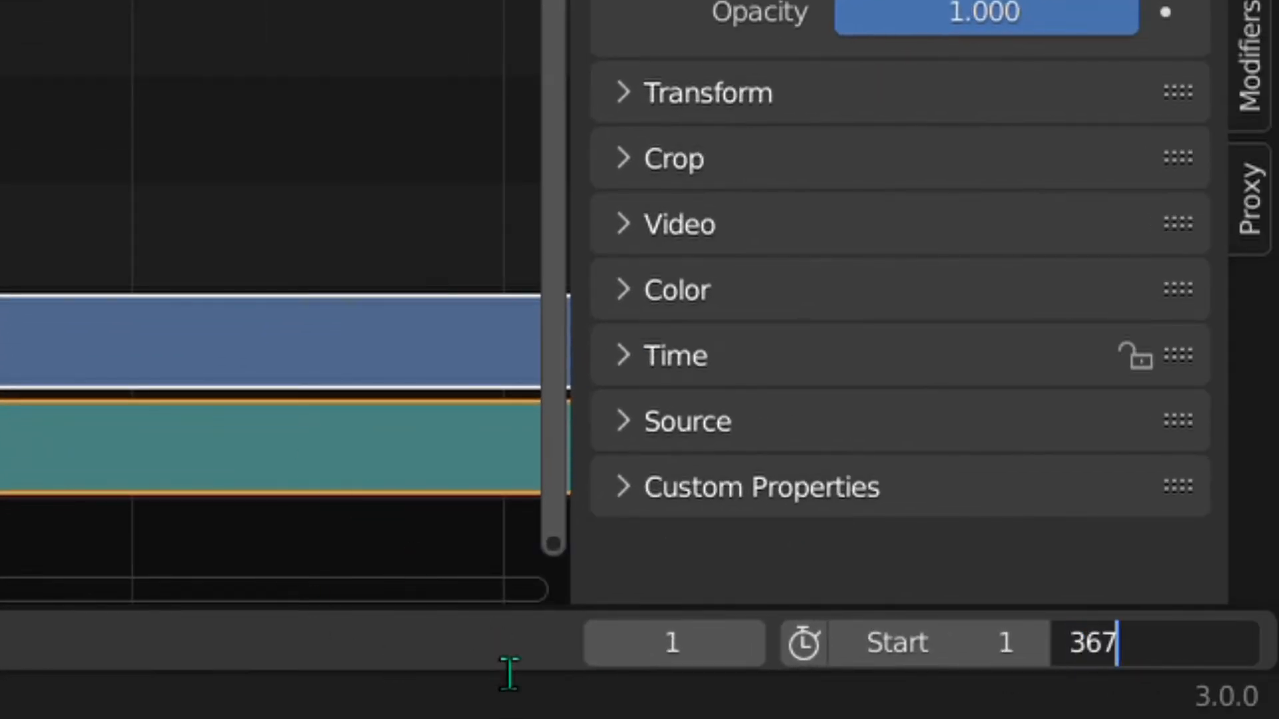
key(Return)
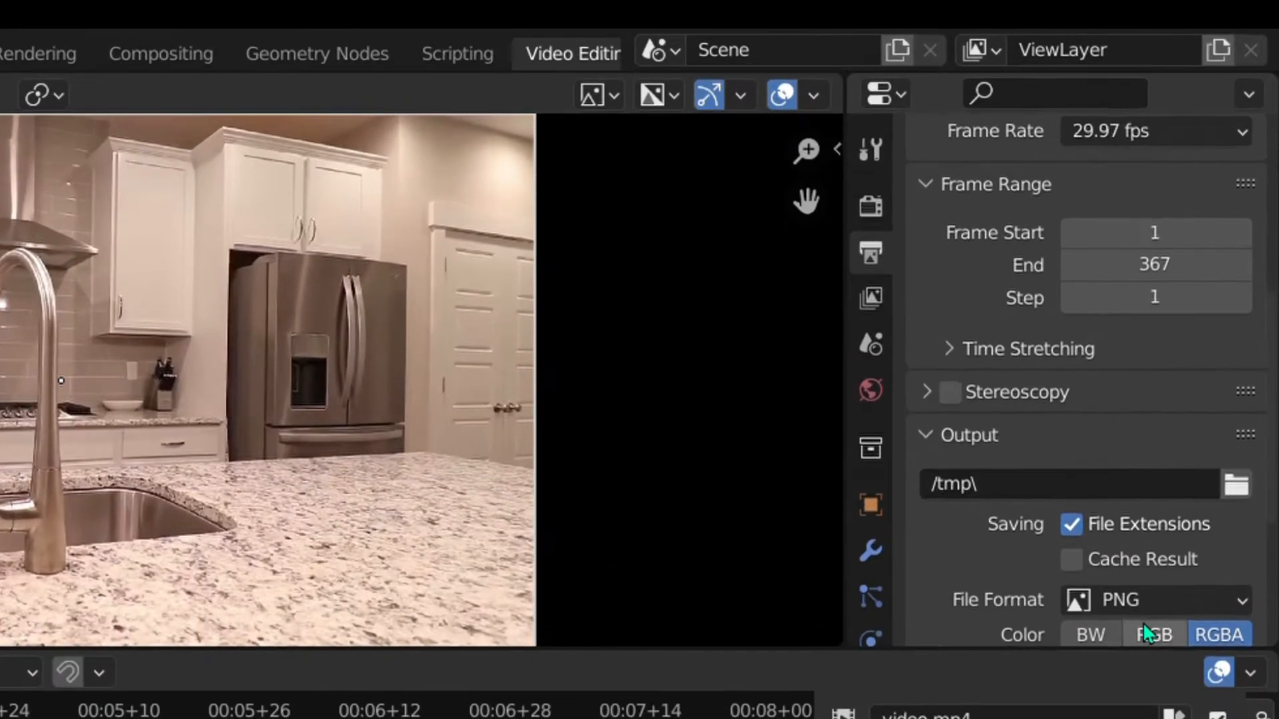
Set the PNG output location to the Desktop folder and render the video as an image sequence.
scroll(1143, 622, down, 2)
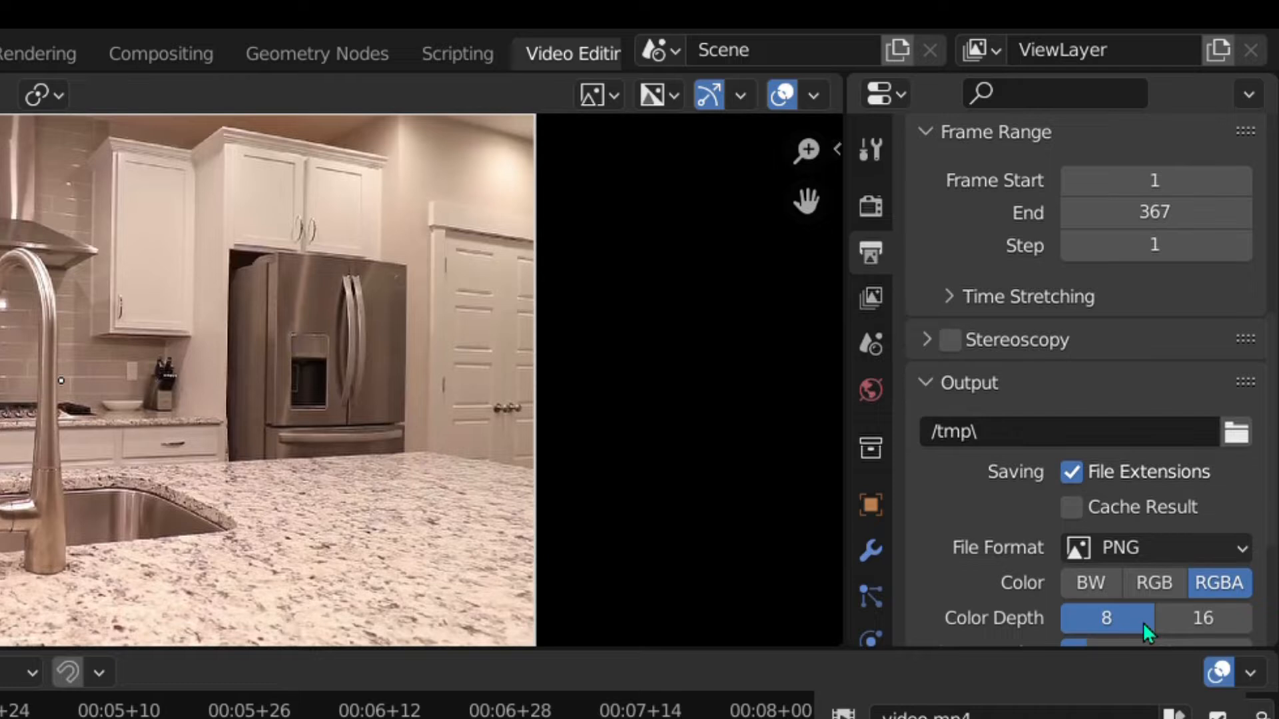
scroll(1143, 622, down, 3)
click(1139, 442)
click(1138, 448)
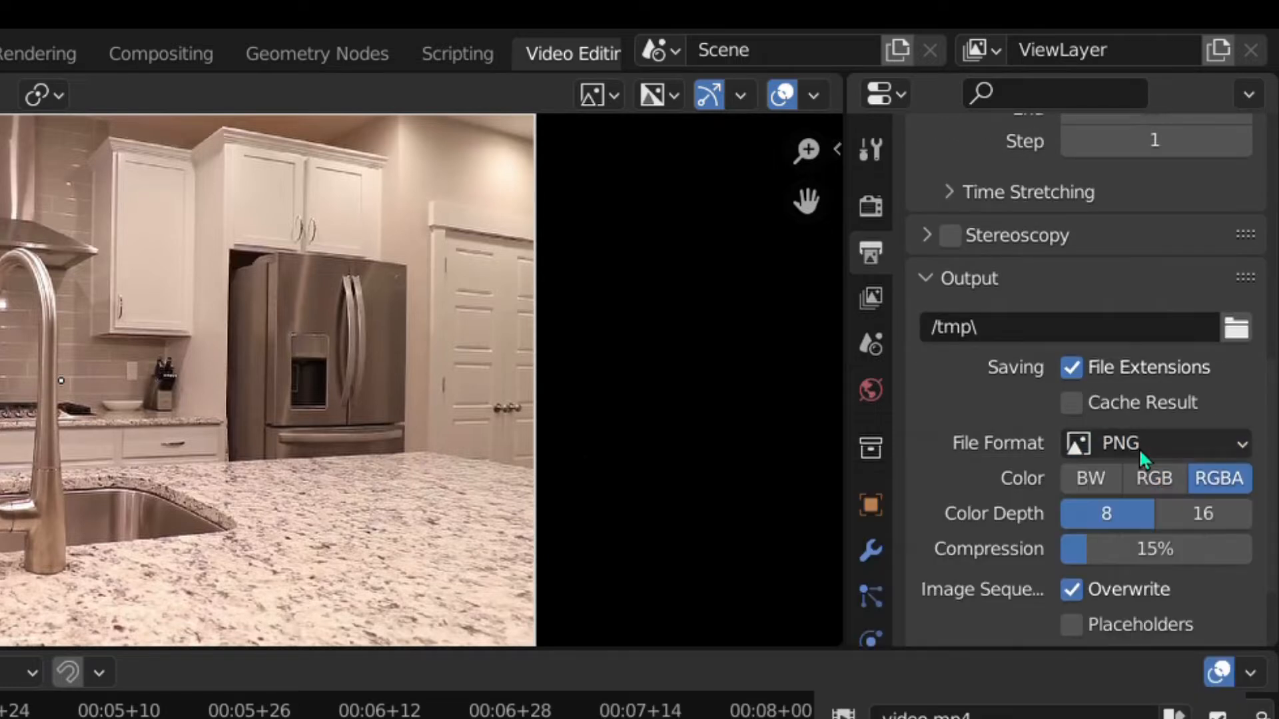
click(1229, 331)
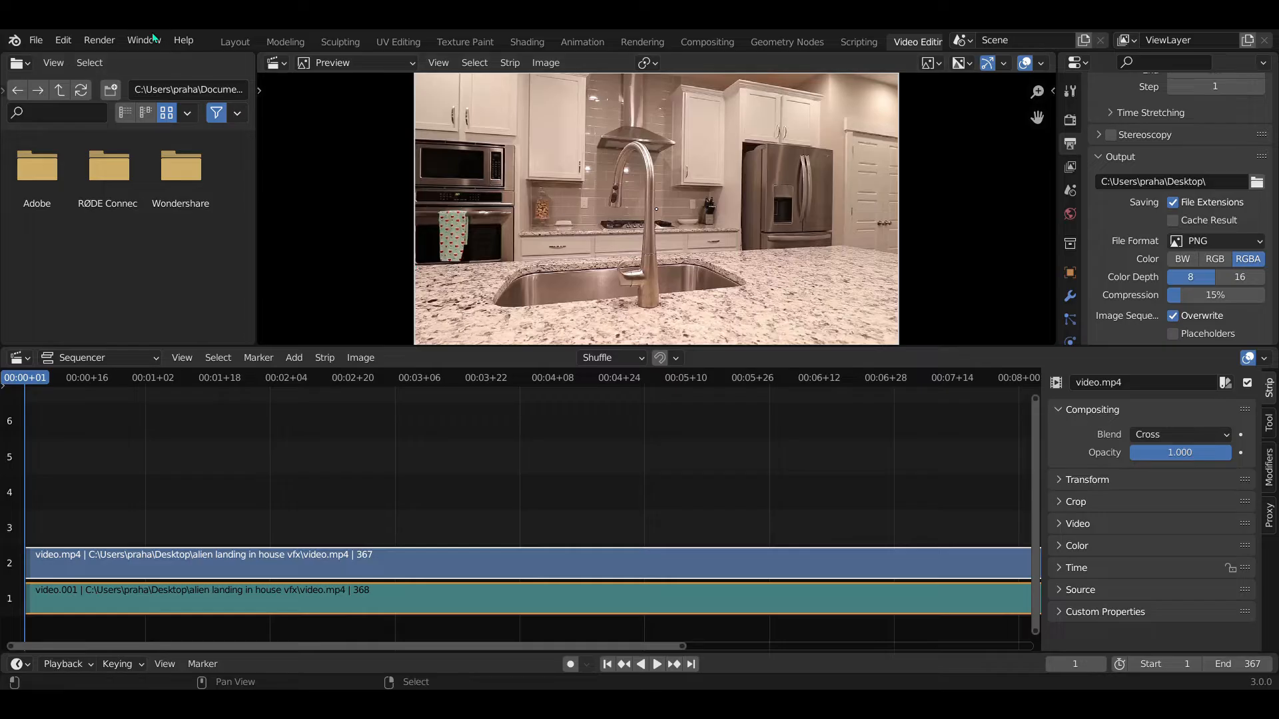
click(98, 40)
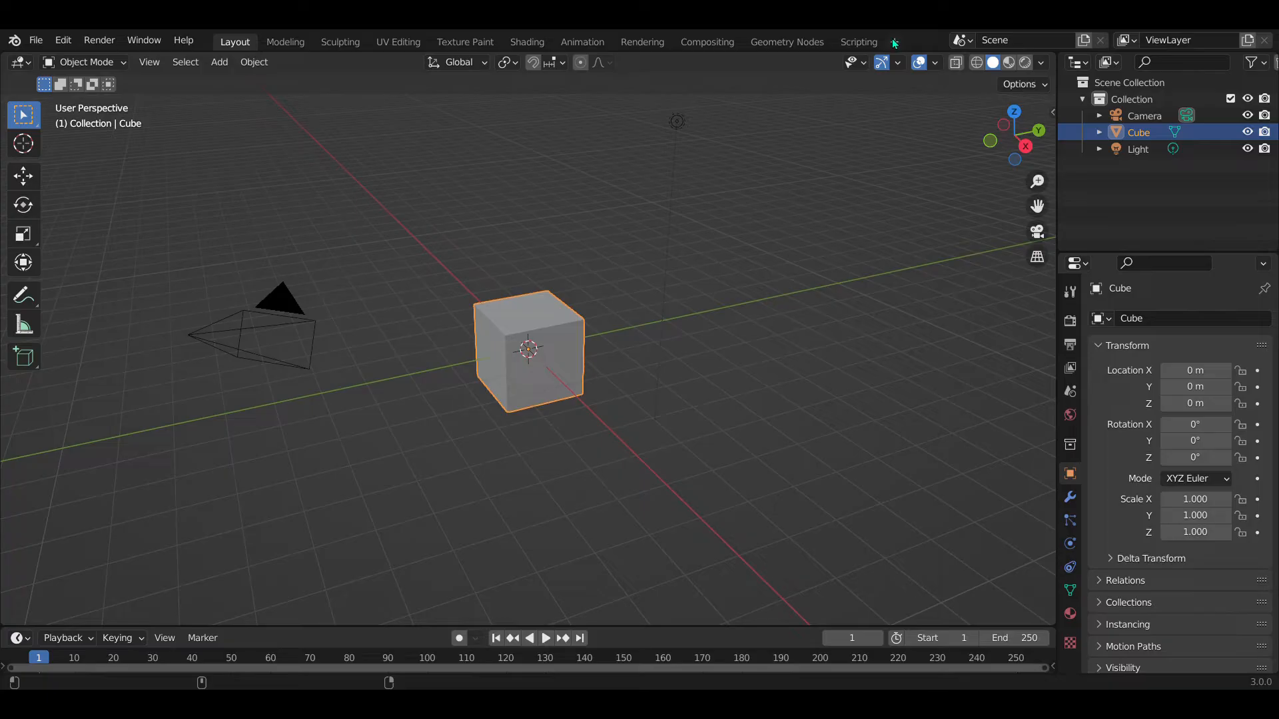
Add a Motion Tracking workspace to the new default scene.
click(893, 39)
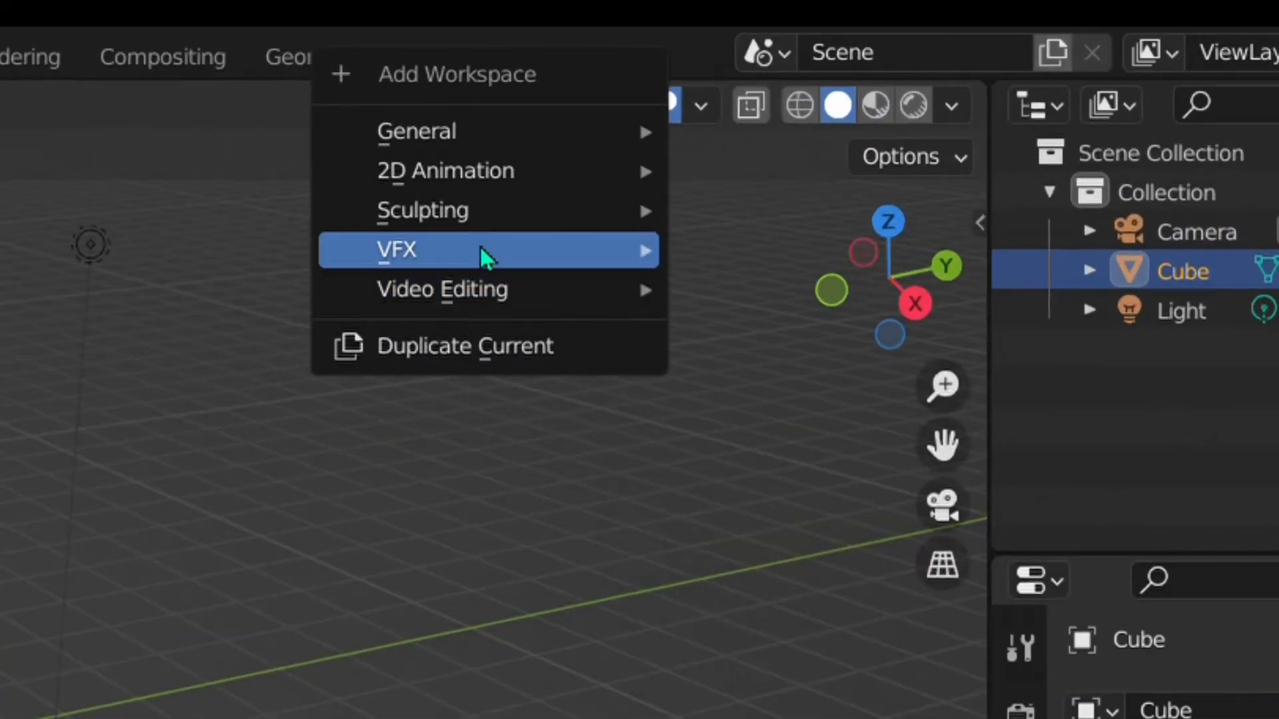
mouse_move(485, 263)
click(803, 331)
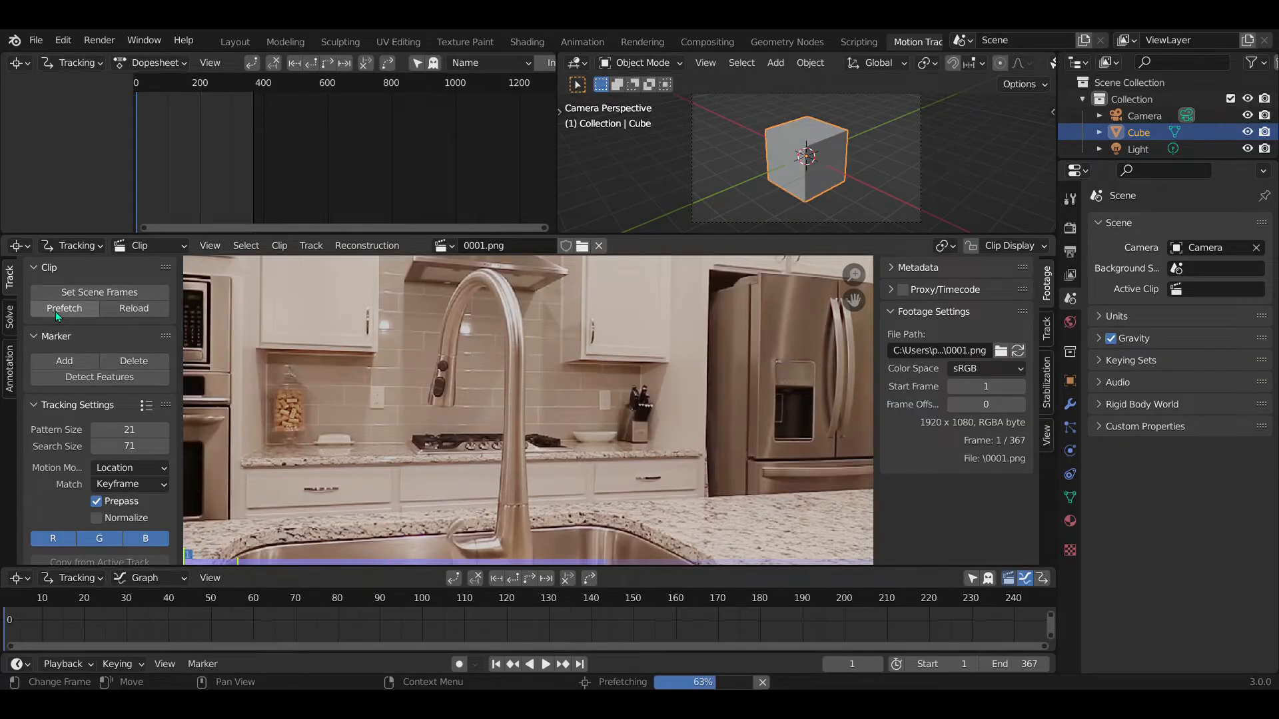
Detect features in the footage and configure tracking with Normalize on, Prepass off and a correlation of 0.9.
click(133, 377)
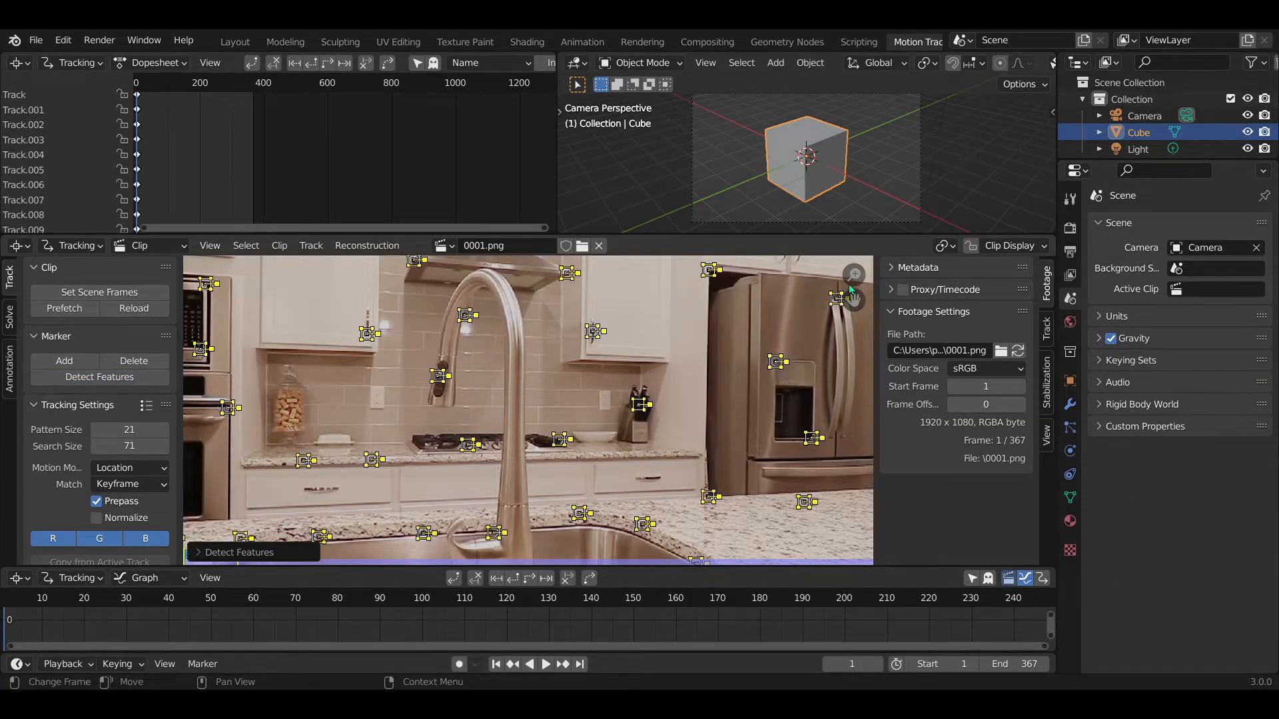
scroll(851, 290, down, 4)
scroll(92, 409, down, 2)
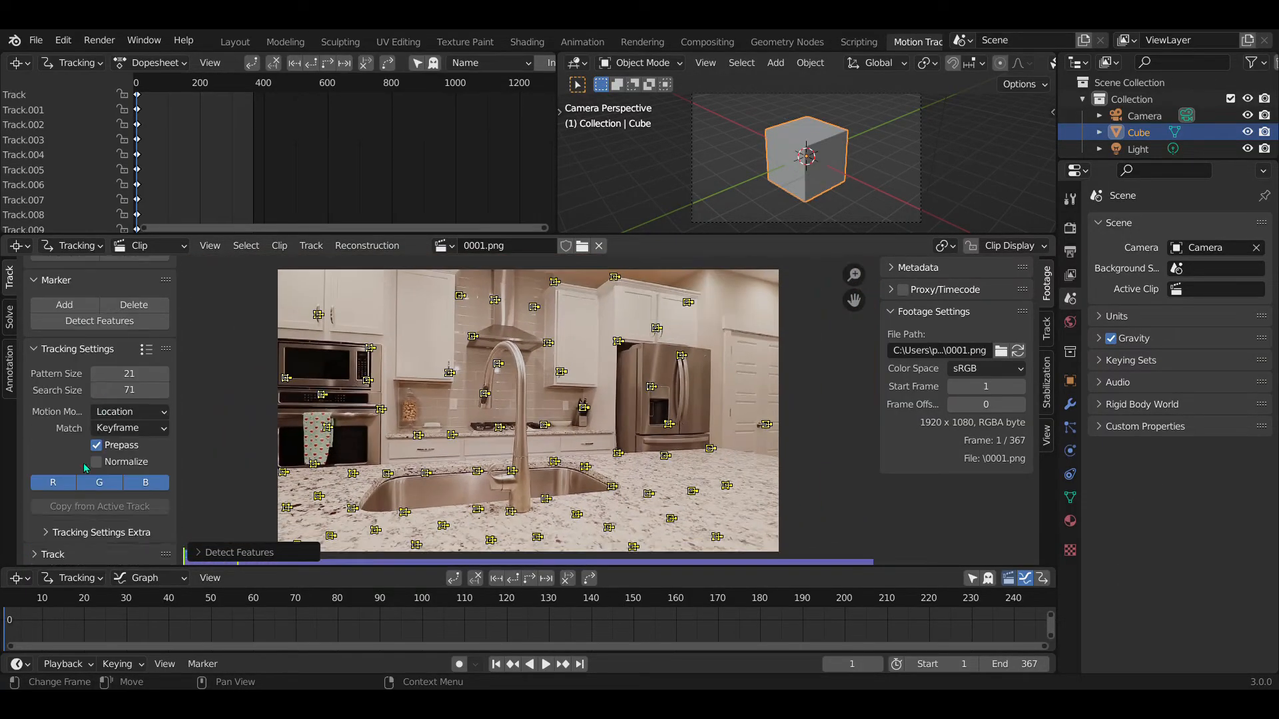
scroll(57, 537, down, 3)
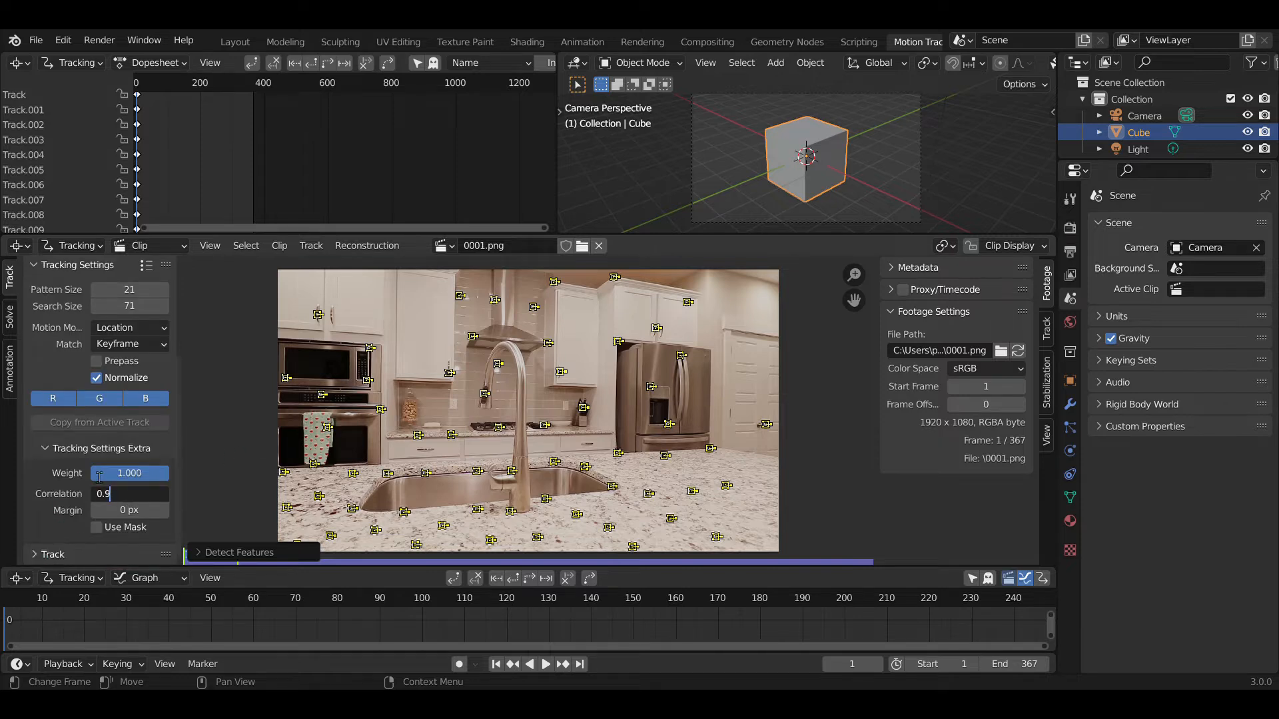
Track all detected markers through the clip and solve the camera motion.
key(ctrl+t)
click(9, 317)
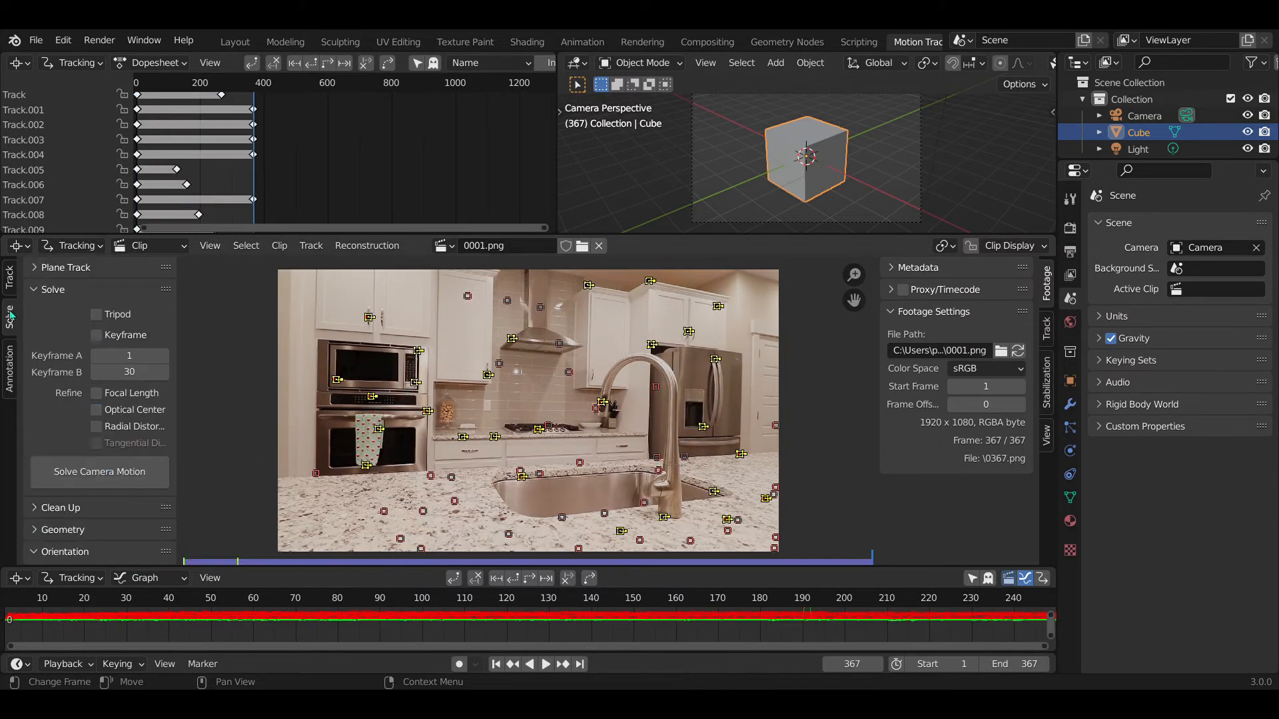
click(102, 474)
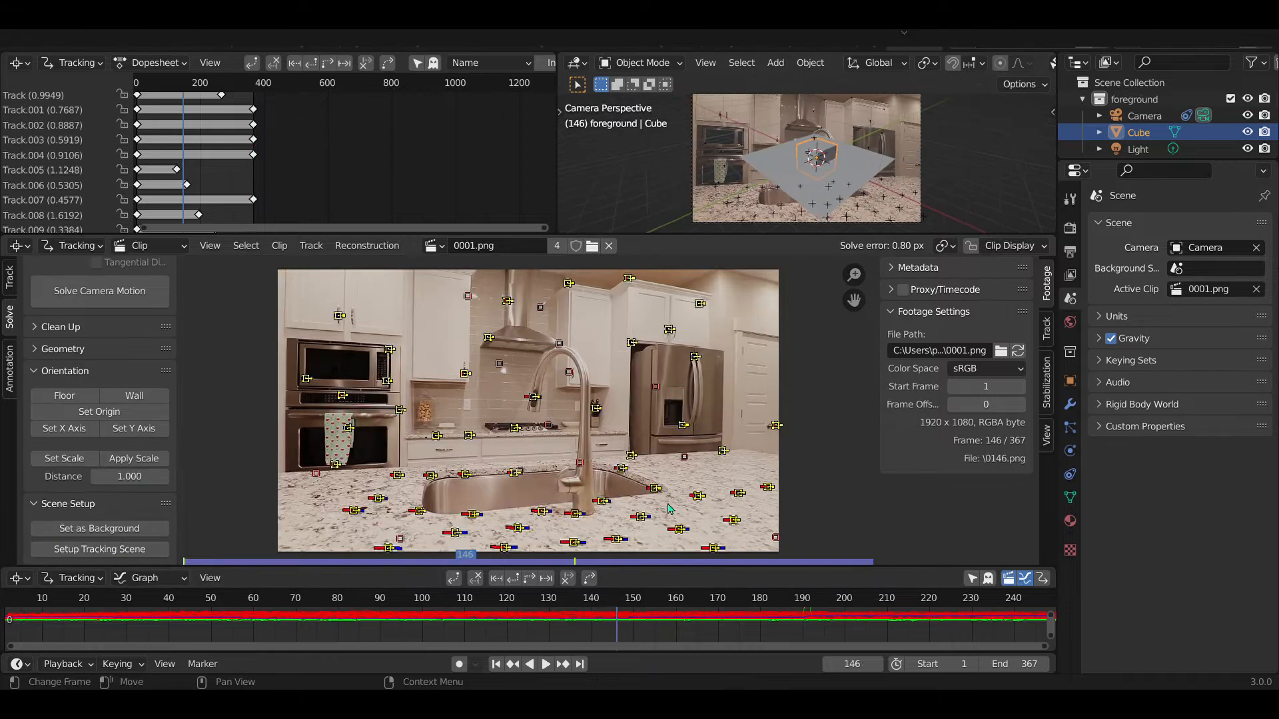
Set the X axis of the solved scene with the marker on the countertop to the right of the sink, and check the alignment.
click(733, 519)
click(64, 428)
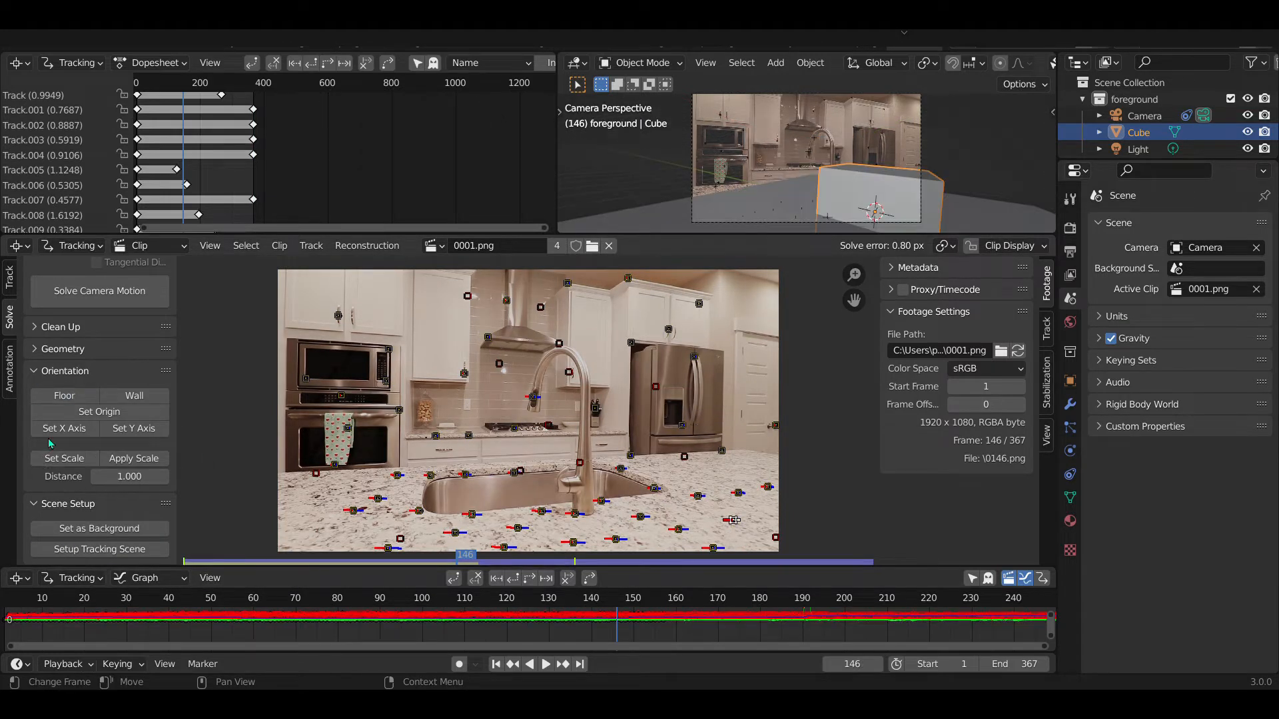
middle_drag(706, 200, 888, 122)
key(KP_0)
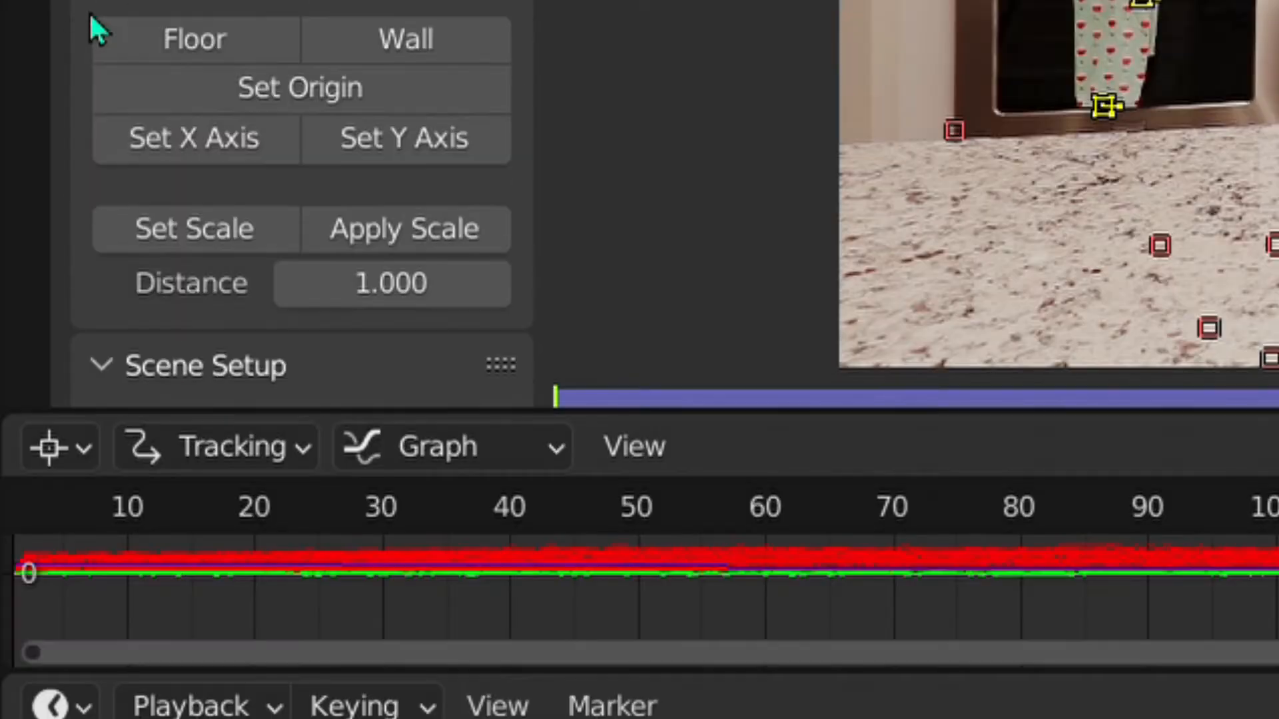
Set up the tracking scene from the solved footage.
scroll(150, 266, down, 4)
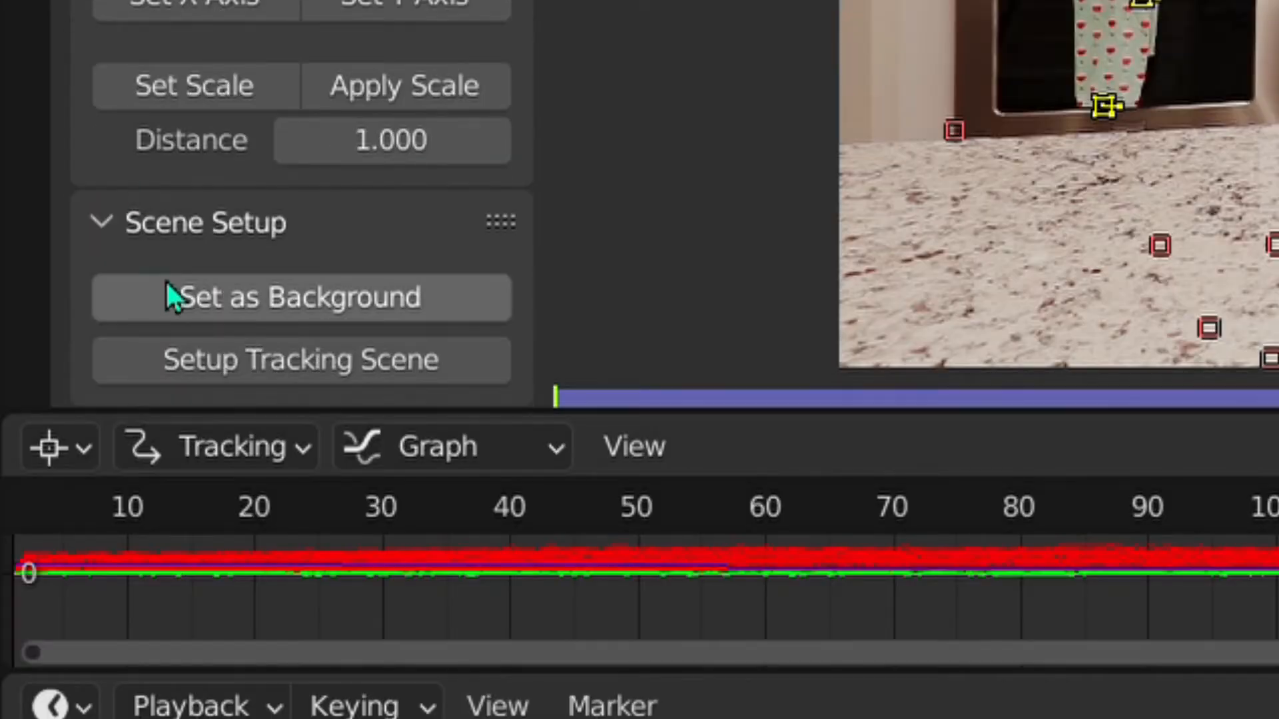
click(205, 358)
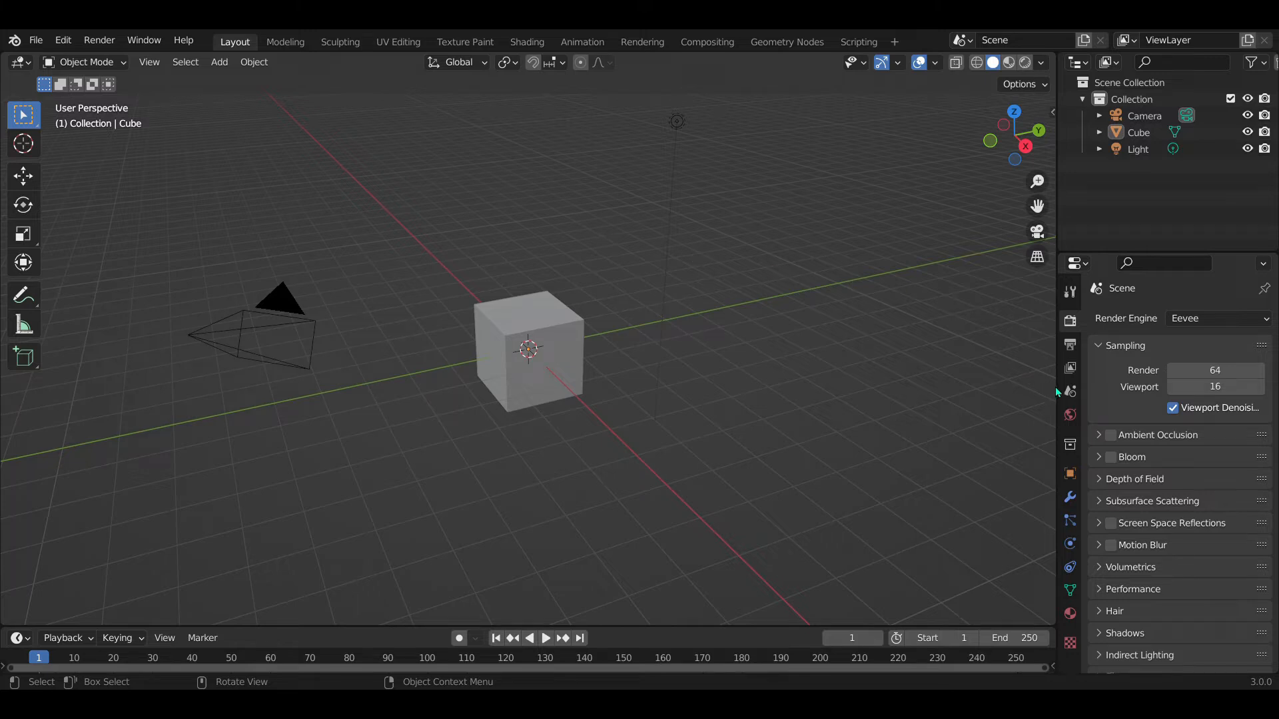
Change the render engine to Cycles and set the render max samples to 50.
click(1199, 319)
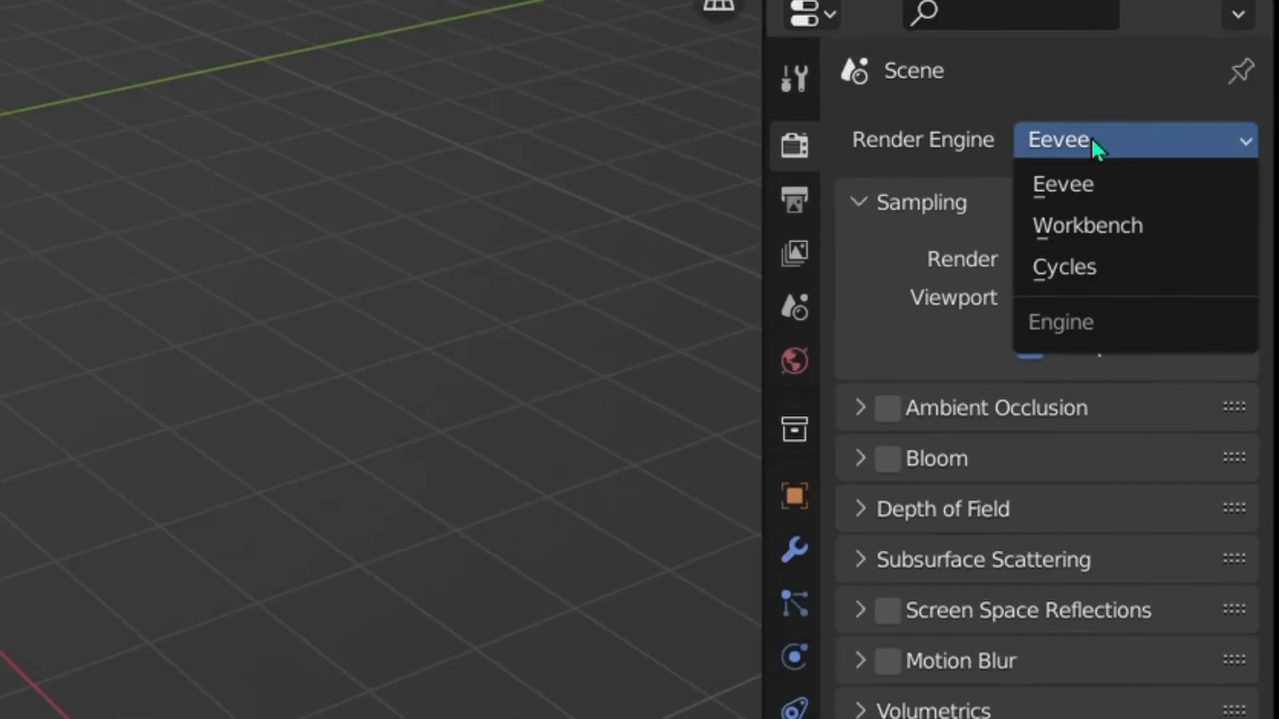
click(1190, 376)
scroll(1127, 470, down, 2)
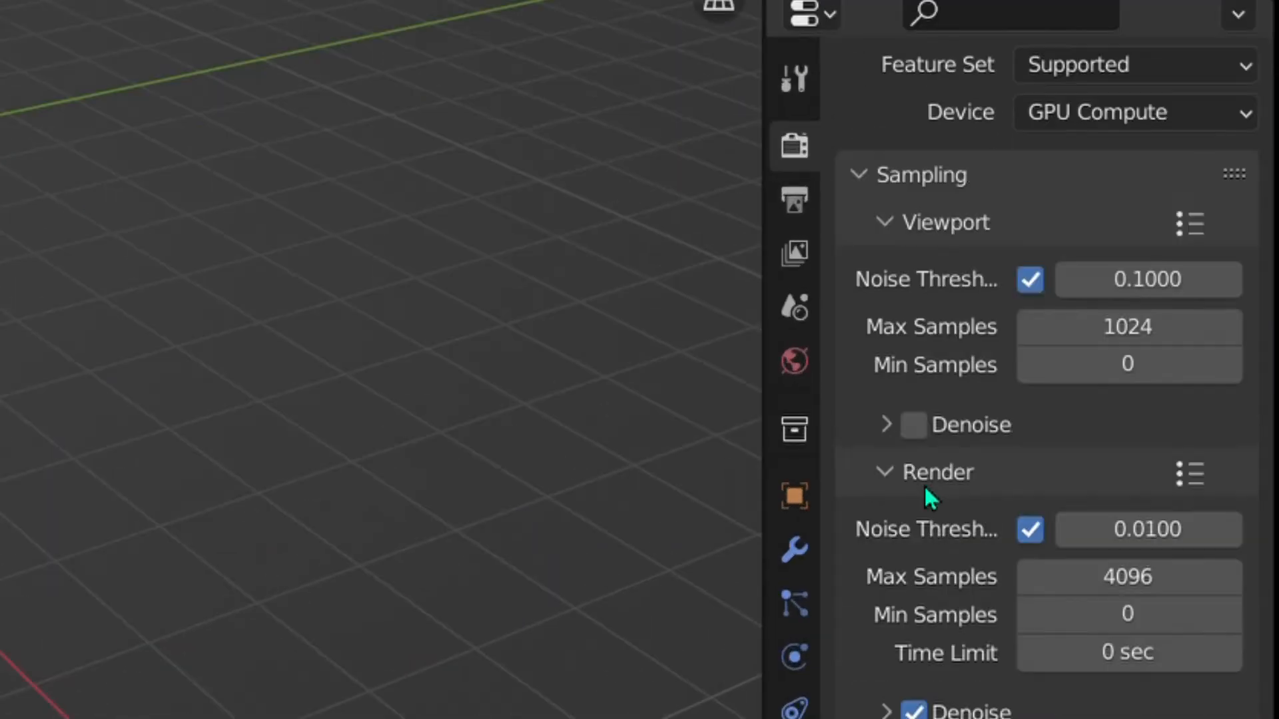
click(1134, 579)
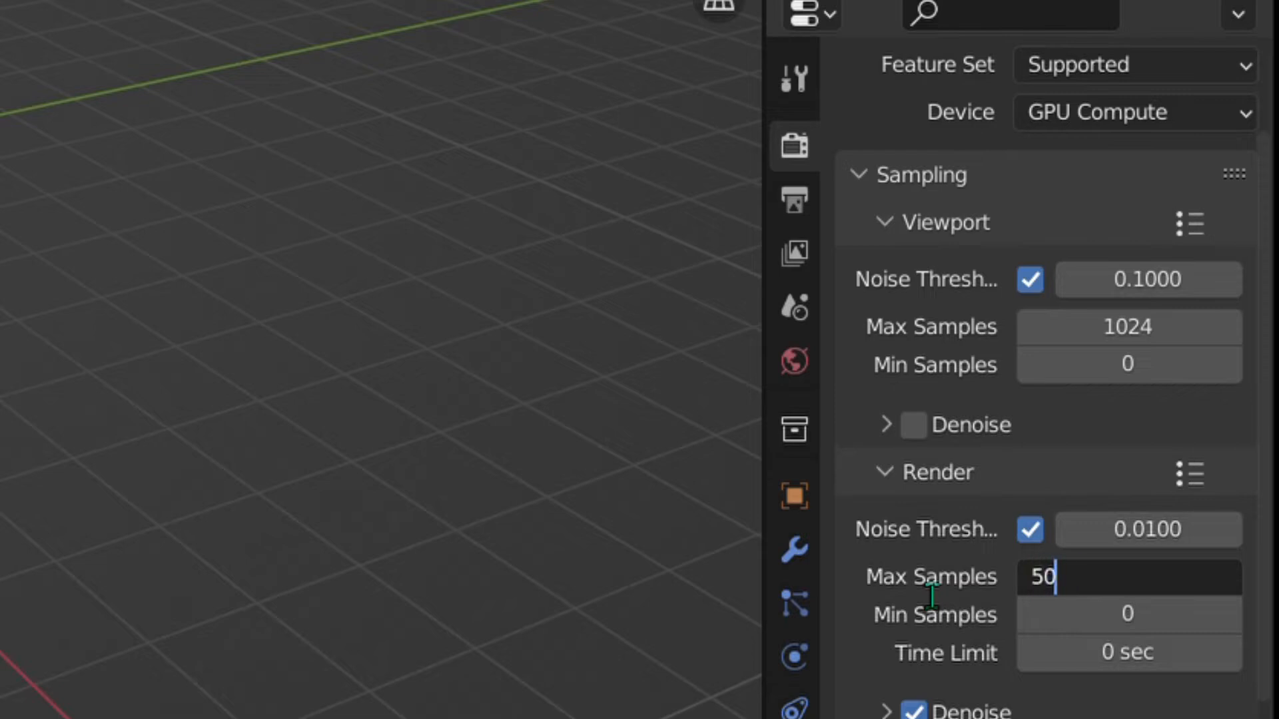
key(Return)
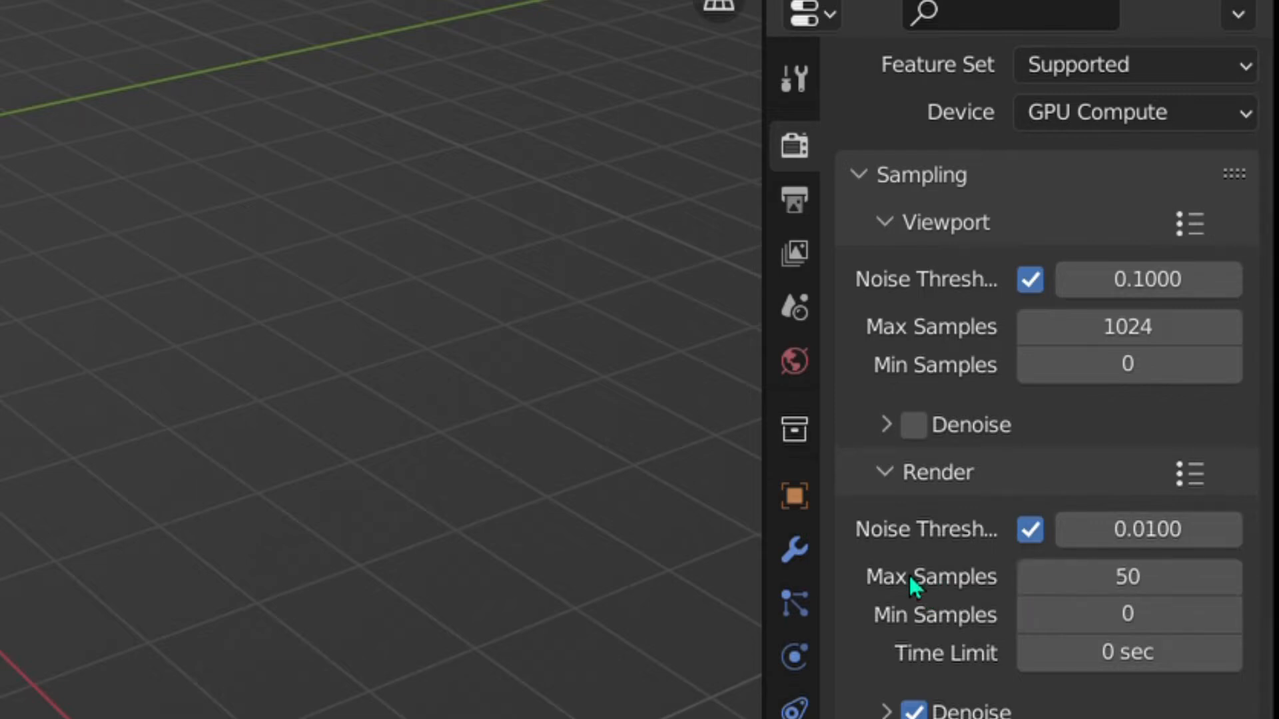
Find the Film settings in the render properties and enable the Transparent option.
click(989, 20)
text(film)
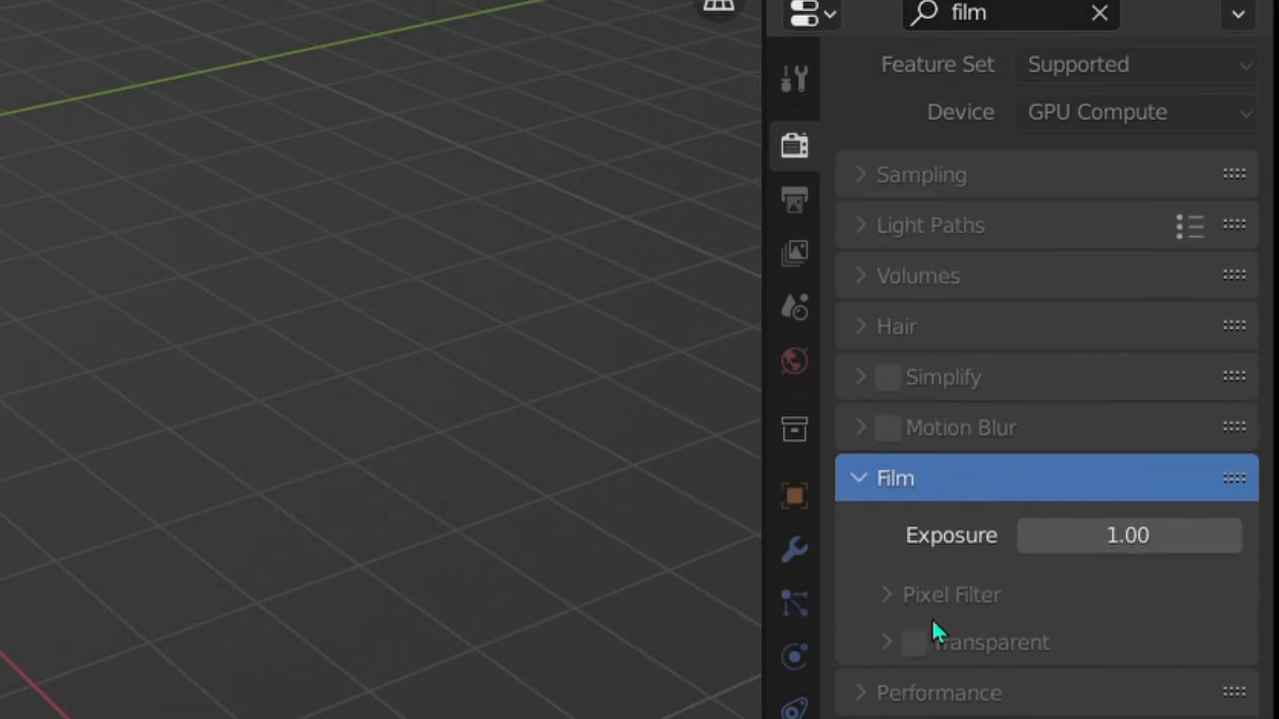
click(914, 644)
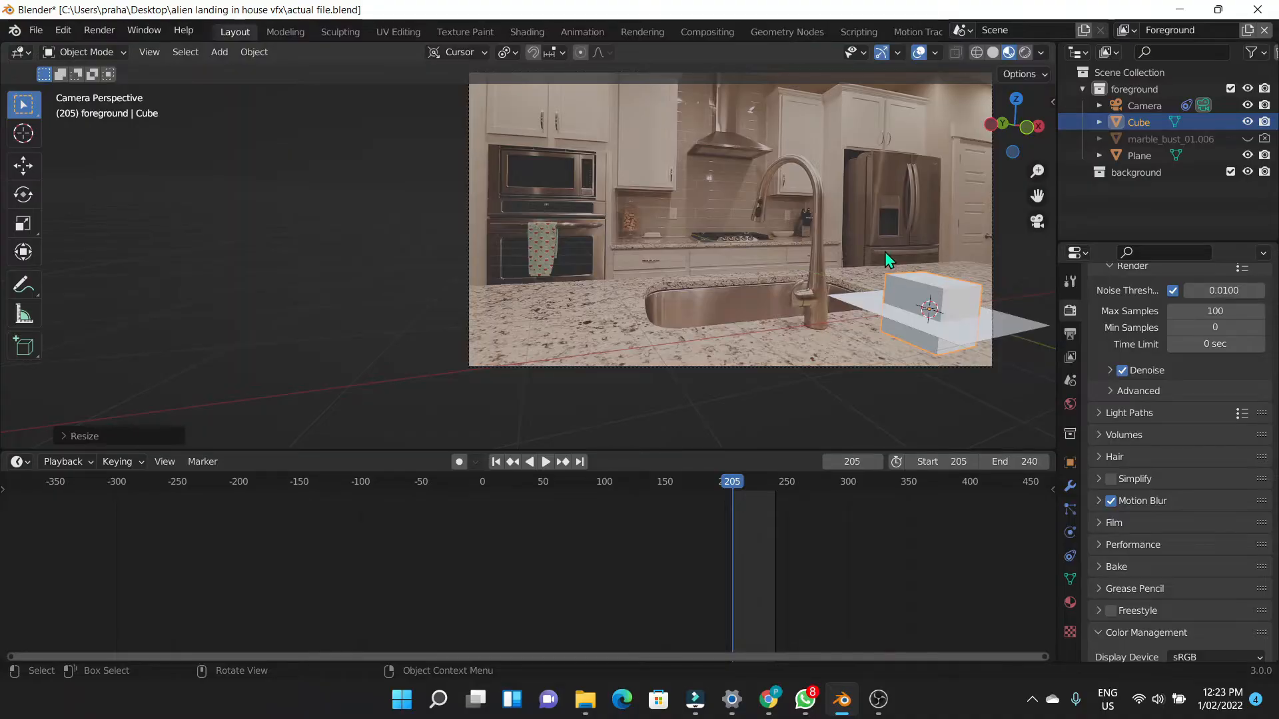
Delete the cube and the existing plane, and add a new plane mesh.
shift+click(875, 323)
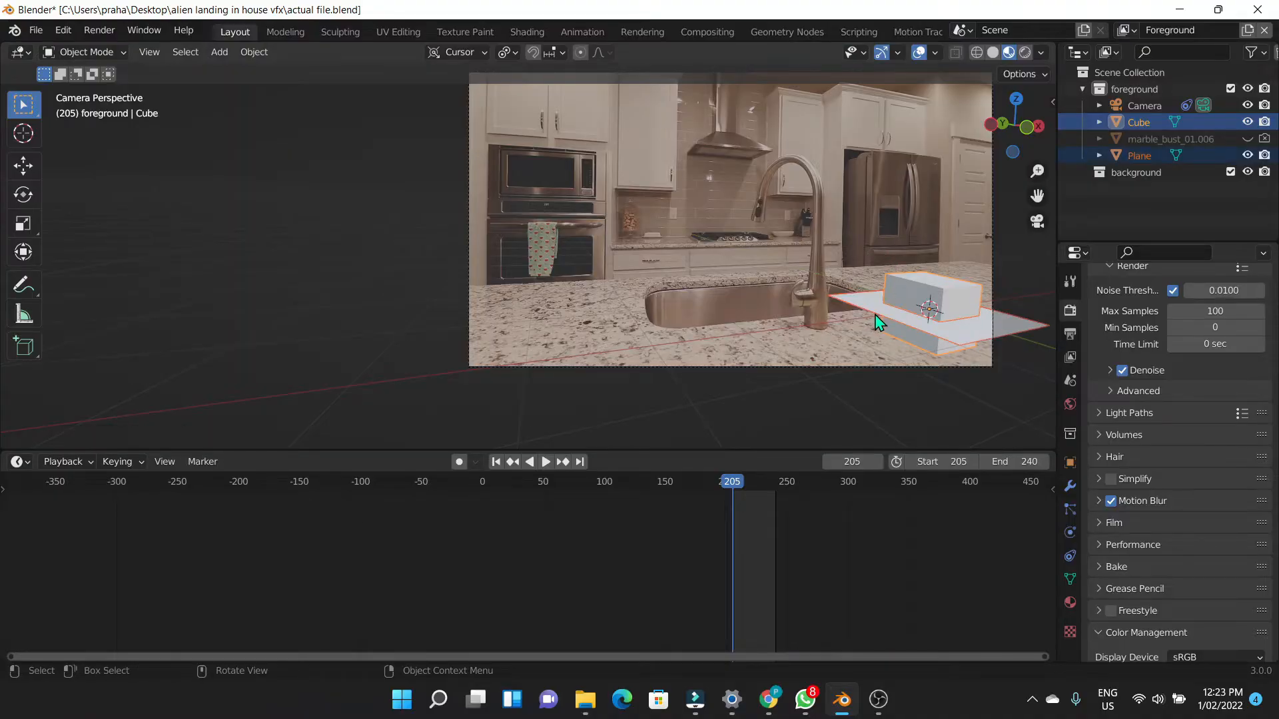
key(Delete)
key(shift+a)
mouse_move(874, 311)
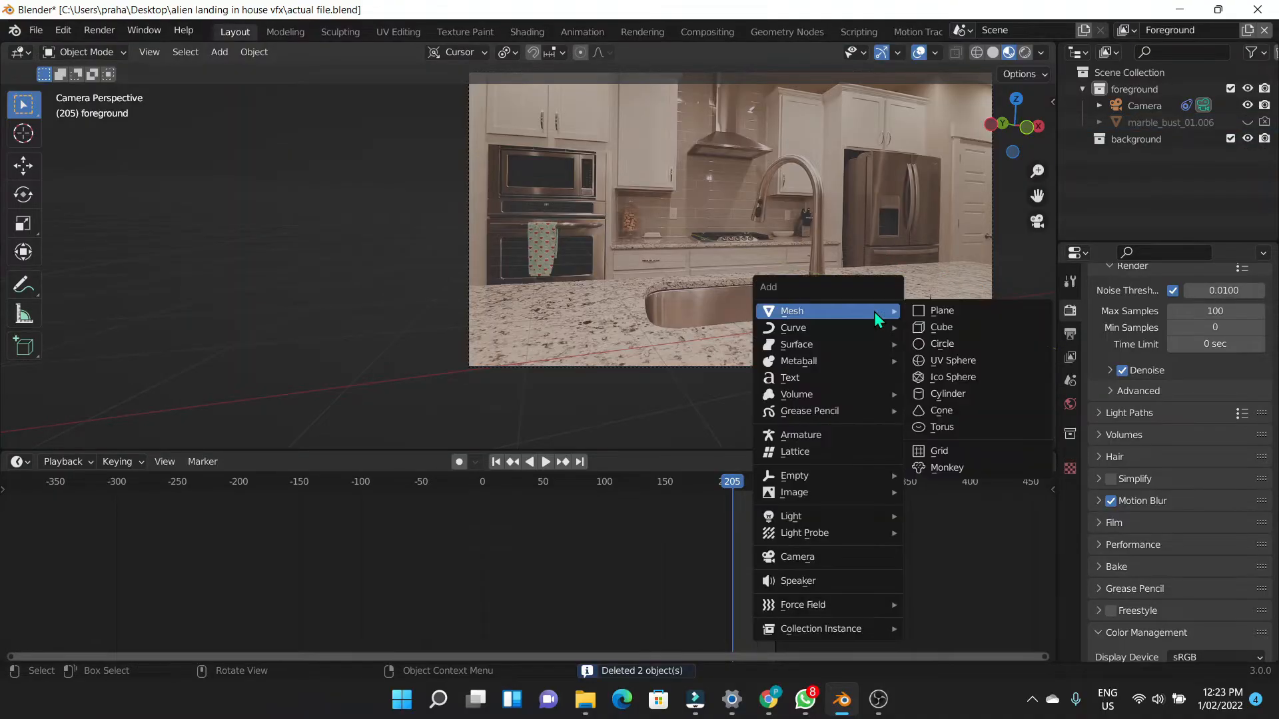
click(913, 311)
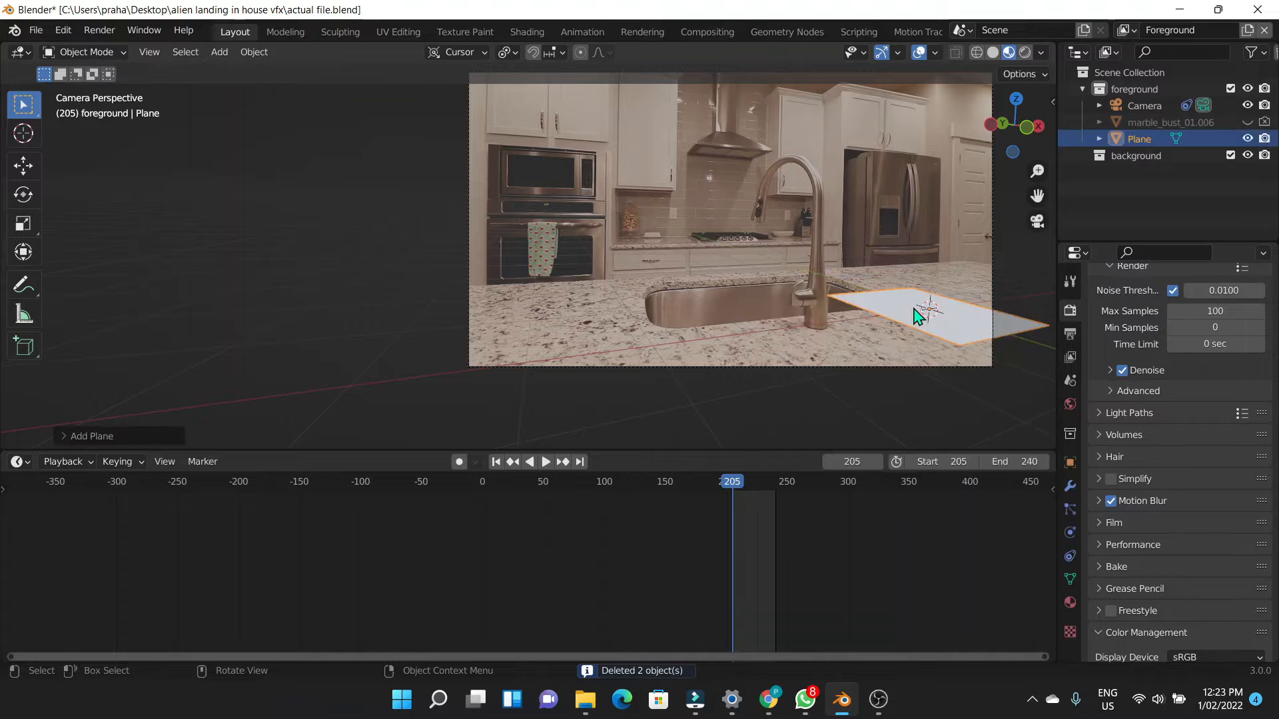
Scale the new plane down and move it onto the countertop beside the faucet base.
key(s)
click(925, 311)
key(g)
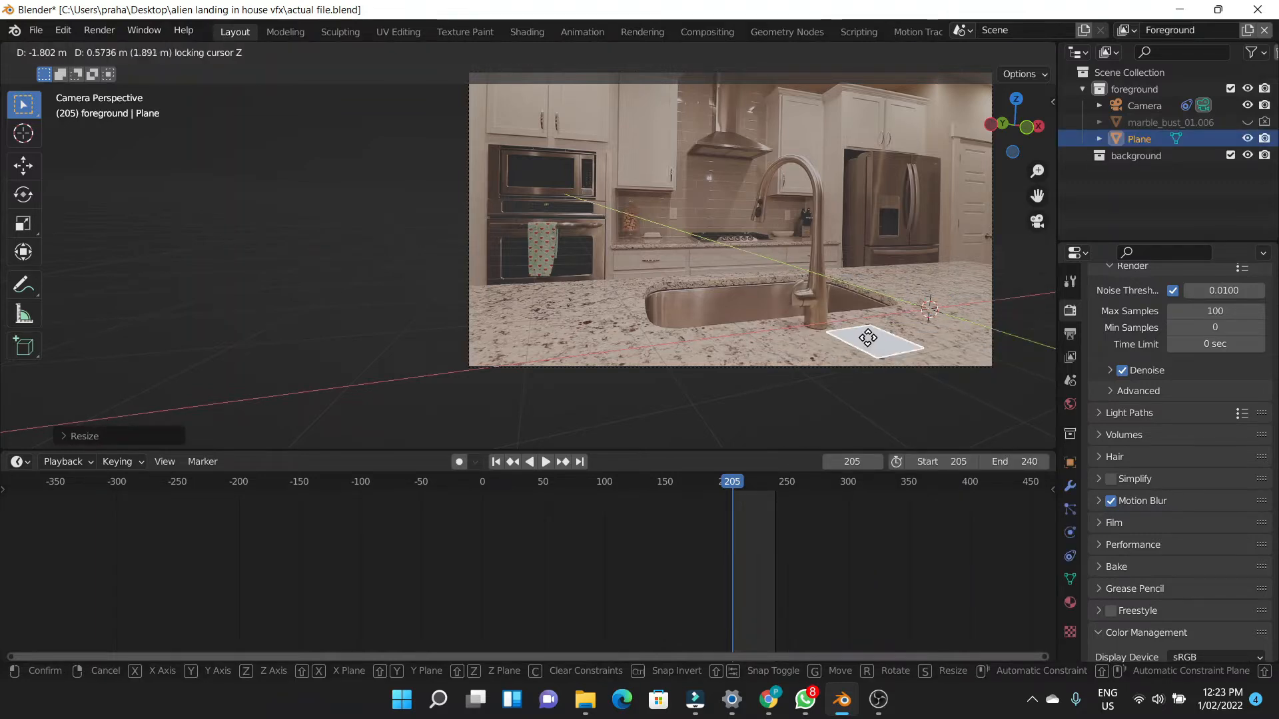
click(871, 328)
Edit the plane's mesh by moving its edges outward so that it covers the whole countertop.
key(Tab)
key(g)
click(966, 373)
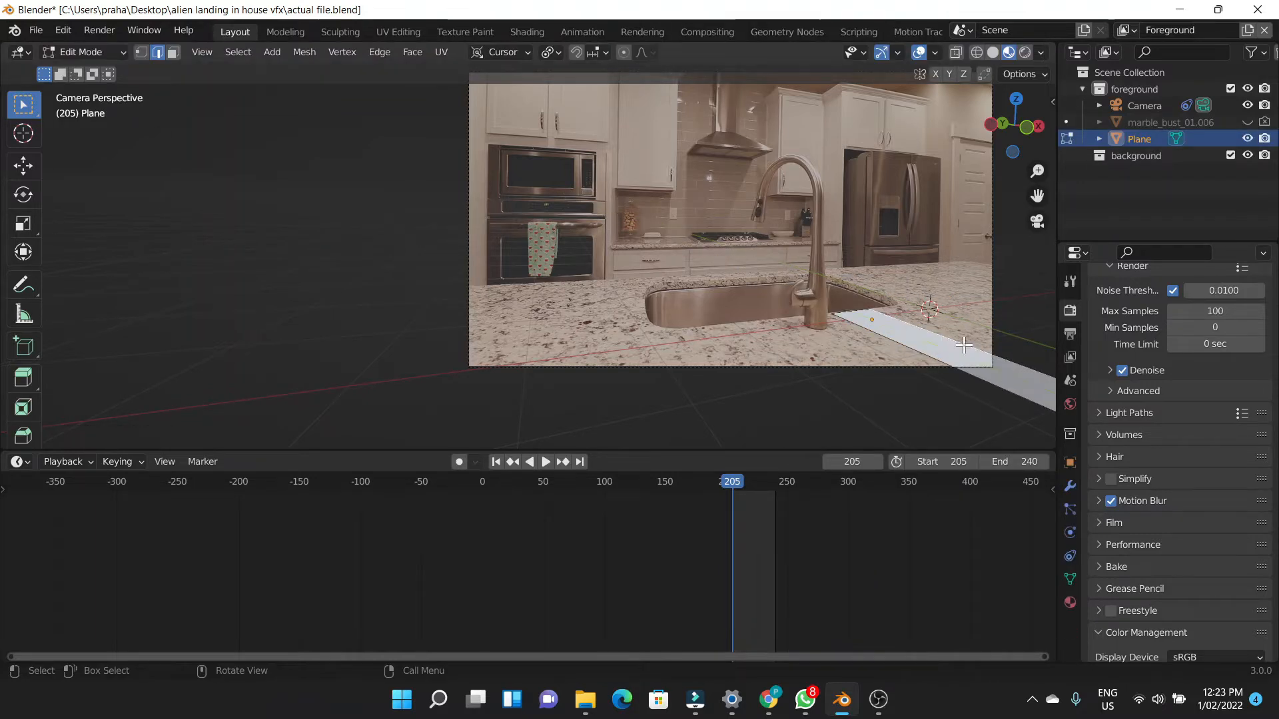
key(g)
click(947, 338)
key(g)
click(922, 305)
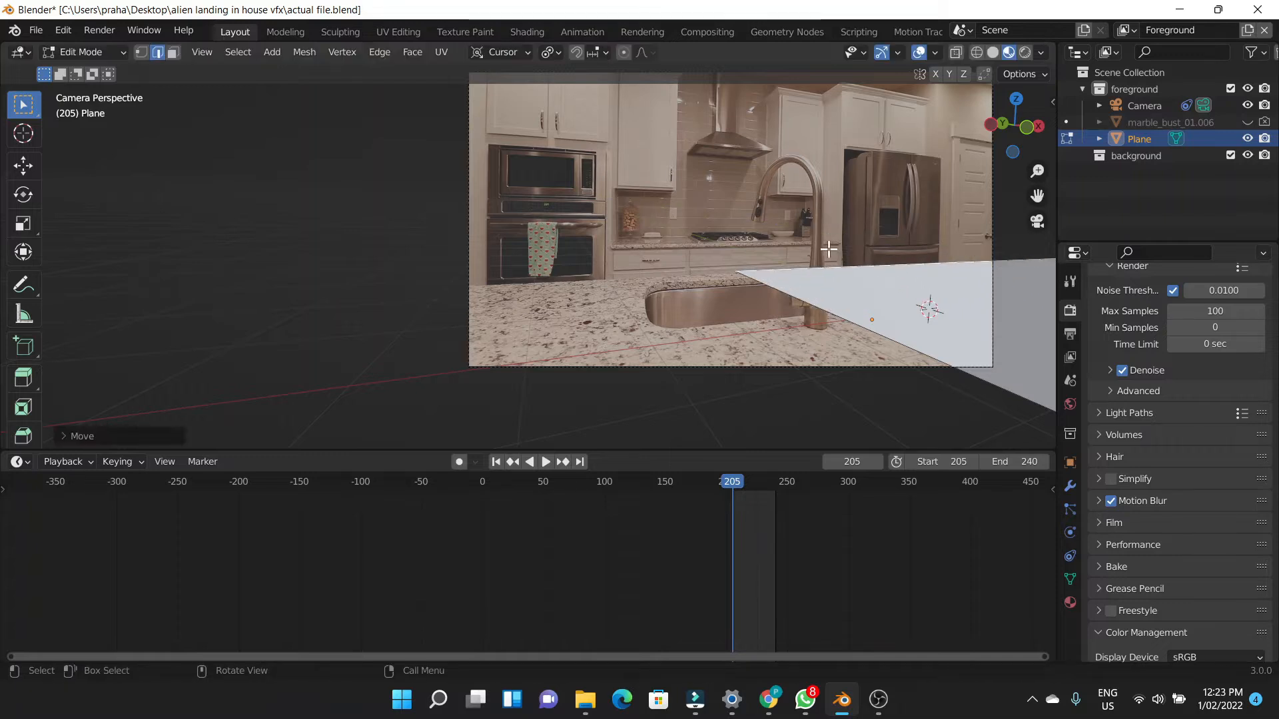
key(g)
click(770, 300)
Add four loop cuts to the countertop plane's mesh, sliding each one into place along the counter.
key(ctrl+r)
click(437, 421)
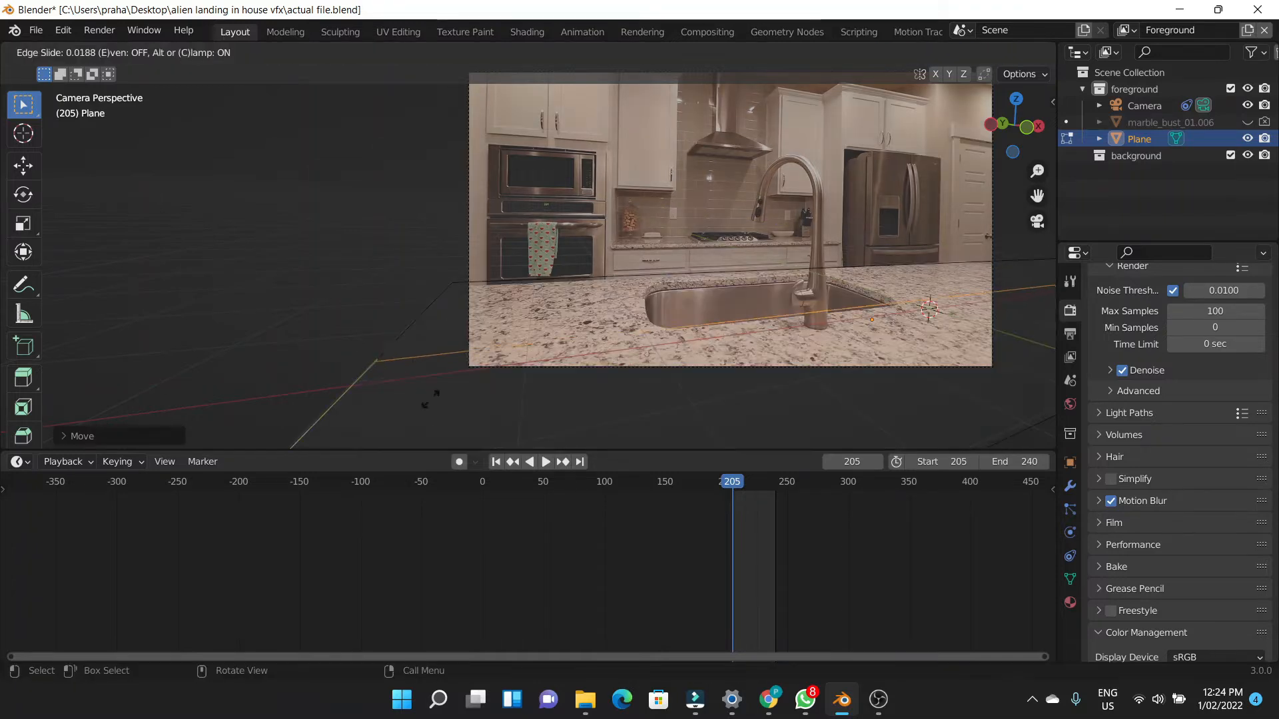
click(475, 108)
key(ctrl+r)
click(533, 297)
click(416, 266)
key(ctrl+r)
click(636, 213)
click(690, 136)
key(ctrl+r)
click(685, 353)
click(673, 357)
Select the mesh edges along the countertop's far side, behind the sink, and return to Object Mode.
click(692, 280)
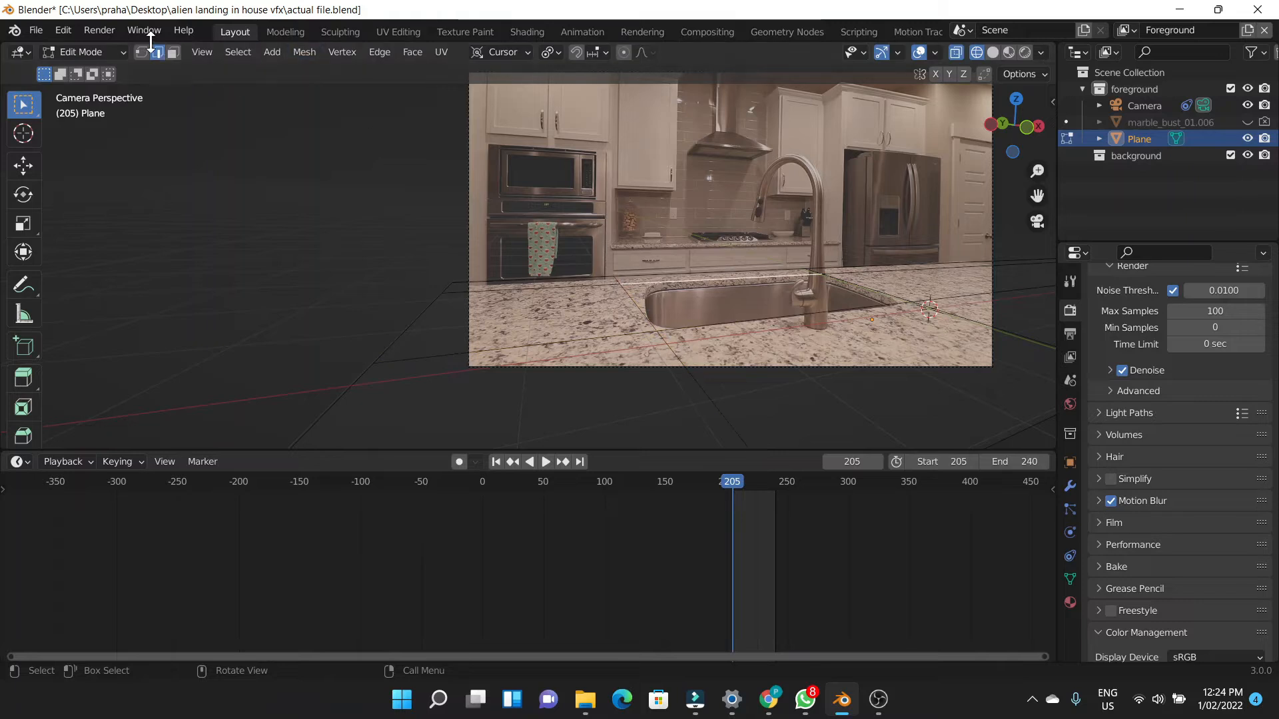
click(663, 287)
key(Tab)
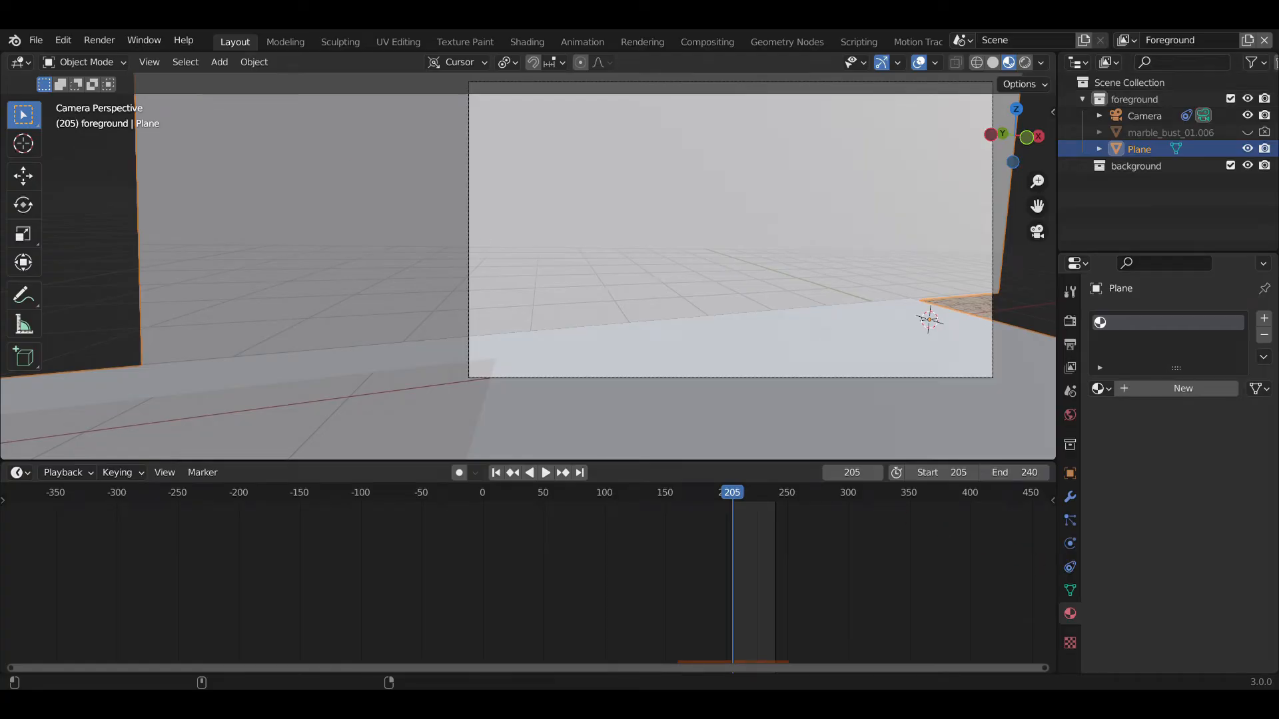
Create a new material for the plane and feed its Base Color from the 0001.png image sequence.
click(1133, 386)
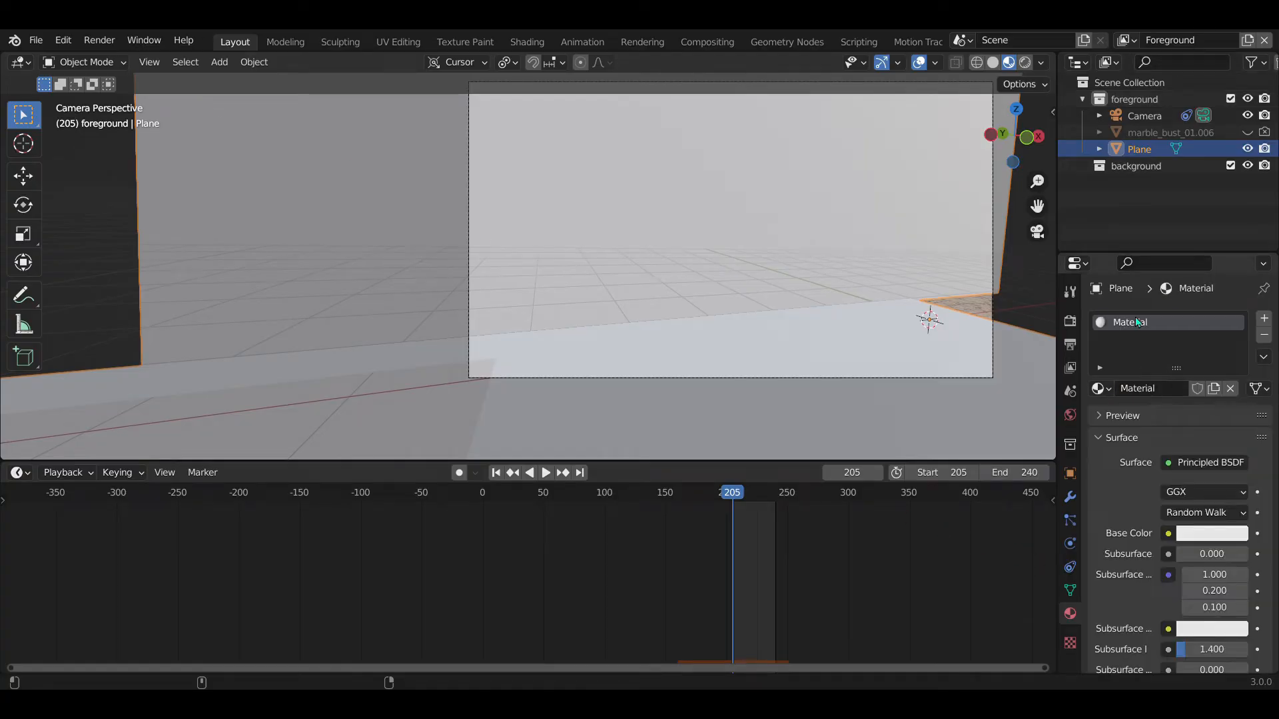
click(1167, 533)
click(859, 385)
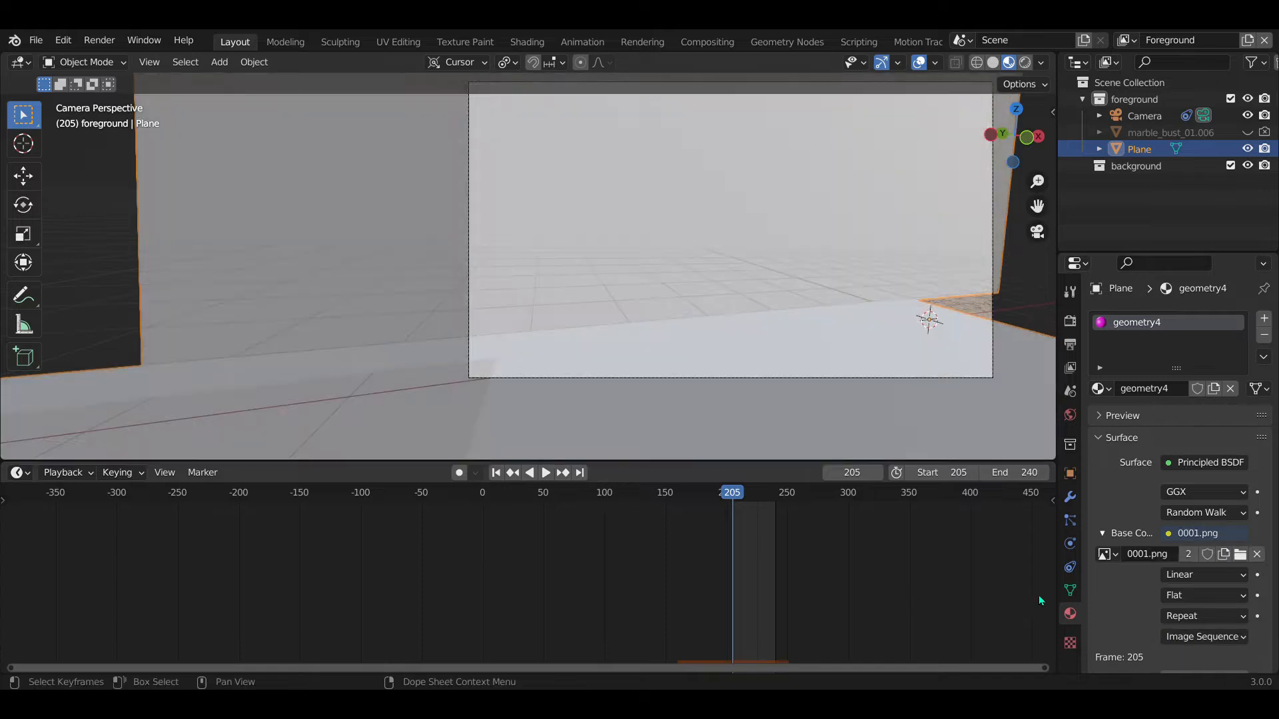
Enable Cyclic and Auto Refresh for the image sequence and map its Vector to the Window texture coordinate.
scroll(1116, 594, down, 5)
scroll(1116, 594, down, 1)
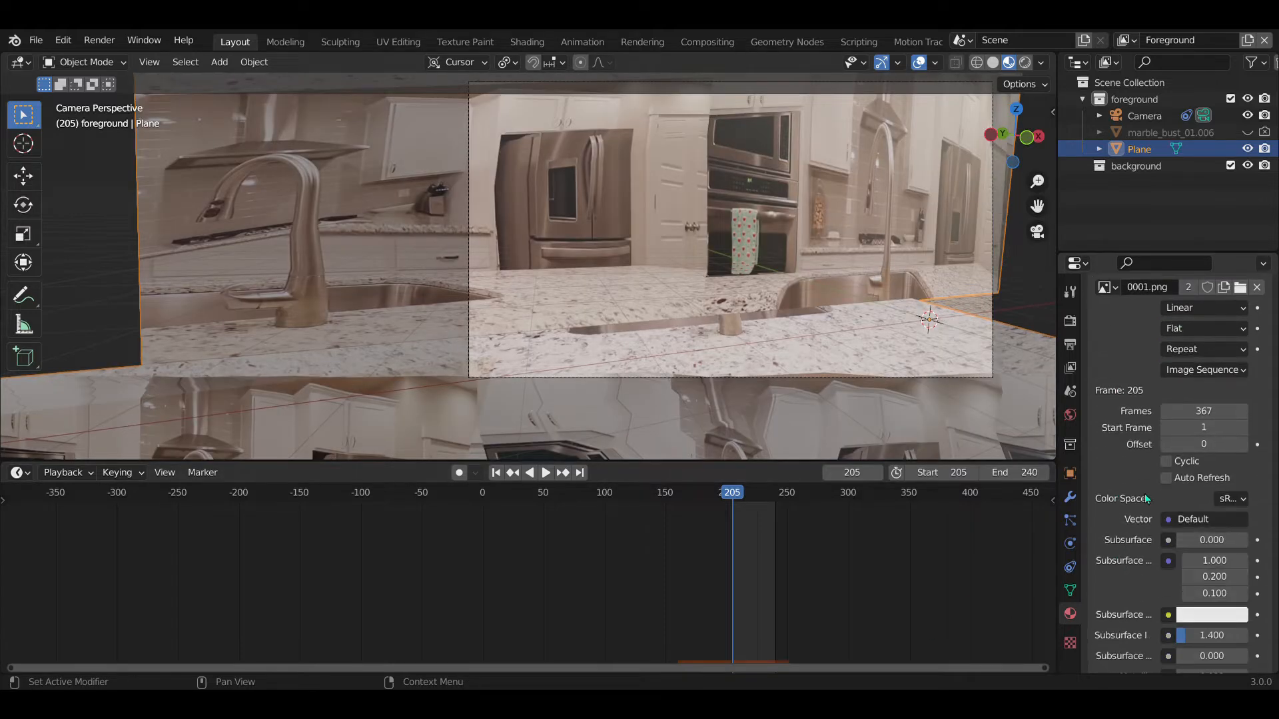
click(1176, 462)
click(1167, 478)
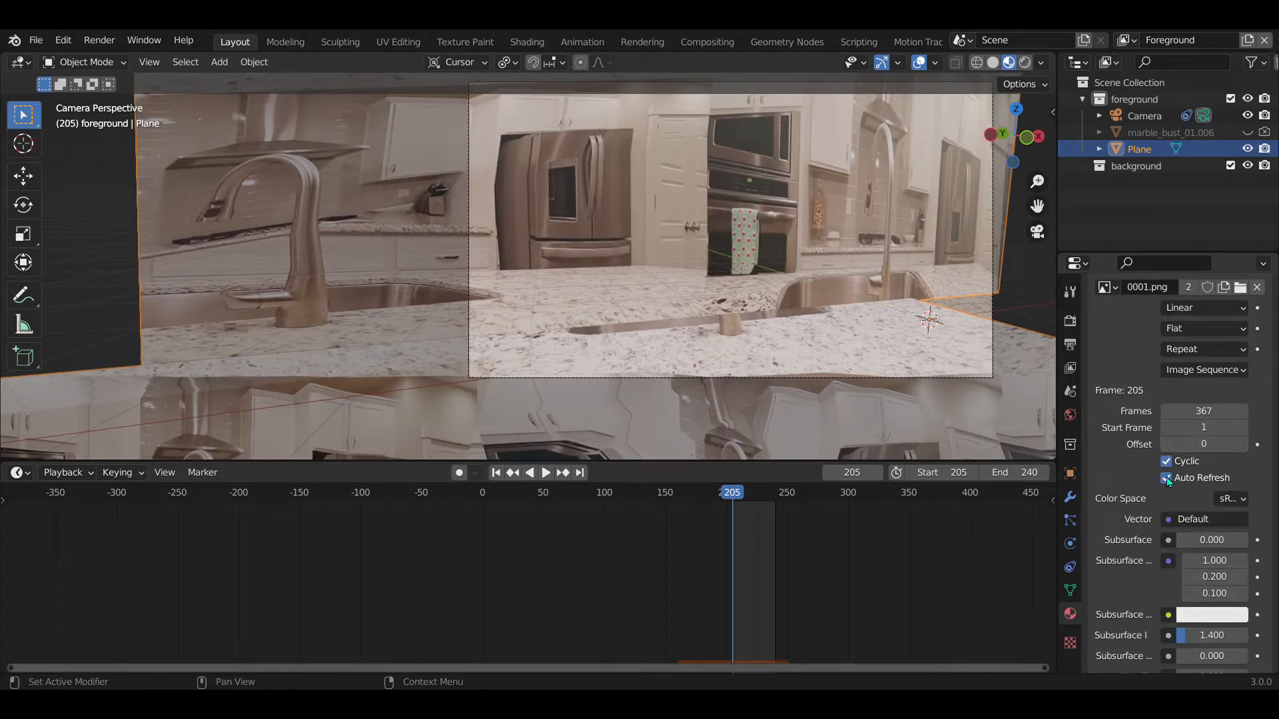
click(1171, 526)
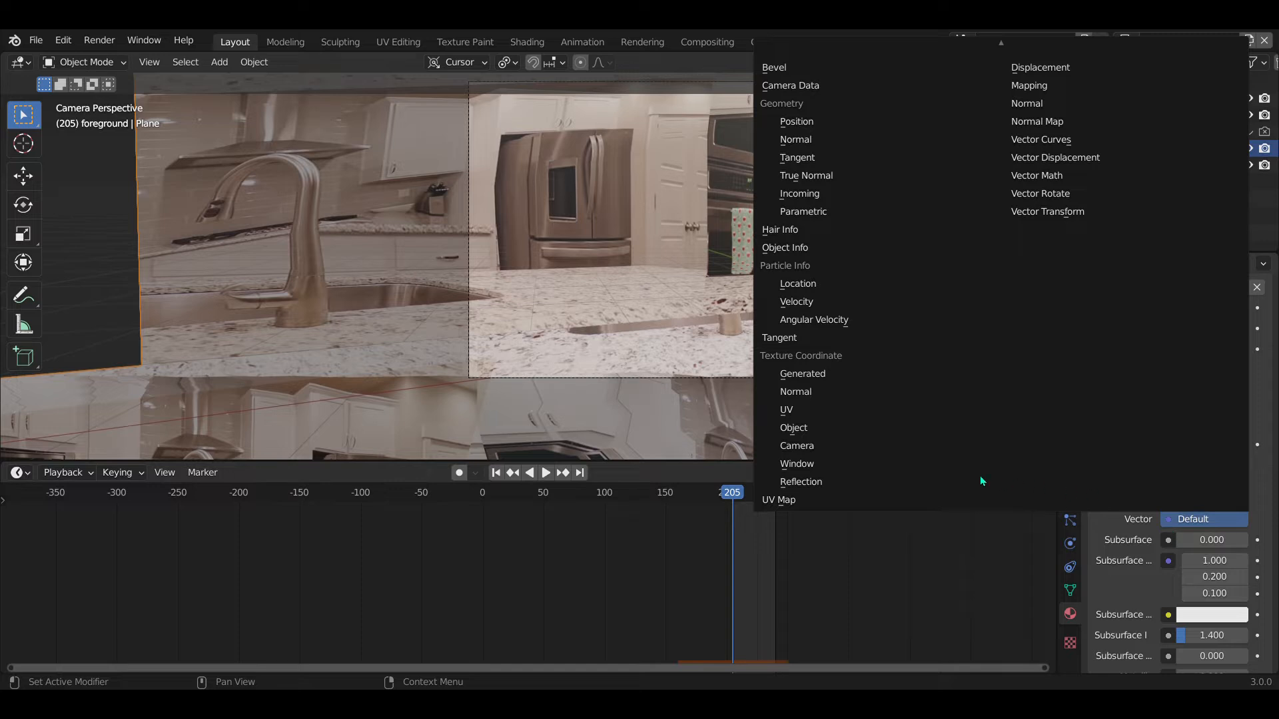
click(800, 463)
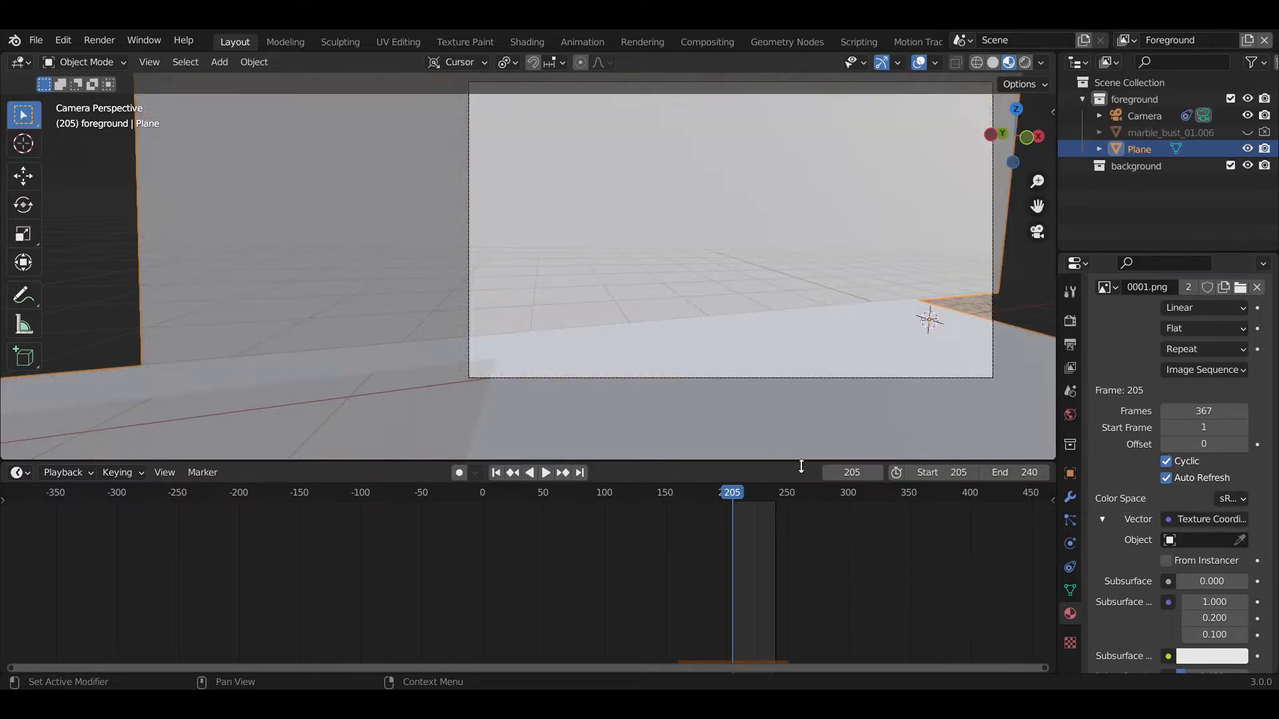
Play the animation and scrub through the timeline to check the footage projected on the geometry.
key(space)
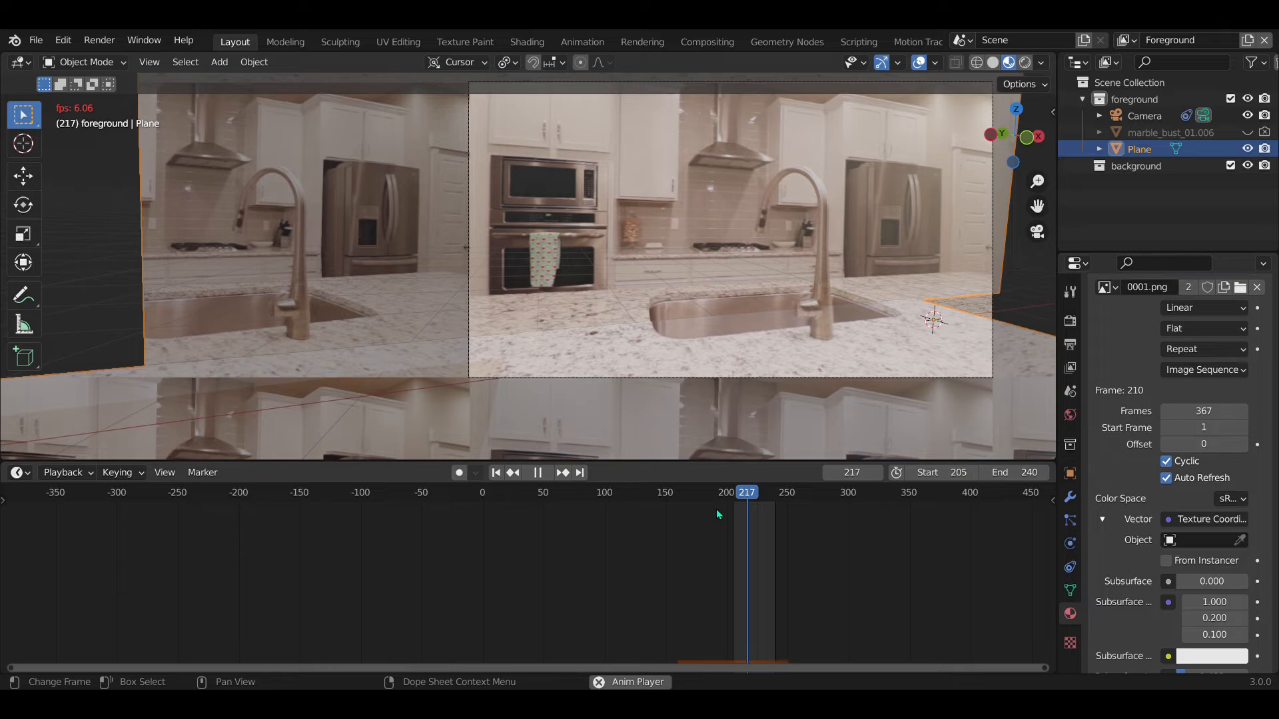
key(space)
drag(725, 494, 477, 449)
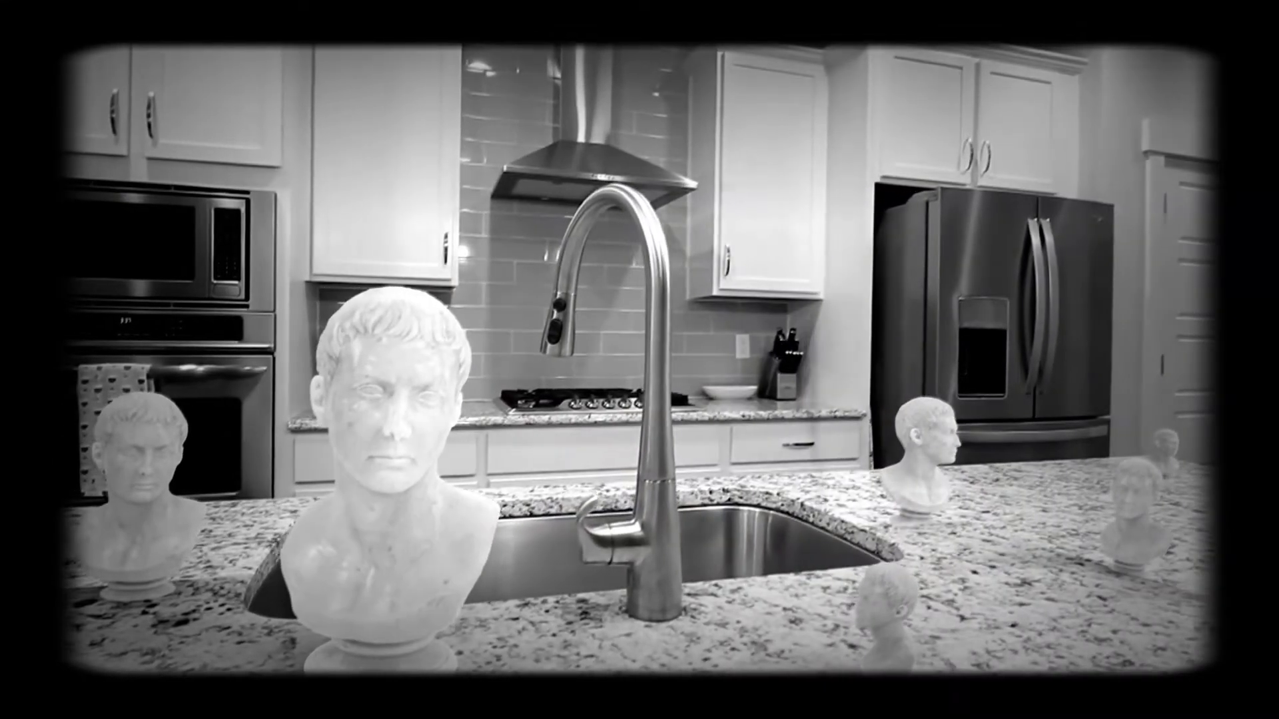
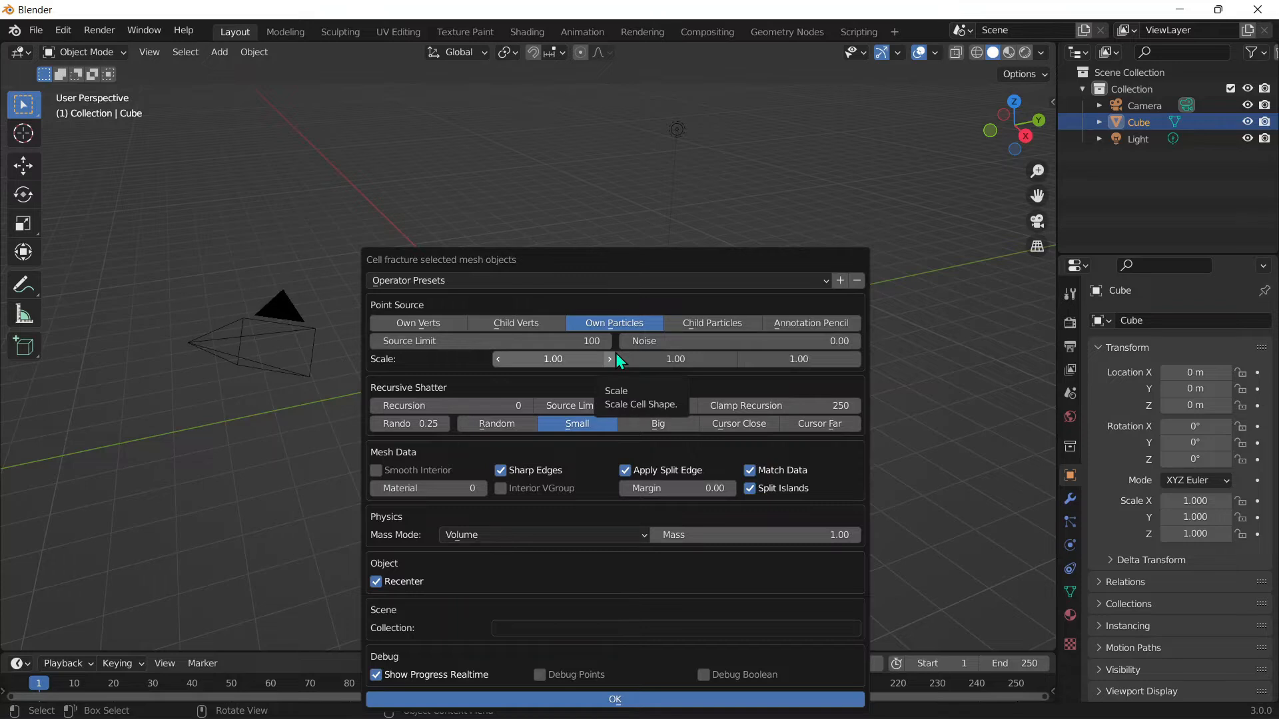
Run Cell Fracture on the cube using Own Particles, with Source Limit 400 and Noise 1.00.
drag(519, 253, 541, 142)
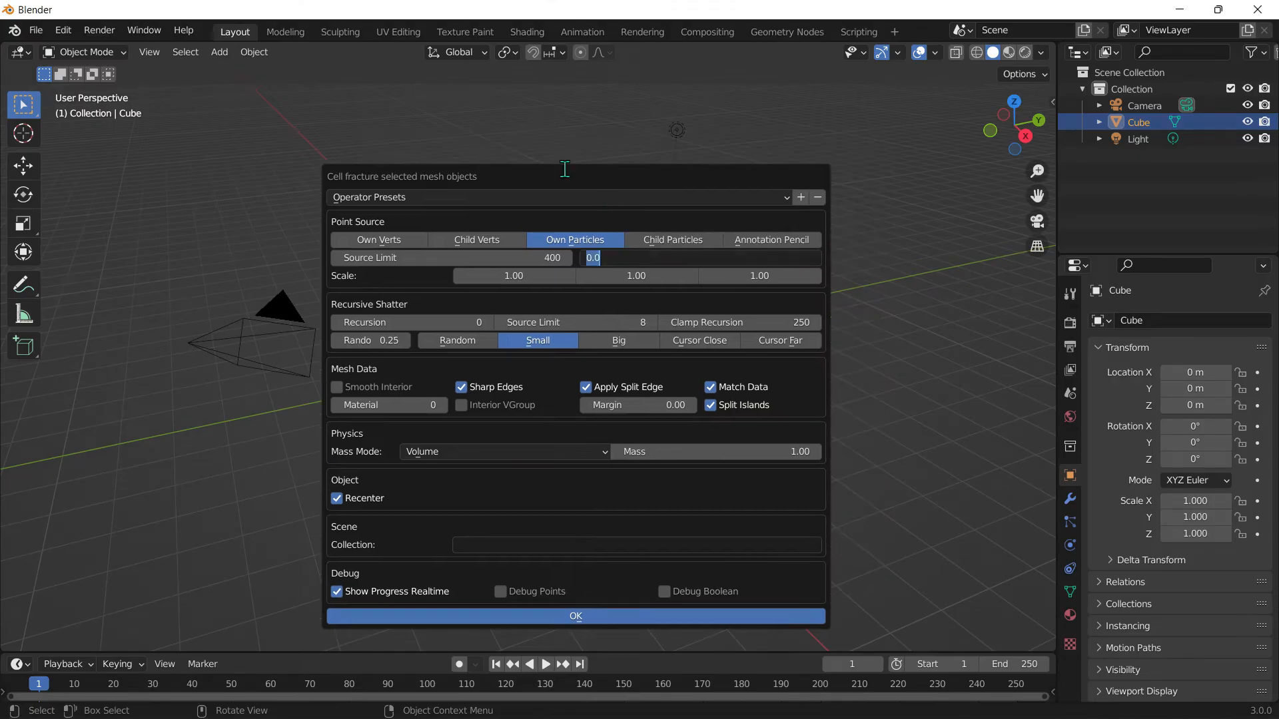
key(Return)
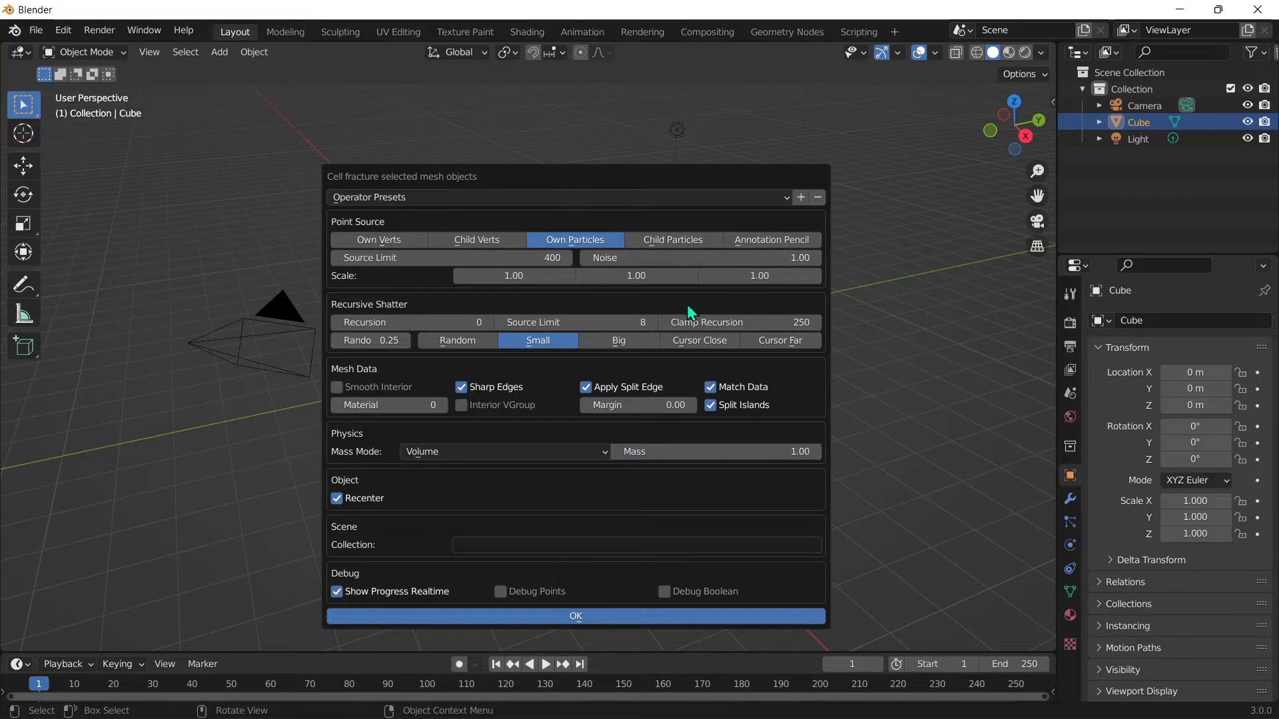
click(610, 616)
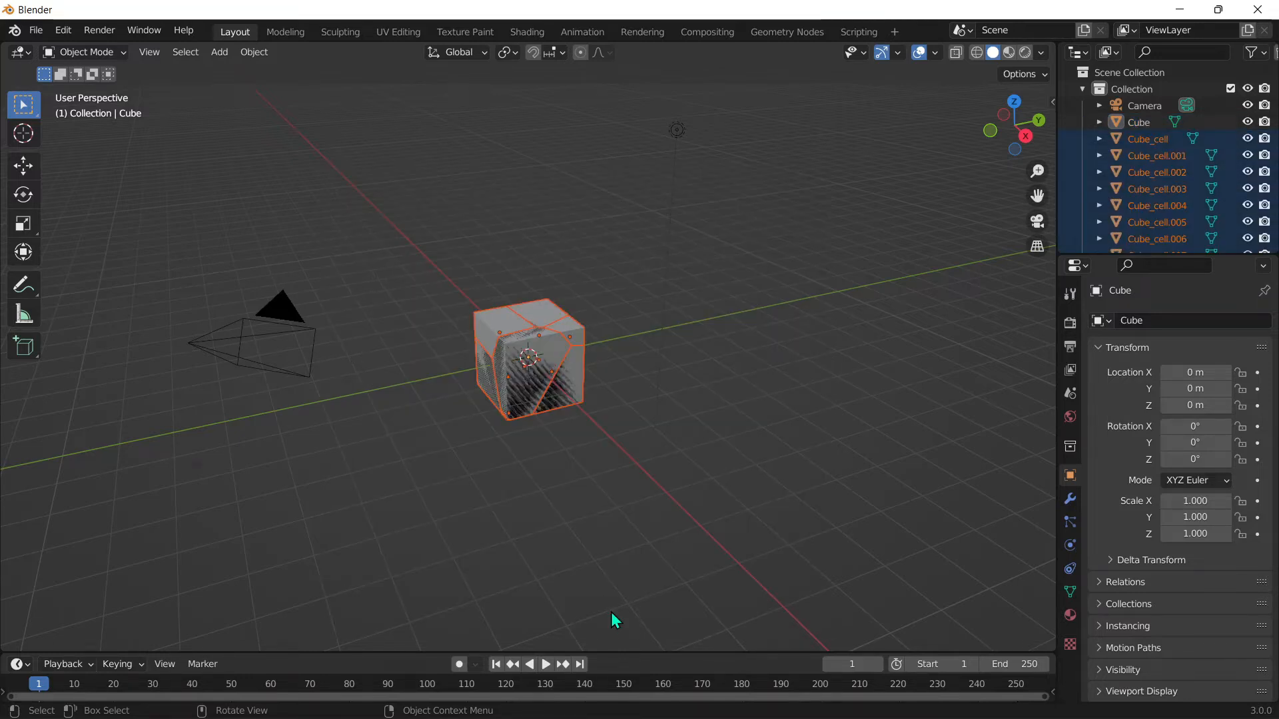
Delete the original cube, keeping only its fractured cells.
mouse_move(1024, 132)
mouse_down()
mouse_move(1010, 120)
mouse_move(966, 141)
mouse_move(944, 176)
mouse_move(1022, 135)
mouse_up()
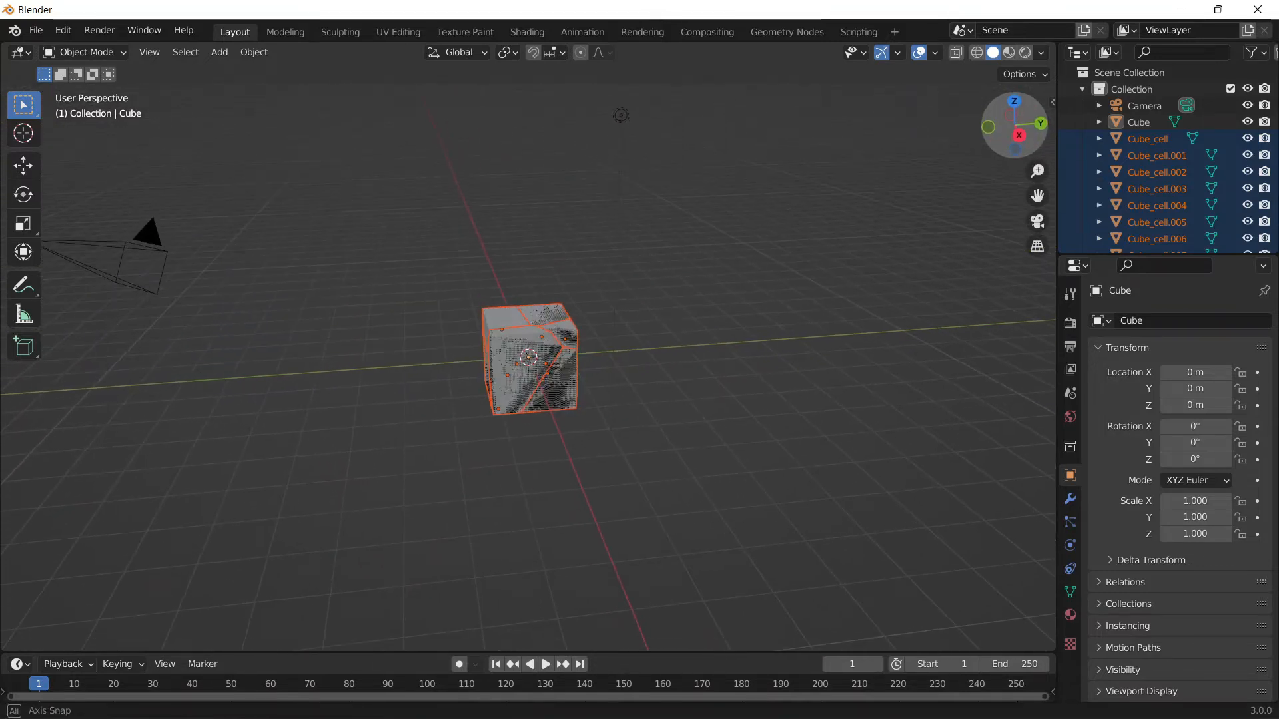
click(1126, 123)
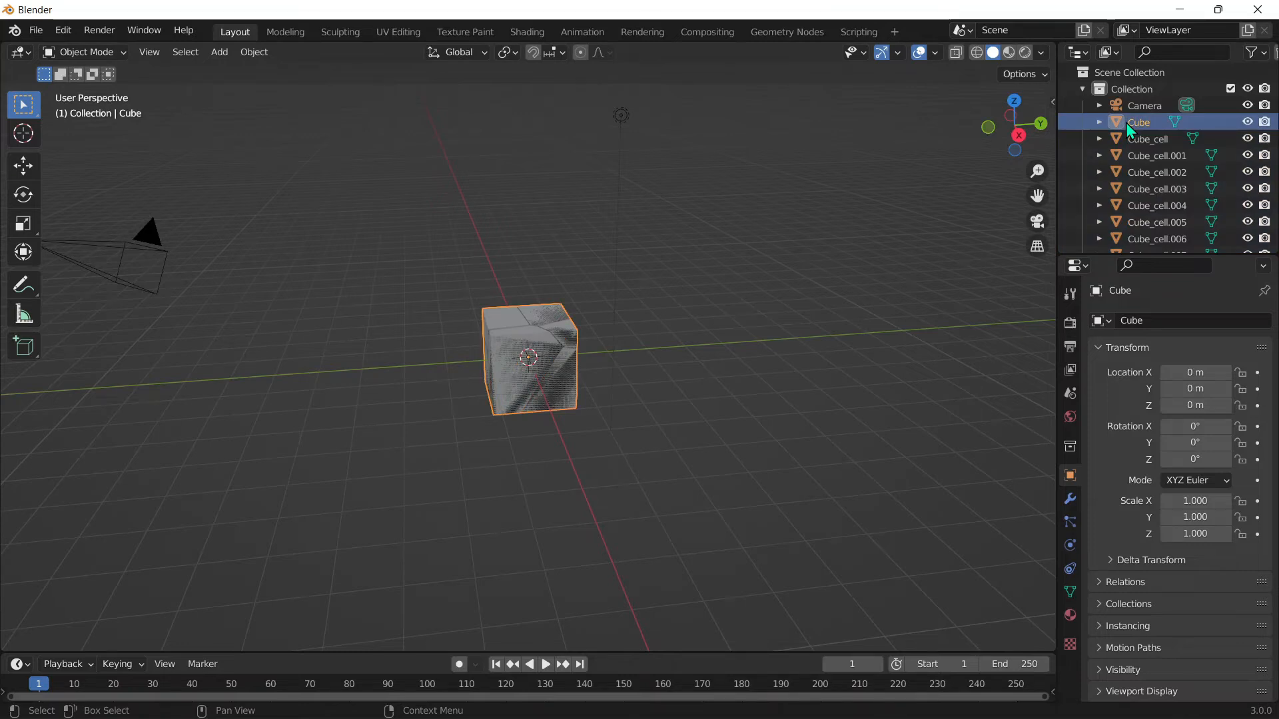
key(Delete)
Select all the fractured cells and scale them to about 0.975 around their individual origins.
key(shift+z)
middle_drag(506, 280, 466, 260)
drag(398, 240, 632, 451)
click(994, 55)
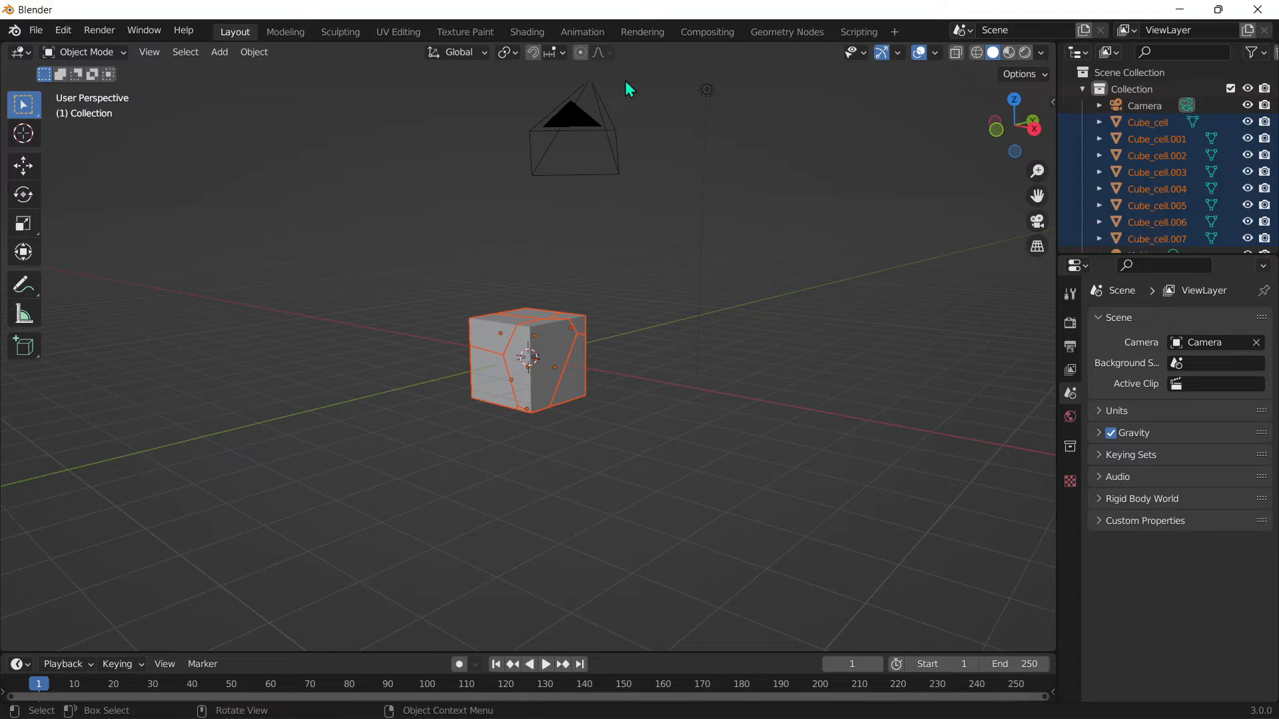
click(519, 54)
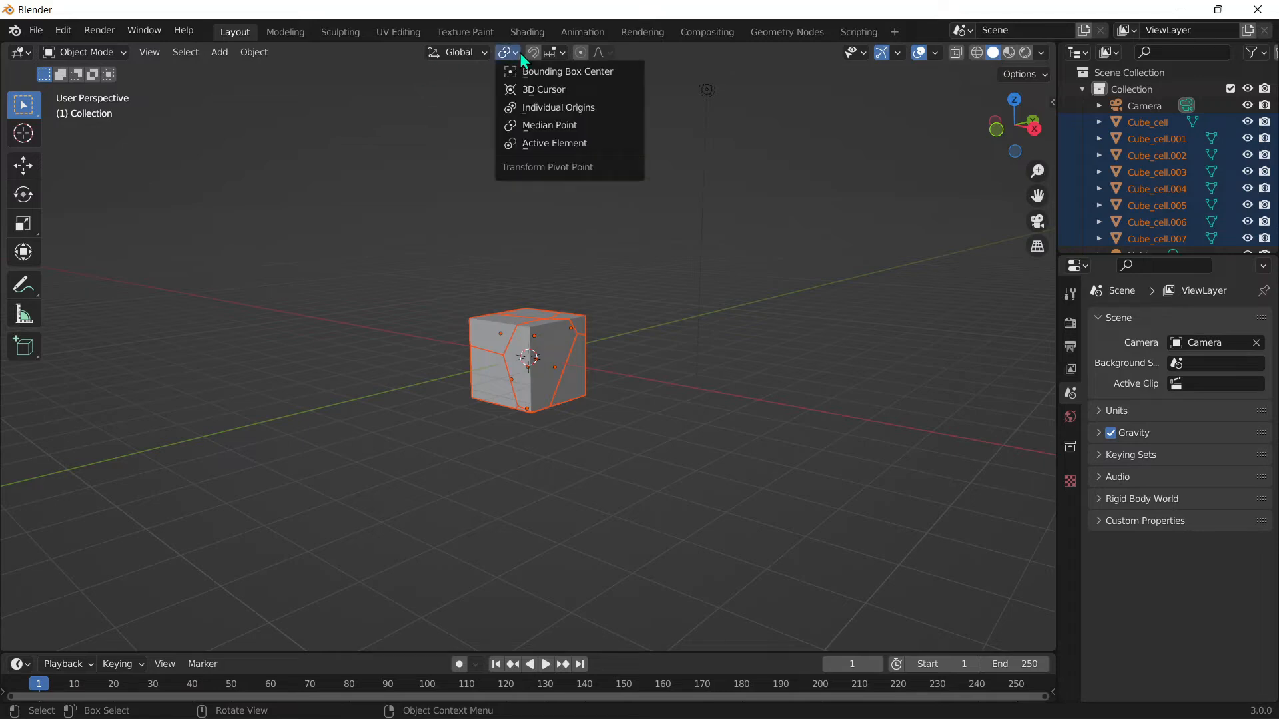
click(536, 108)
key(s)
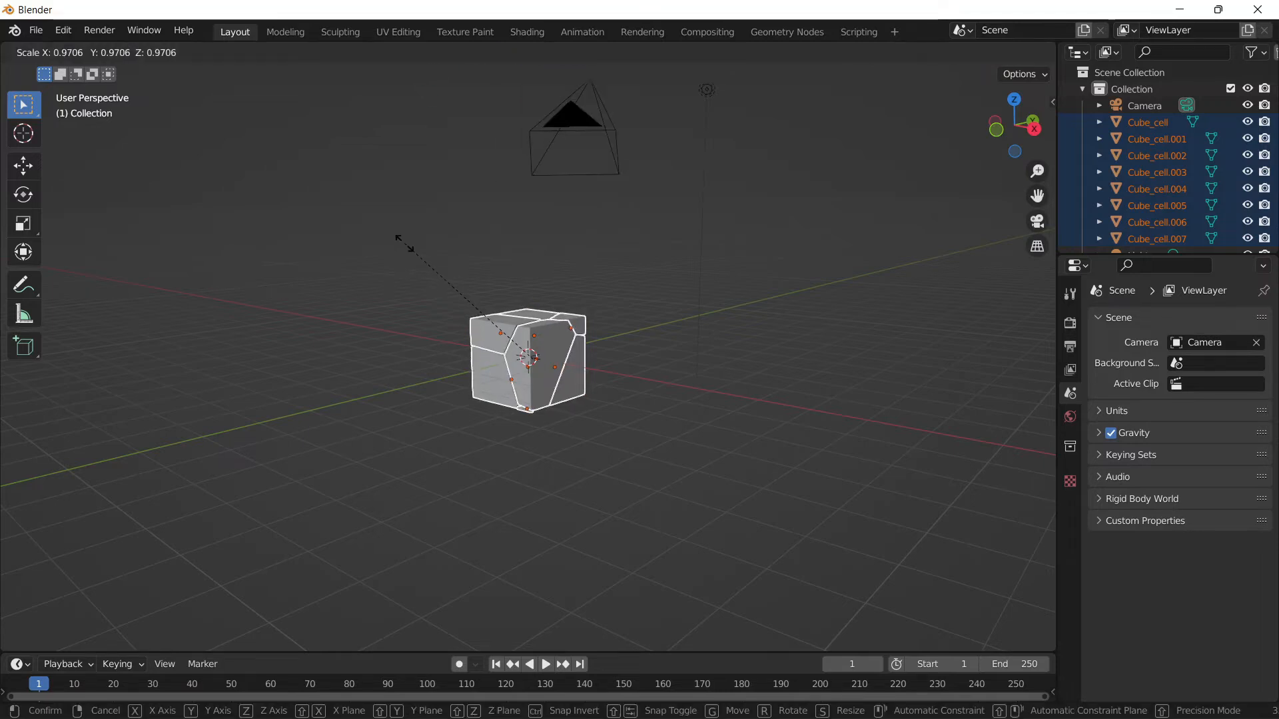
click(408, 247)
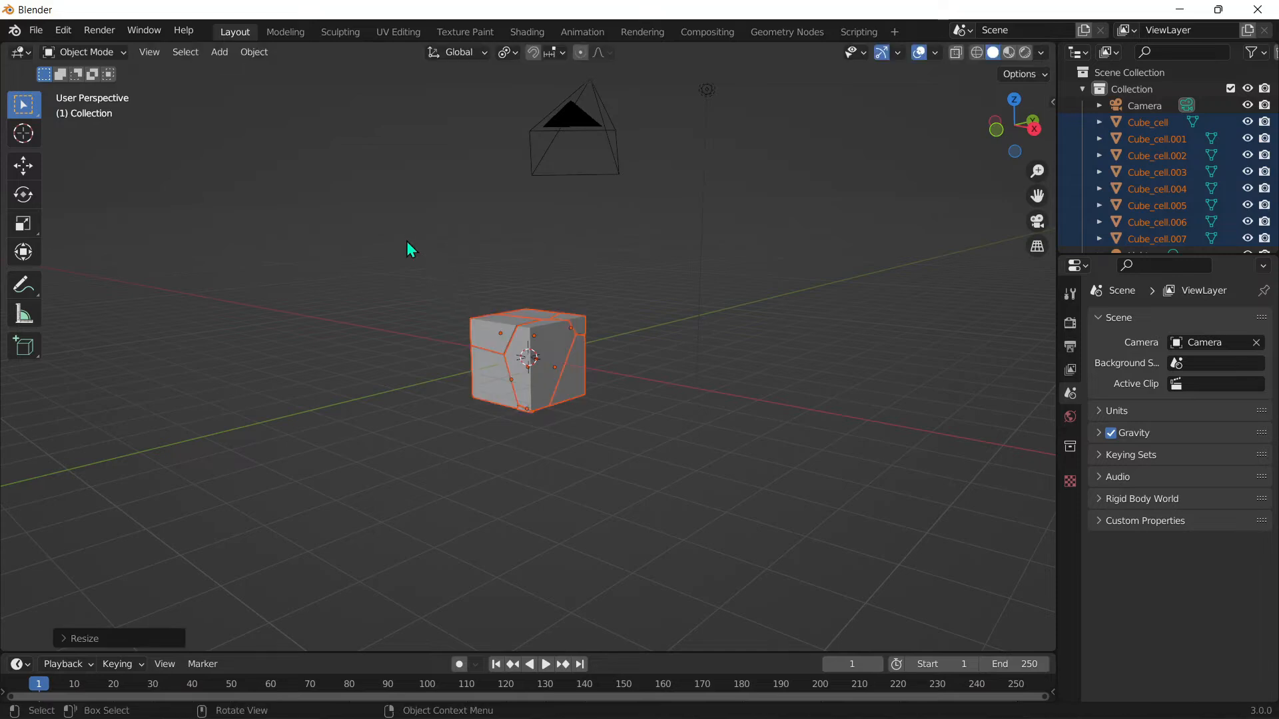
Make the large front cell active within the selection and add Rigid Body physics to it.
key(shift)
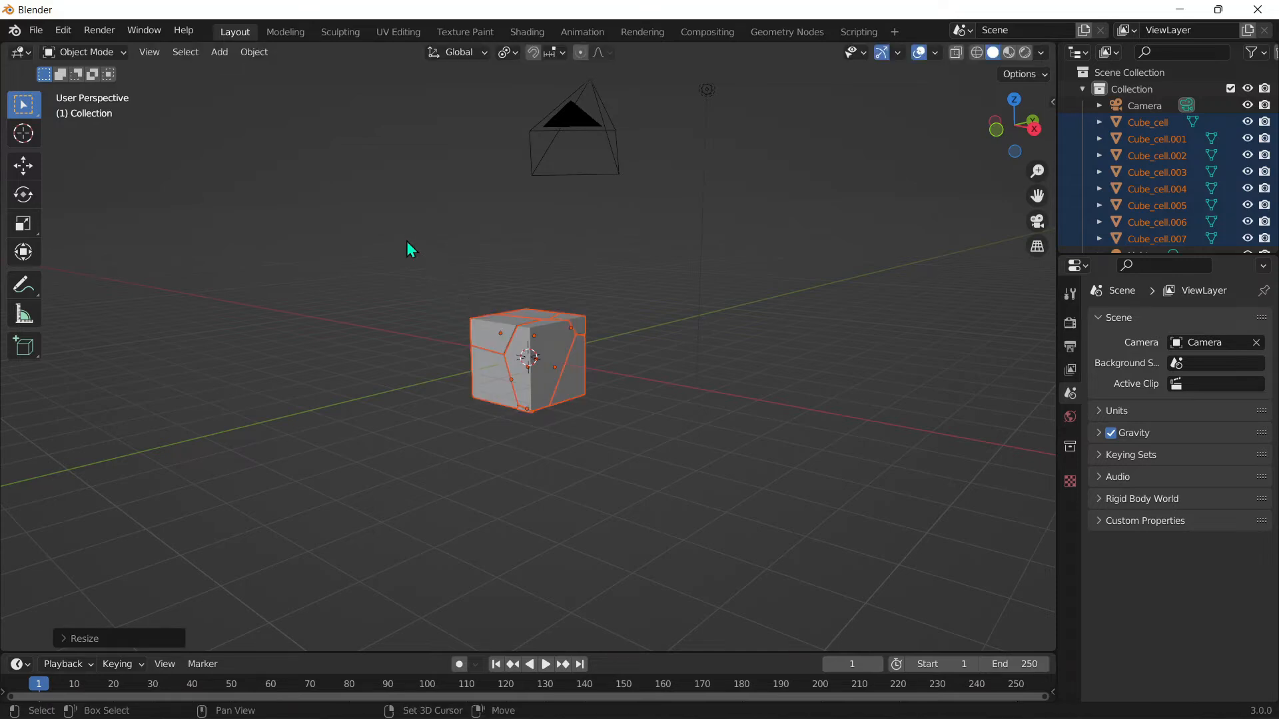
shift+click(538, 356)
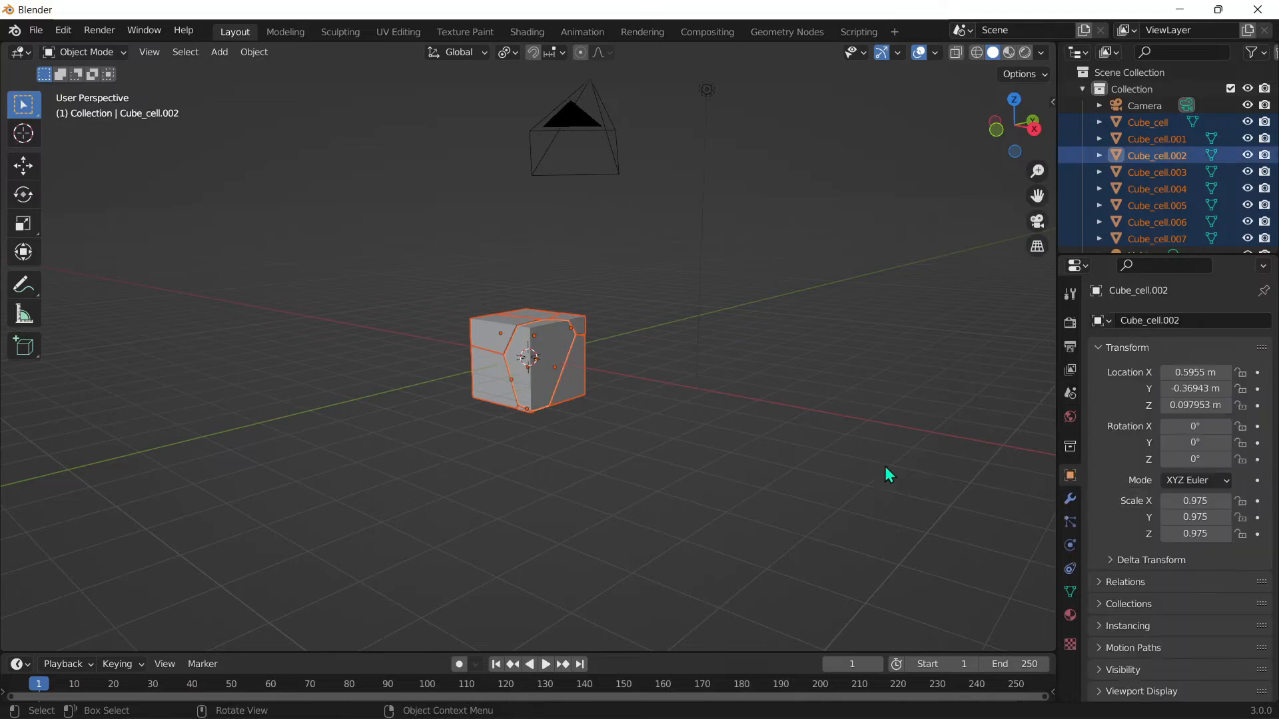
click(1071, 546)
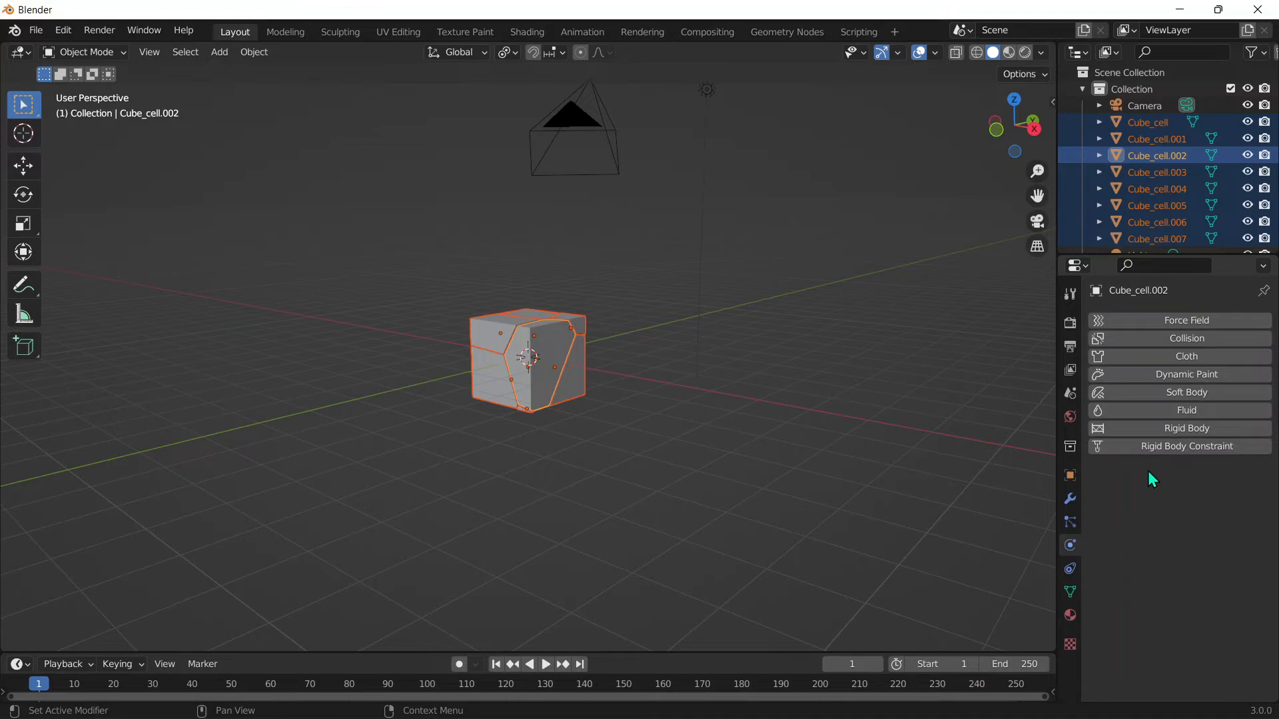
click(1158, 430)
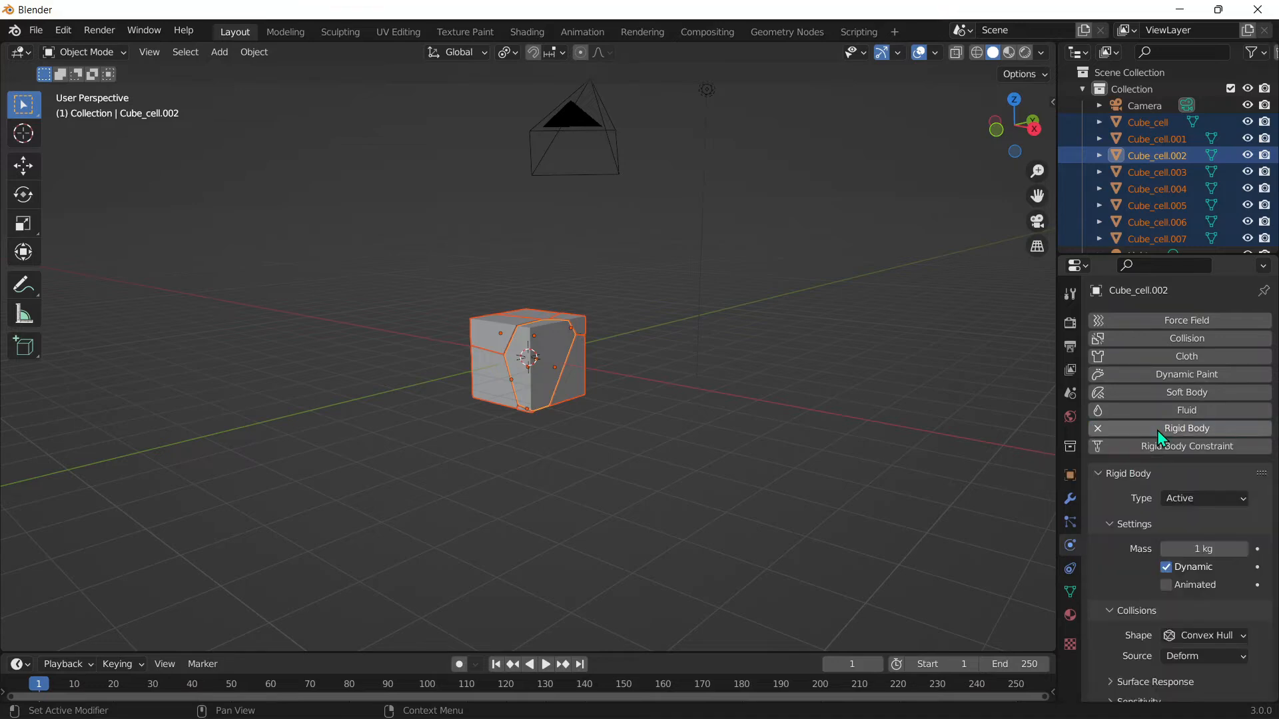
Enable the rigid body's Collision Margin, set the margin to 0.001 m, and edit the Friction value.
scroll(1157, 431, down, 2)
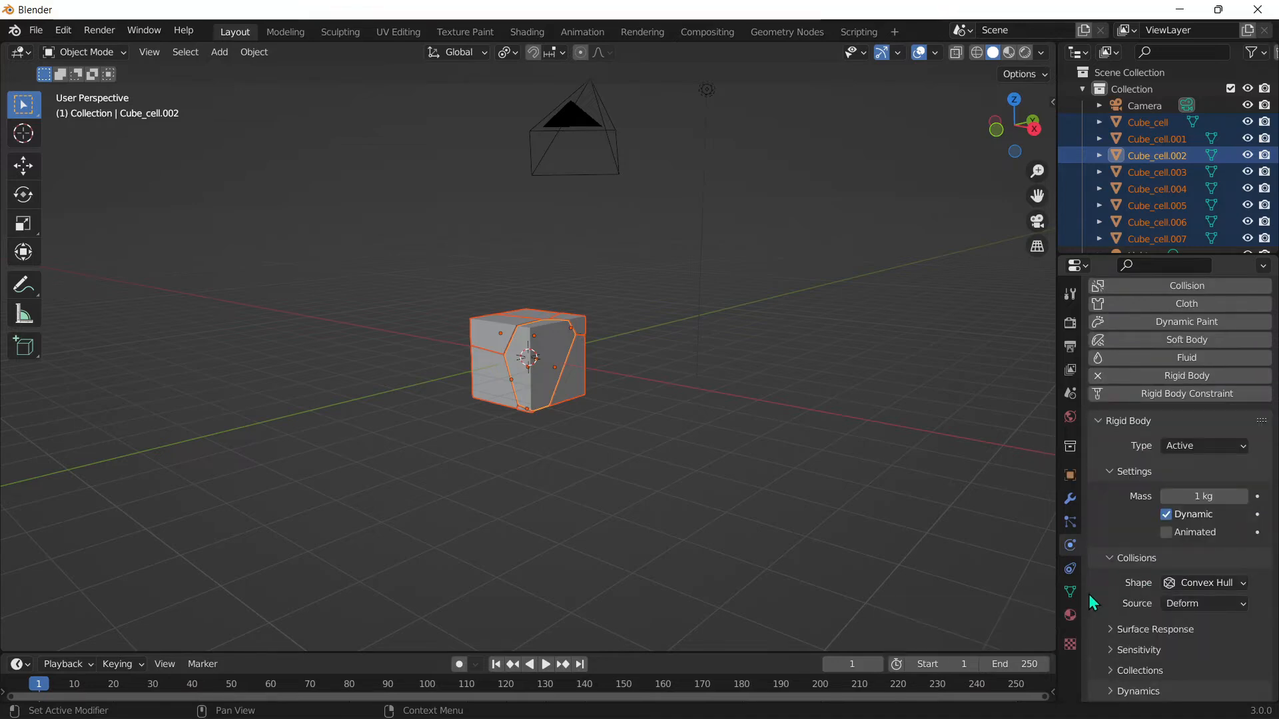
click(1114, 629)
scroll(1114, 630, down, 2)
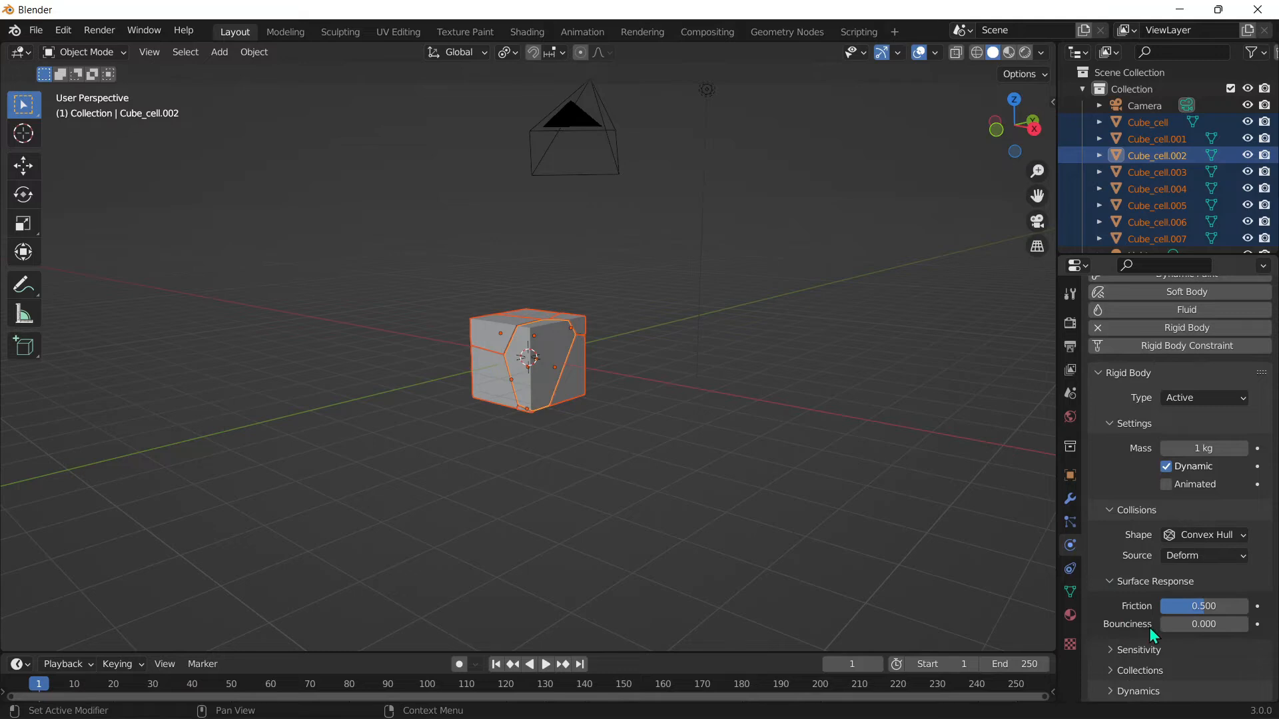
click(1115, 650)
scroll(1116, 649, down, 2)
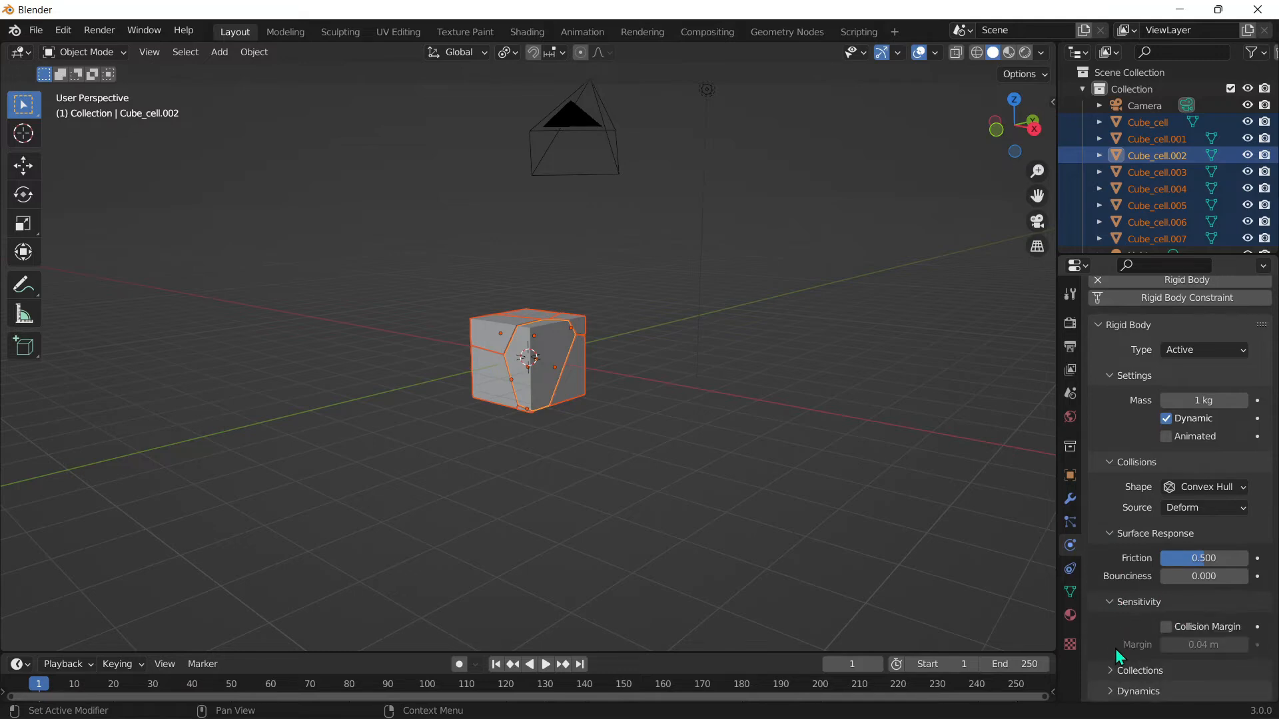
click(1167, 627)
click(1189, 645)
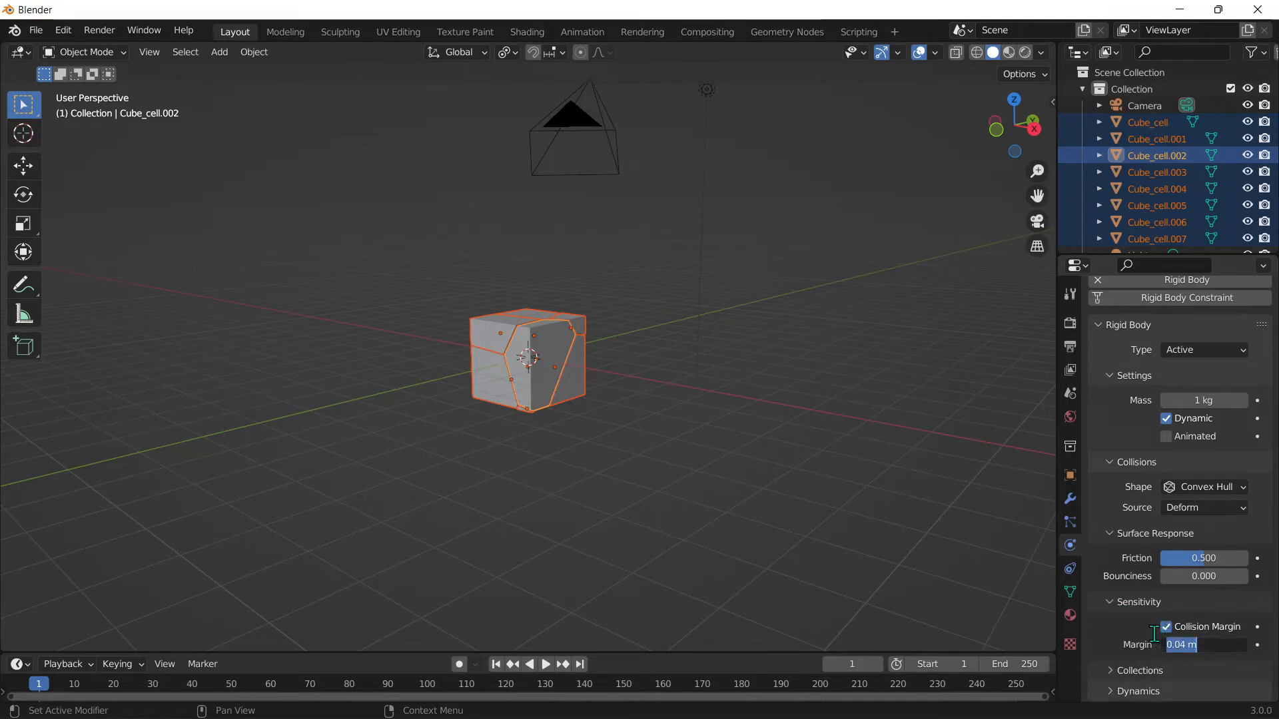
text(0.0)
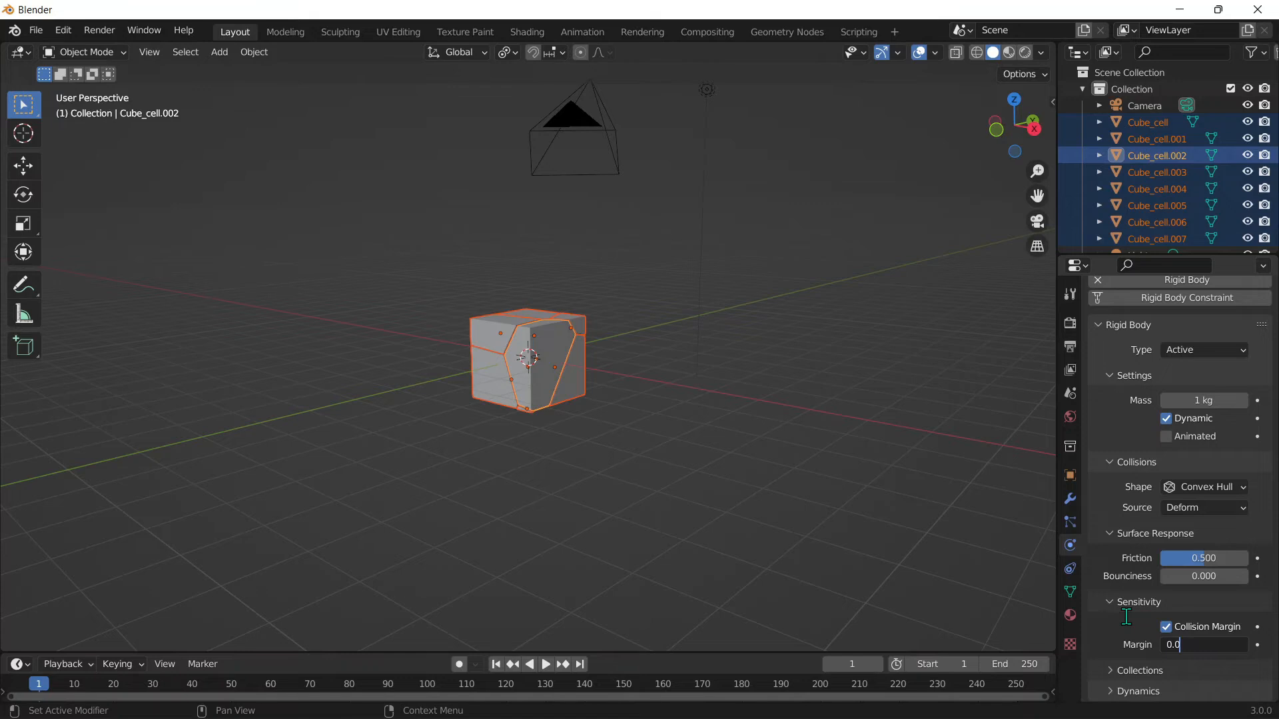
text(01)
key(Return)
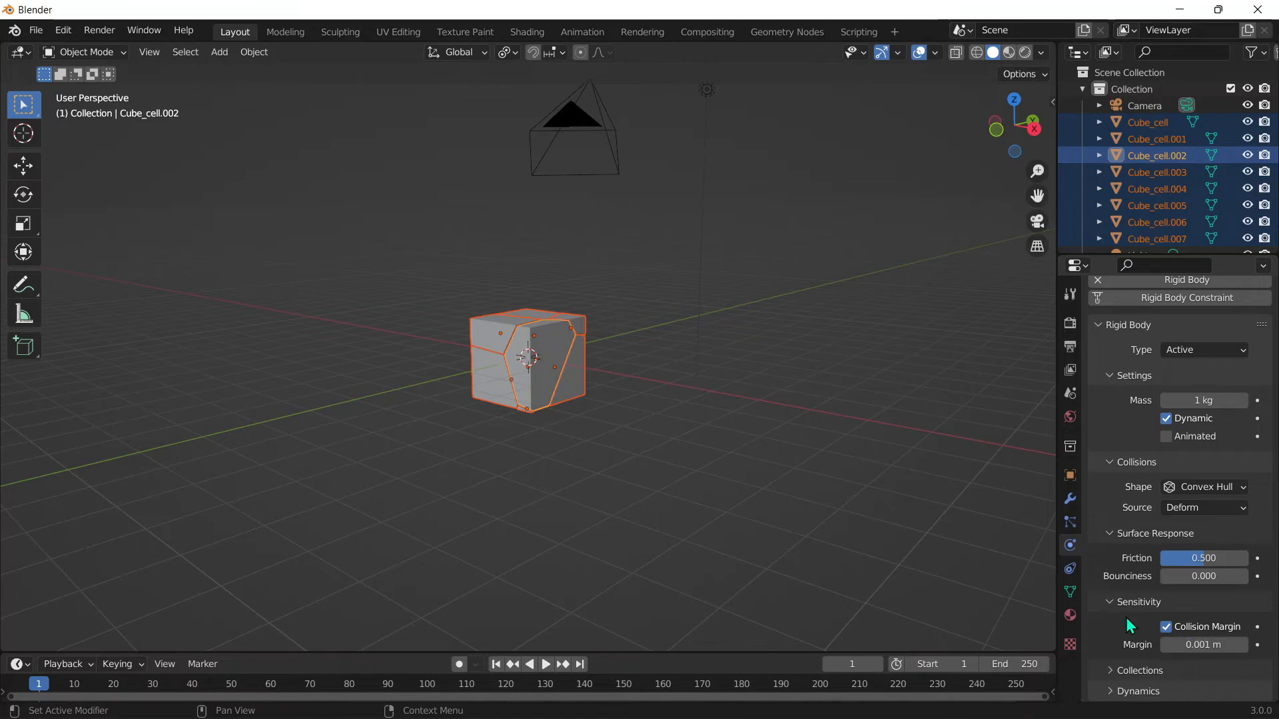
click(1195, 558)
key(Return)
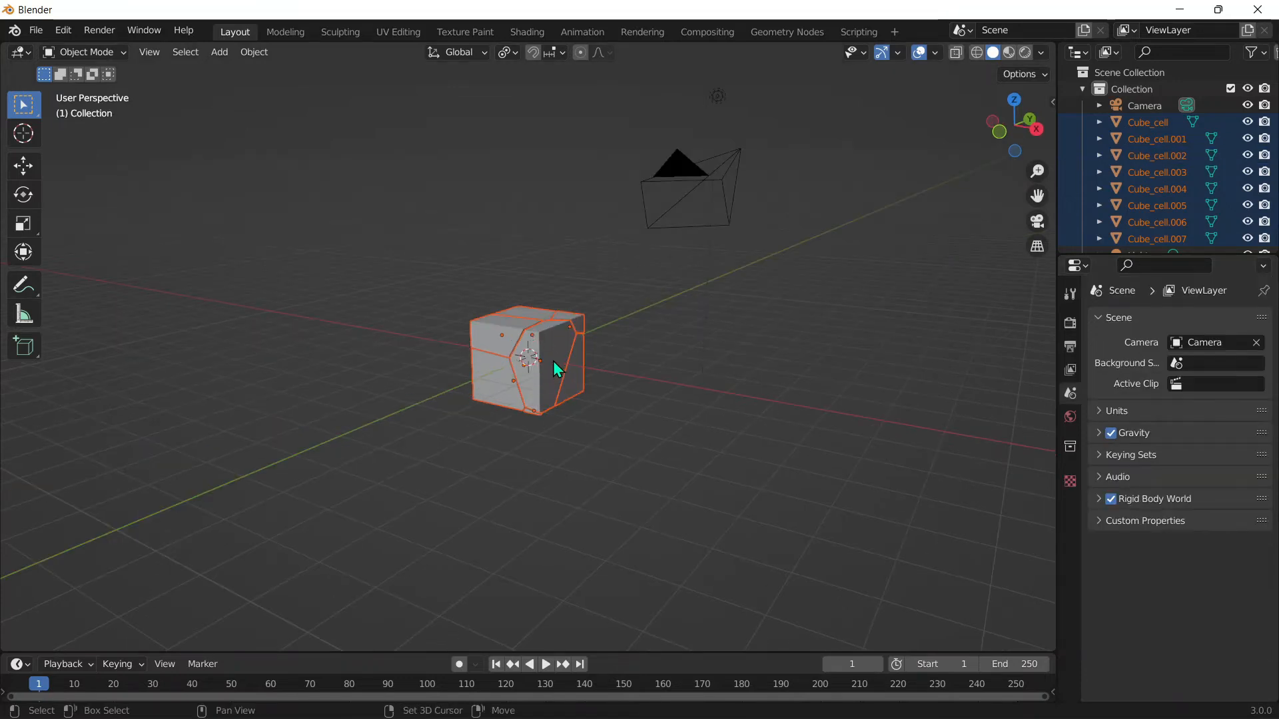
Copy the rigid body settings from the large front cell to all the selected fractured cells.
shift+click(552, 361)
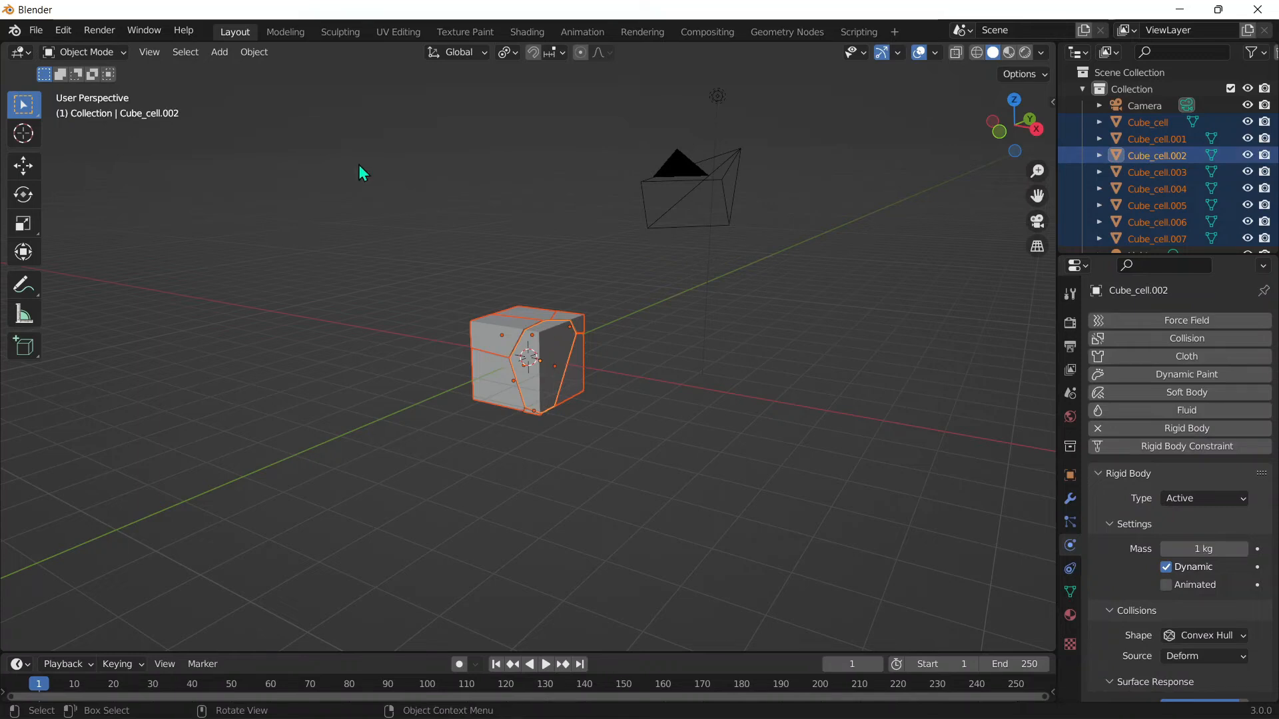
click(252, 52)
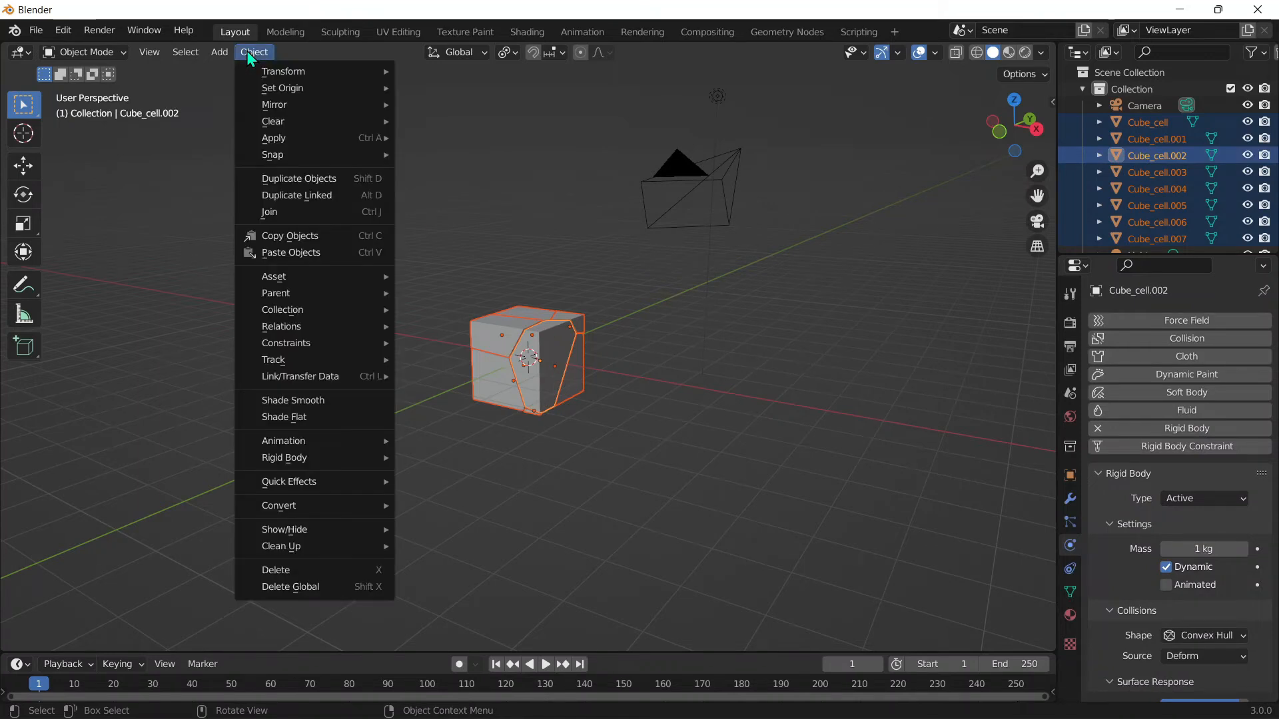
mouse_move(318, 465)
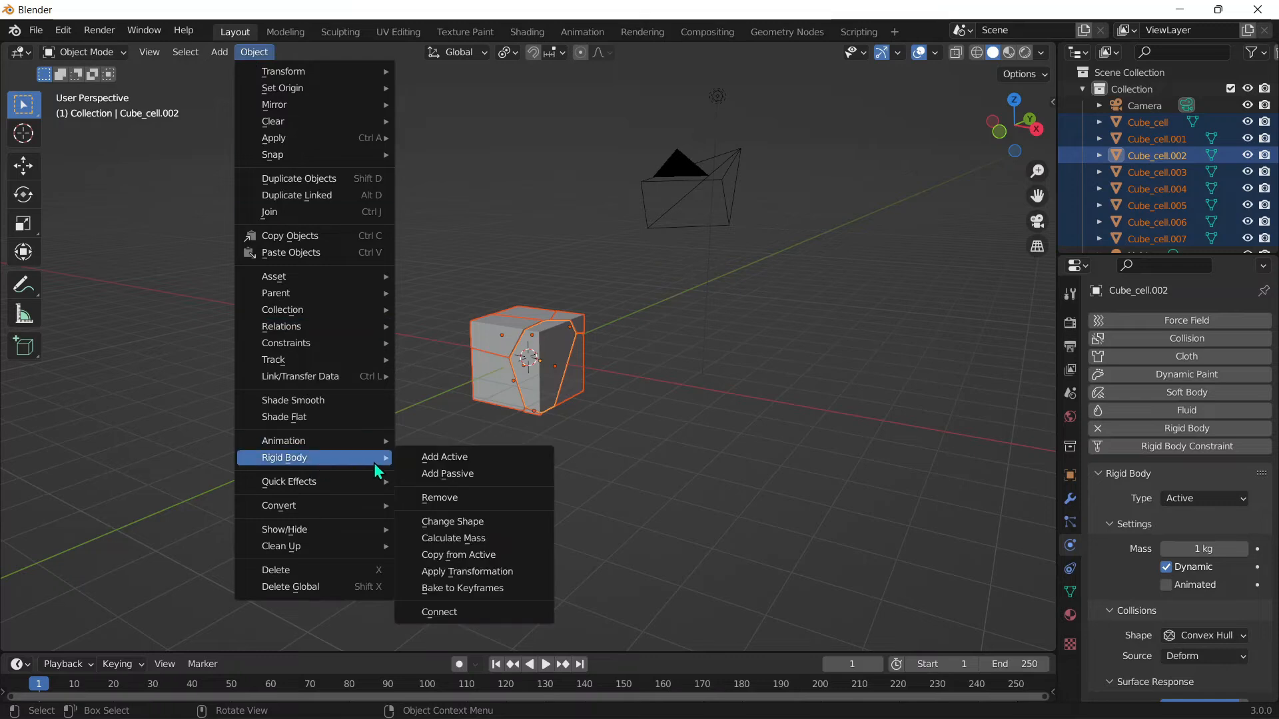
click(473, 556)
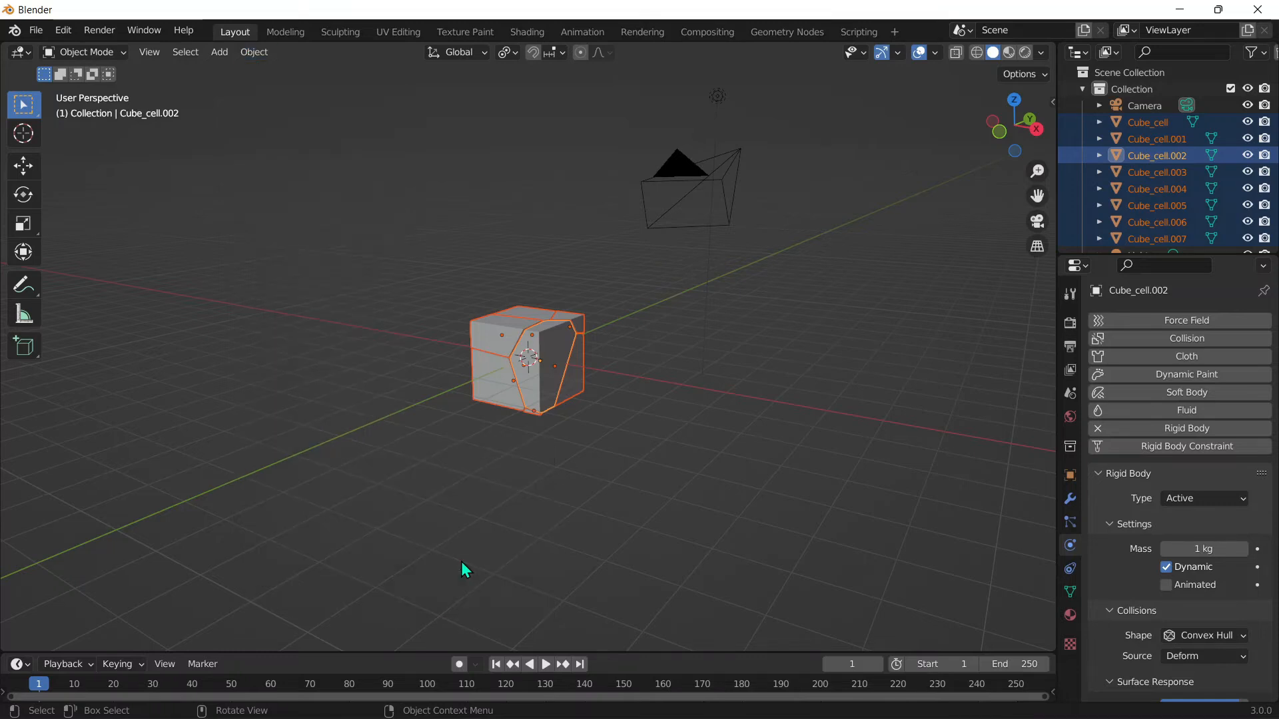
Add a plane, lower it along Z beneath the fractured cube and scale it up into a wide floor.
key(shift+a)
mouse_move(480, 378)
click(528, 382)
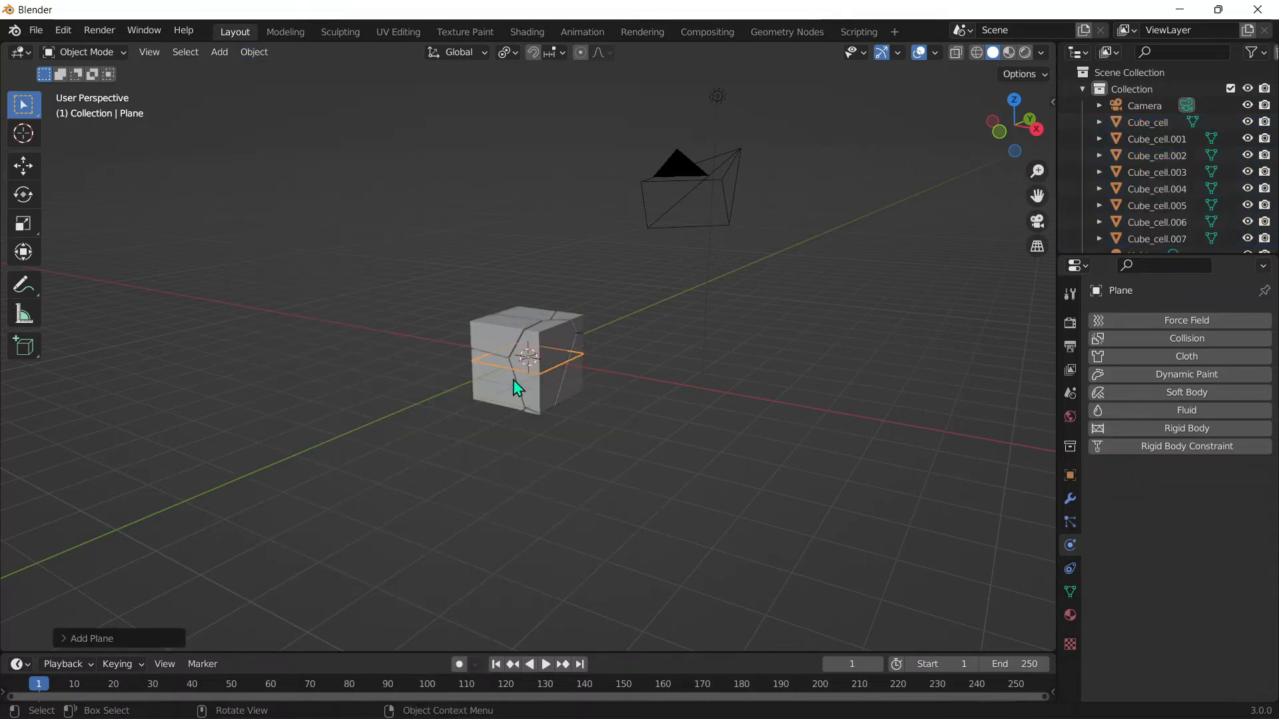
key(g)
key(z)
click(511, 481)
key(s)
click(333, 416)
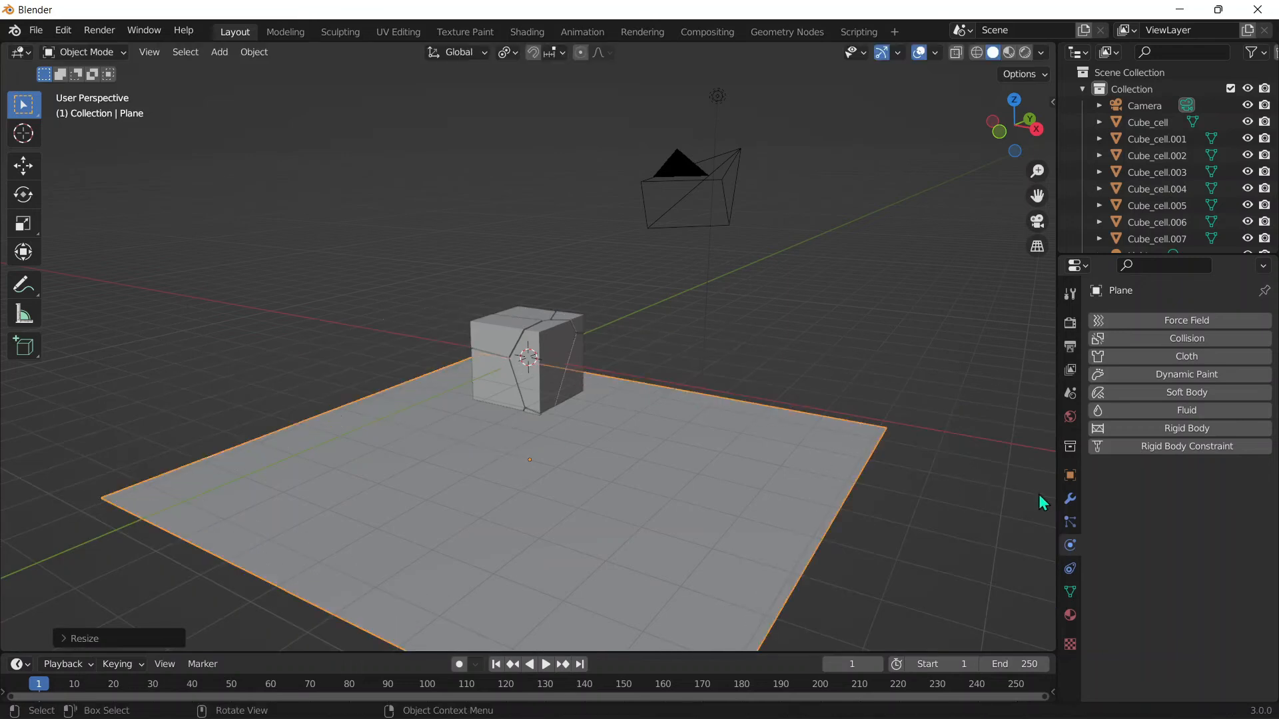
Give the floor plane a Passive rigid body with a Mesh collision shape and play the simulation.
click(1156, 430)
scroll(1209, 597, down, 3)
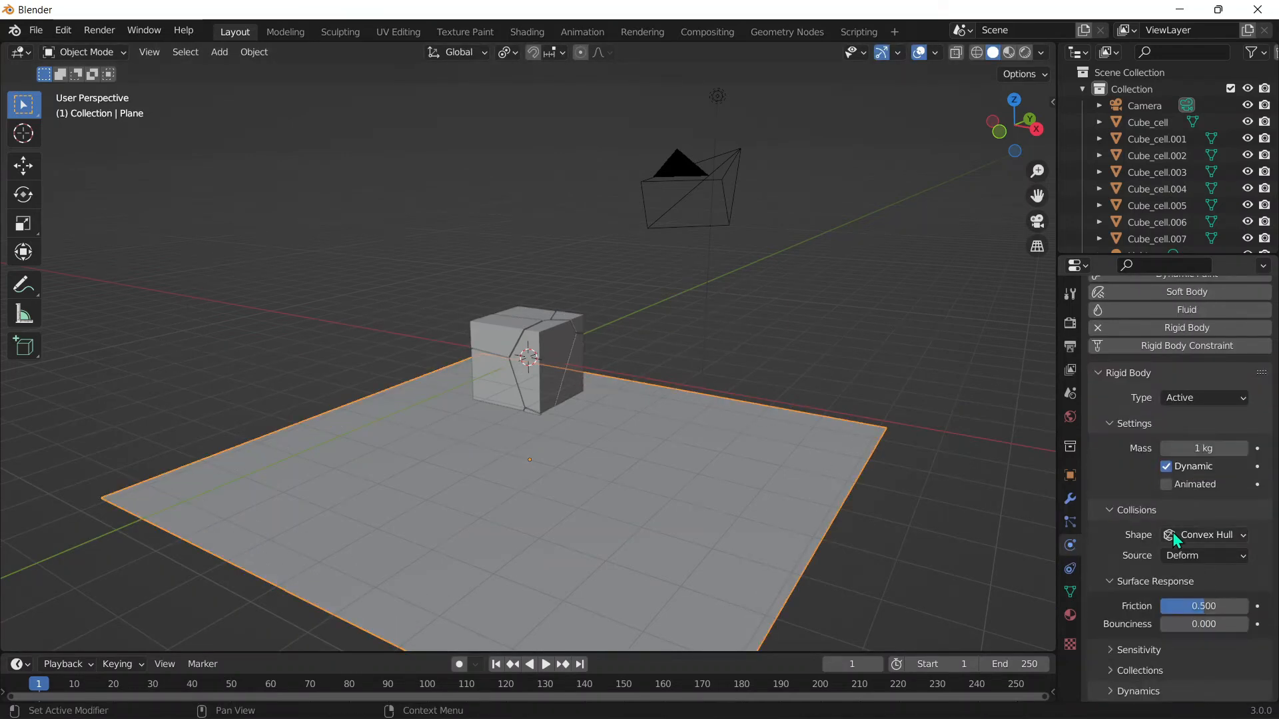
click(1170, 537)
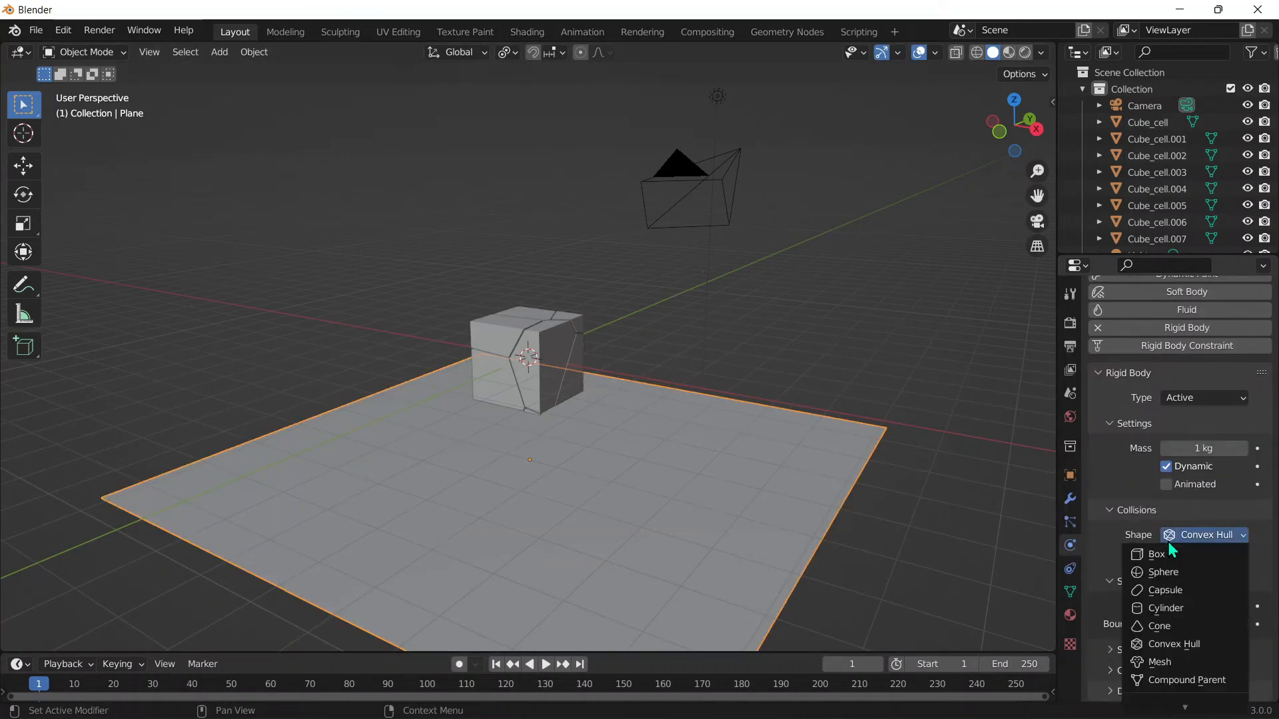
click(1160, 662)
click(1203, 398)
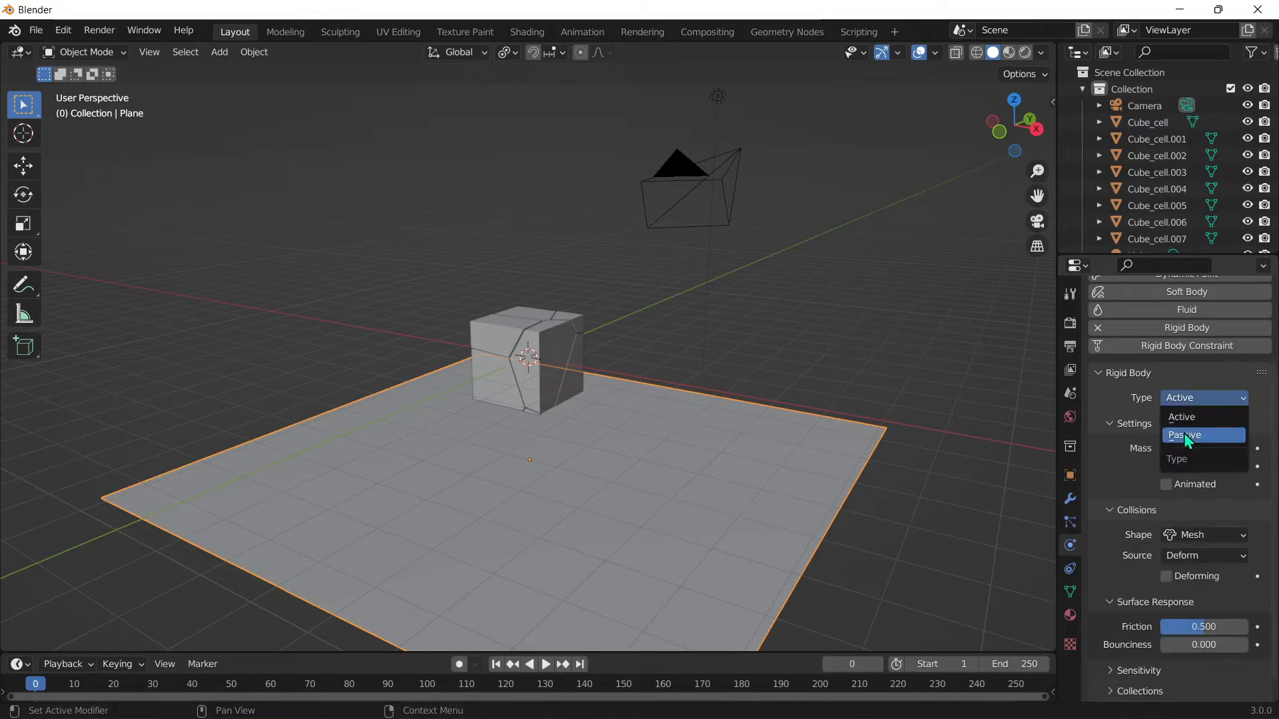
click(1183, 434)
key(space)
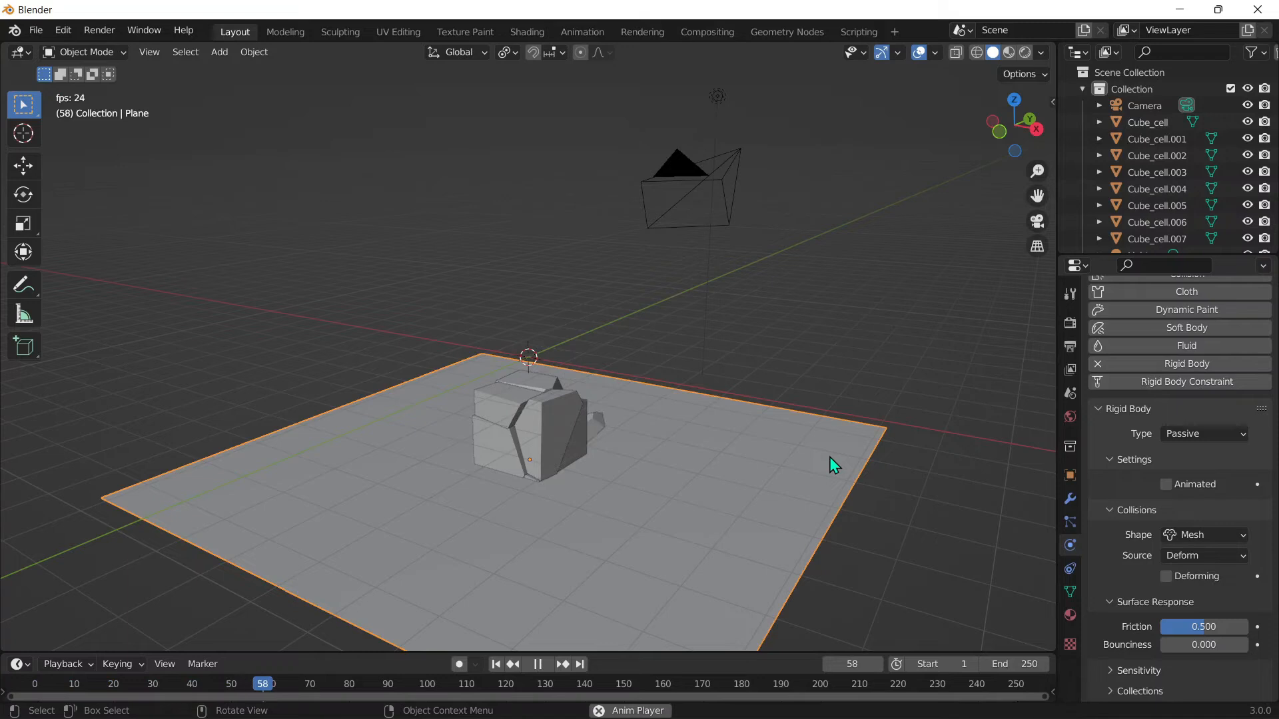
key(space)
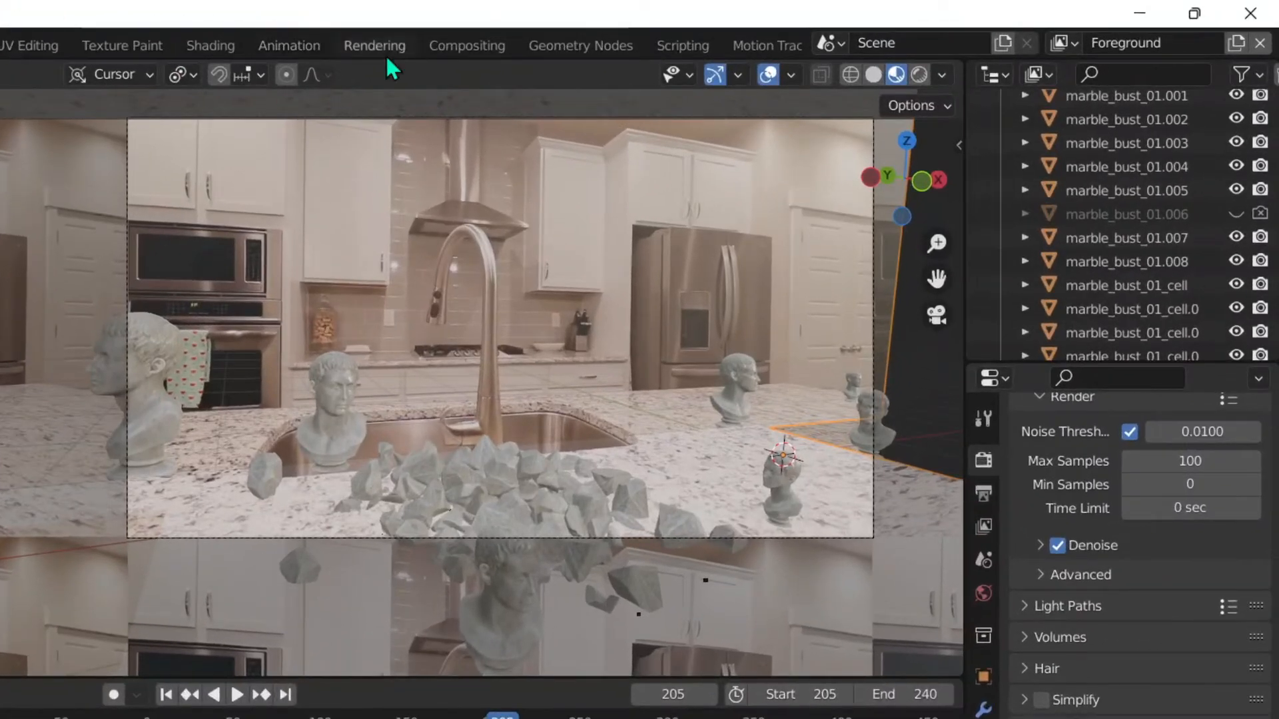
Open the kitchen scene's compositing node tree, render frame 205 as an image and close the render window.
click(466, 48)
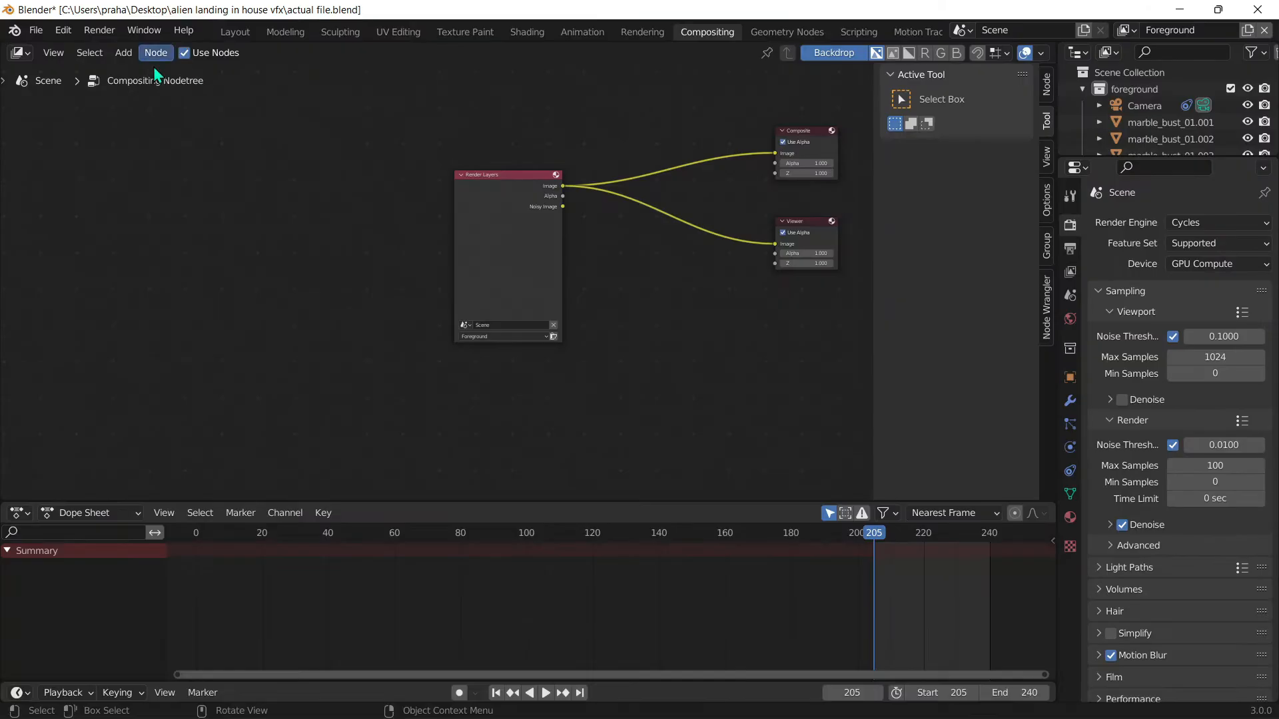
click(97, 29)
click(159, 52)
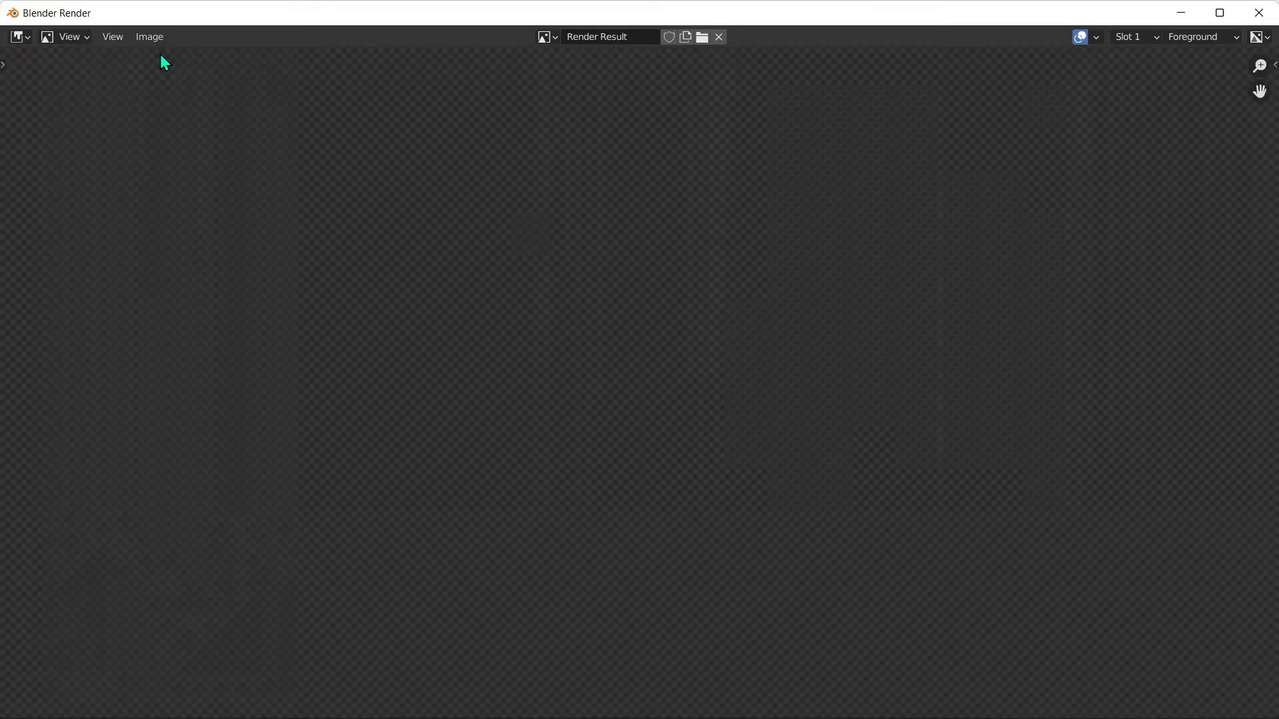
key(Escape)
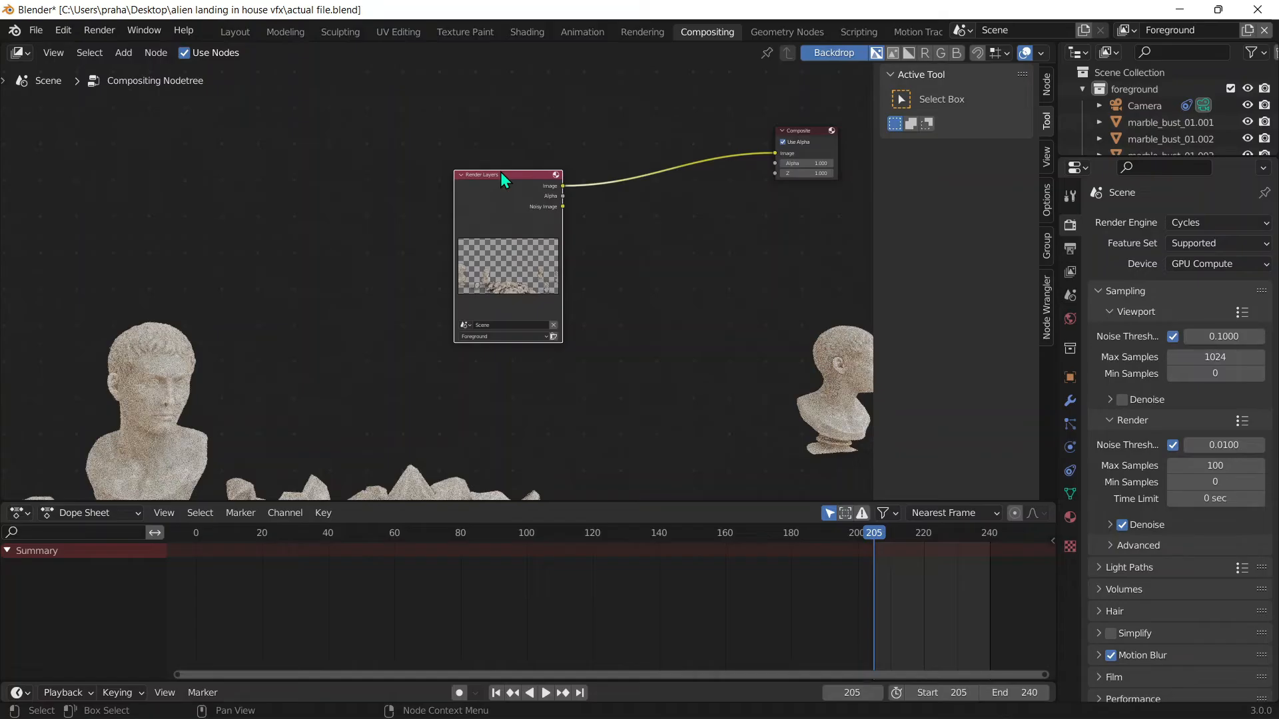
Replace the Render Layers node with a new one and connect its Image output to the Composite node.
key(x)
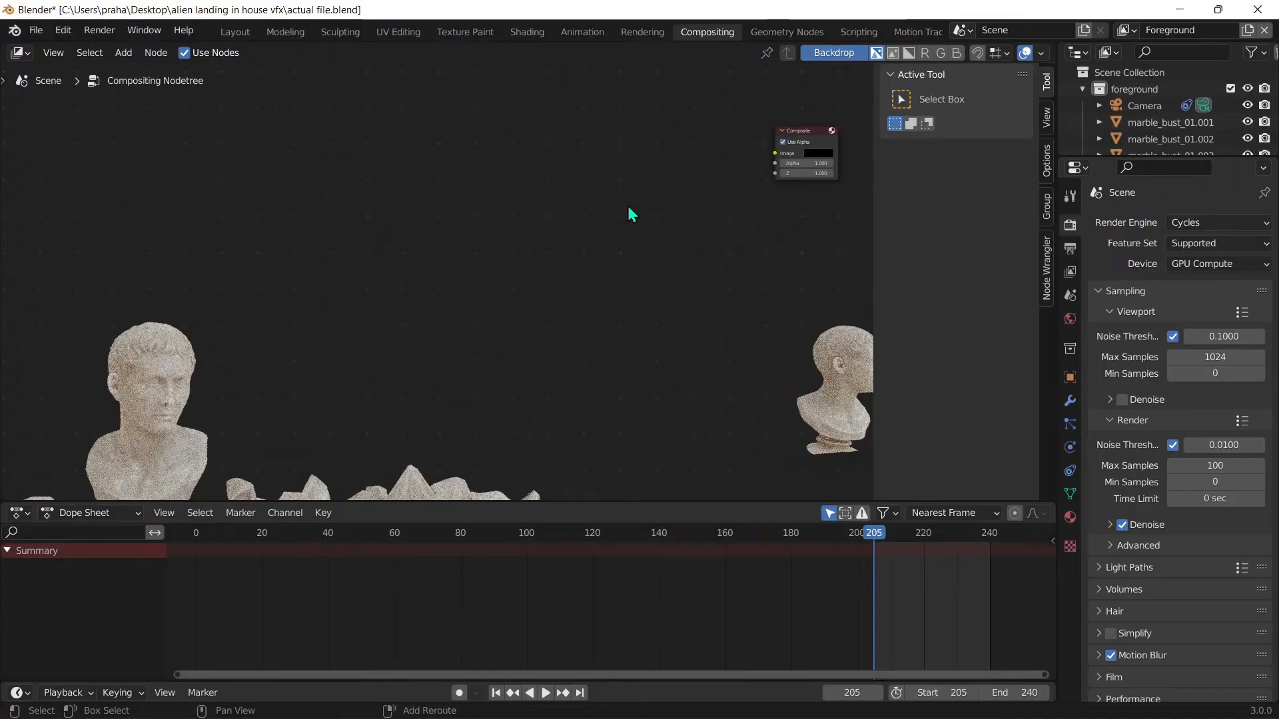
key(shift+a)
click(627, 205)
text(render)
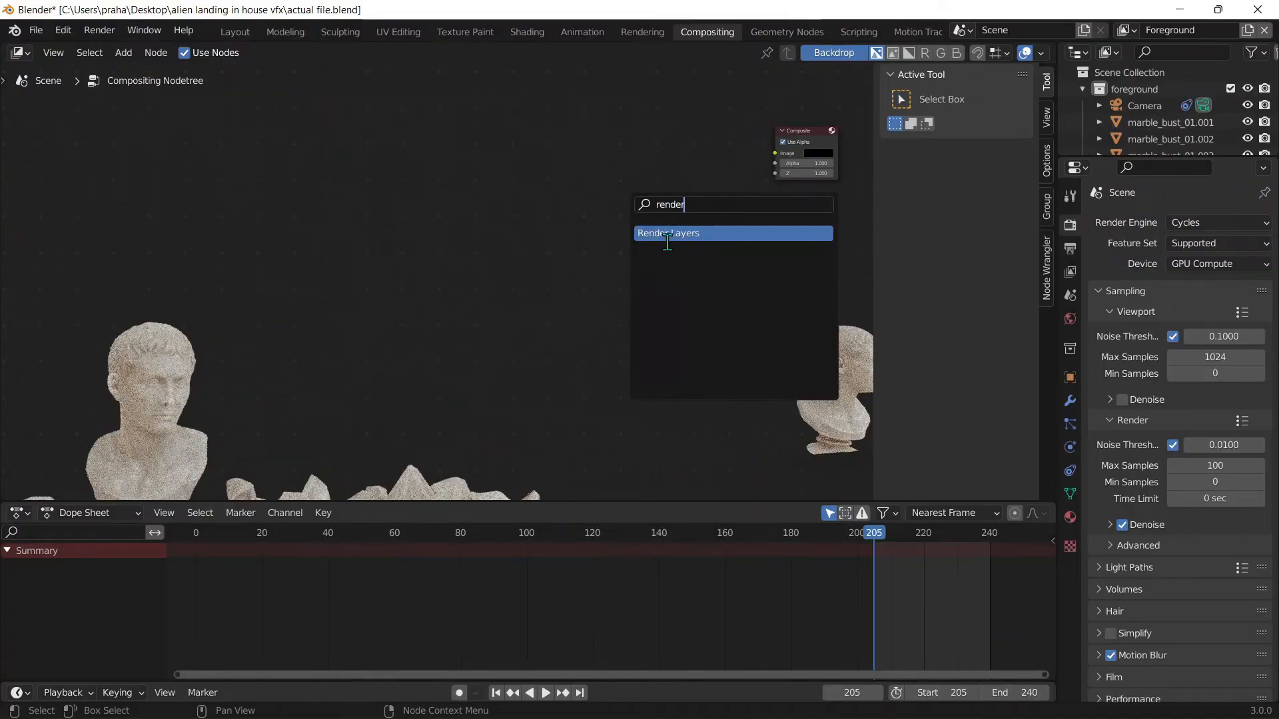
click(667, 240)
click(642, 192)
drag(693, 123, 776, 154)
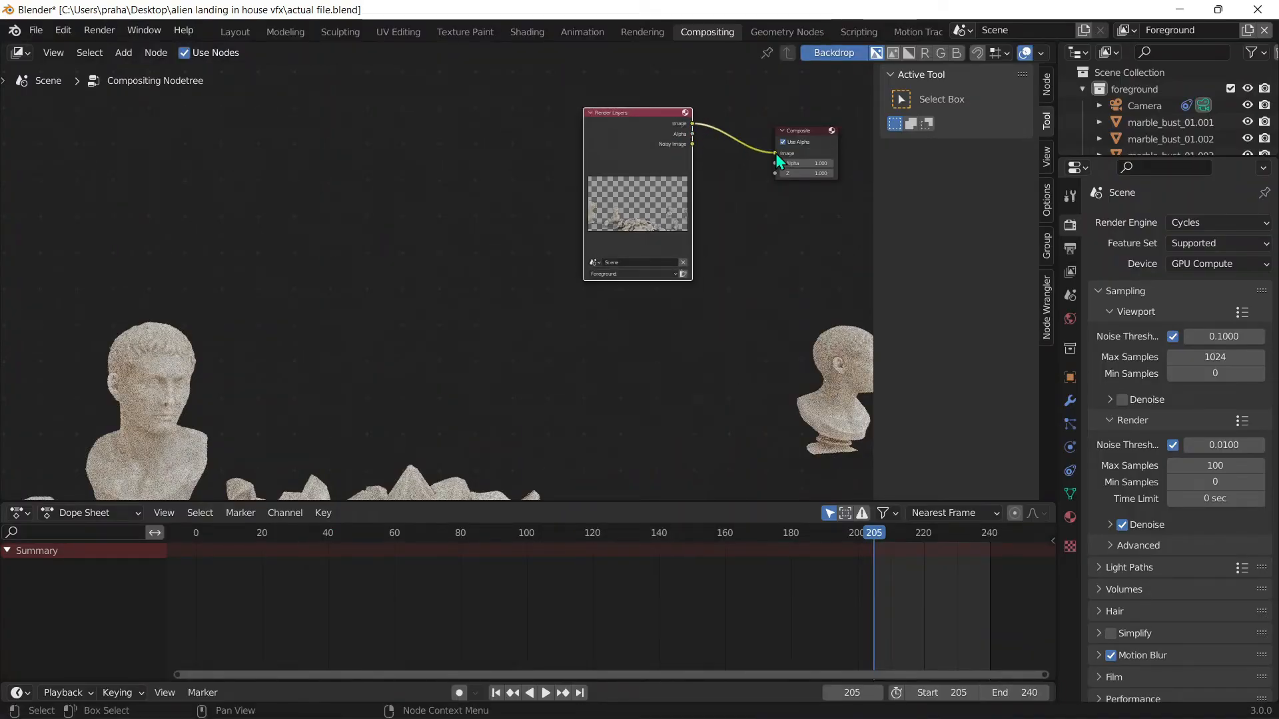
Add a Viewer node below the Composite node and connect the Render Layers Image output to it.
click(613, 274)
key(shift+a)
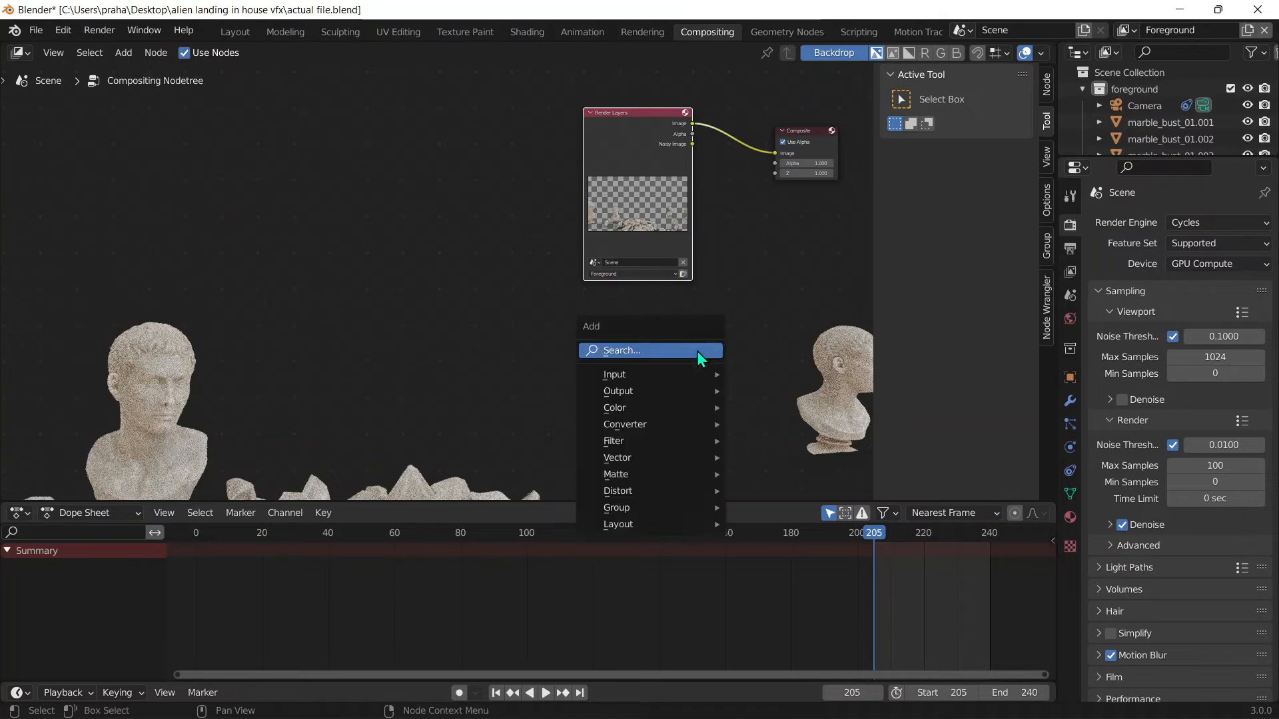
click(697, 354)
text(view)
click(747, 381)
click(839, 163)
drag(691, 144, 777, 215)
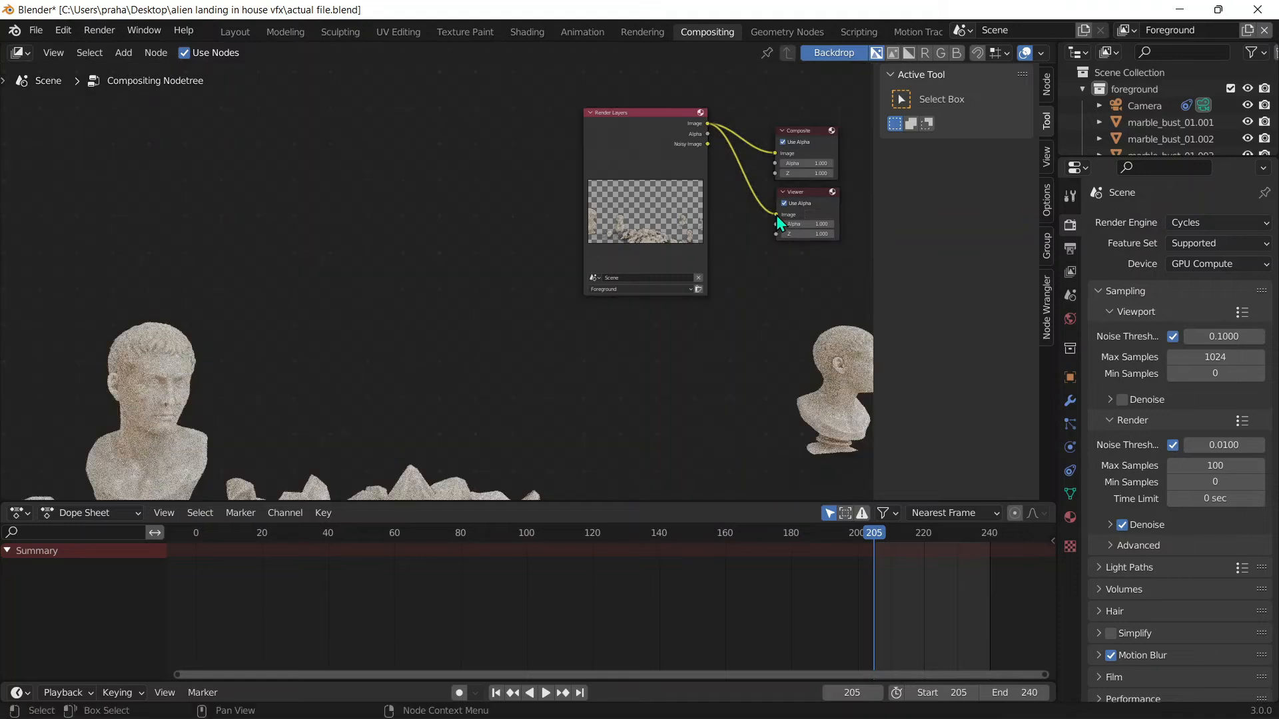
Choose the Foreground view layer in the Render Layers node and render the current frame as an image.
click(603, 289)
click(607, 301)
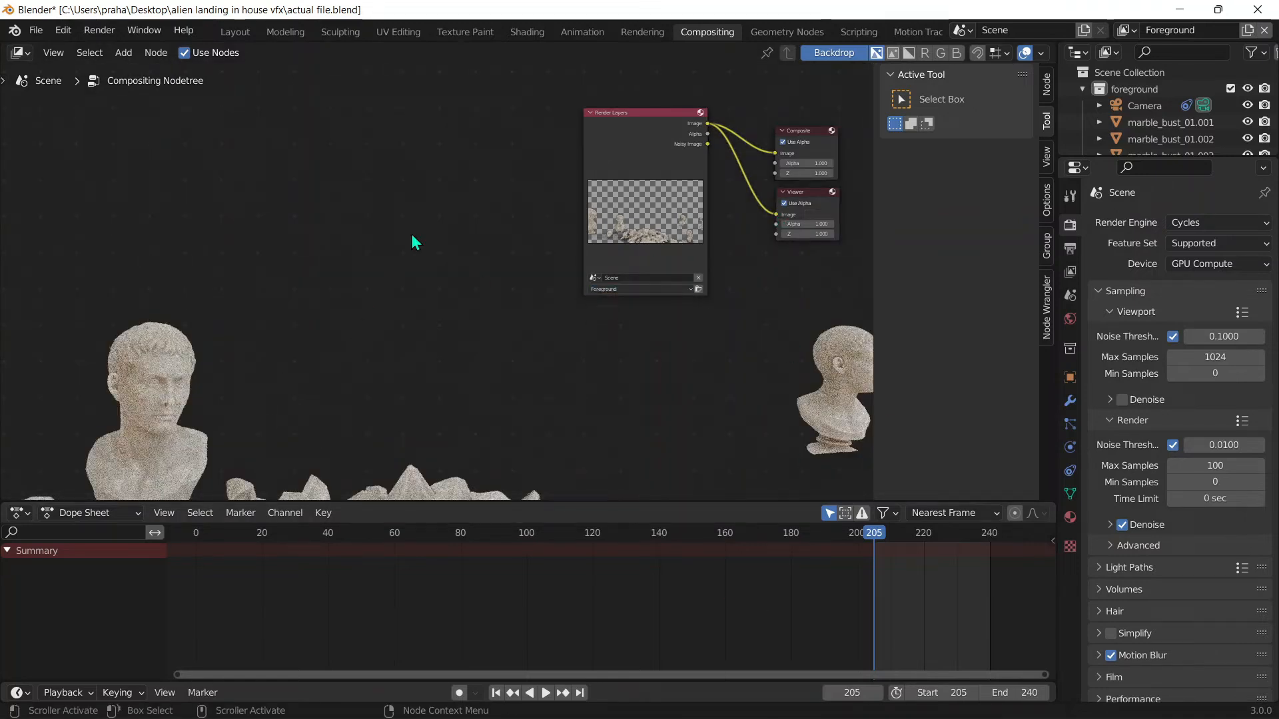
click(99, 30)
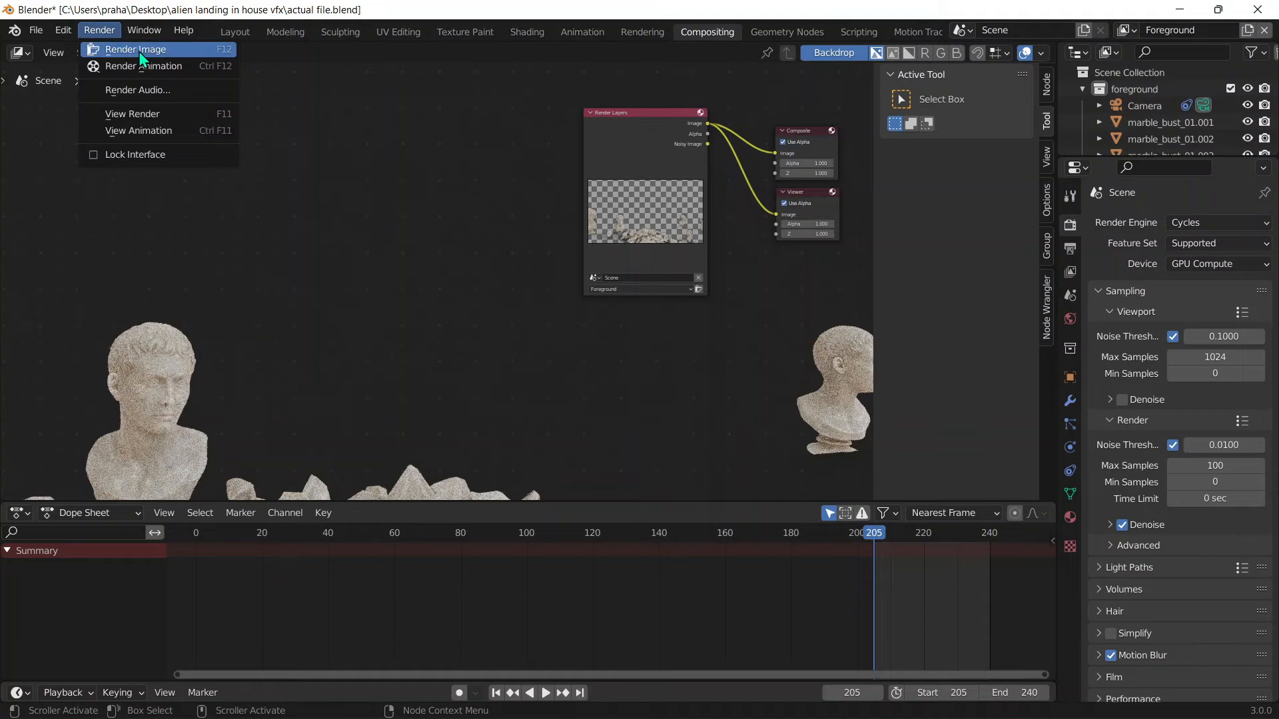
click(139, 54)
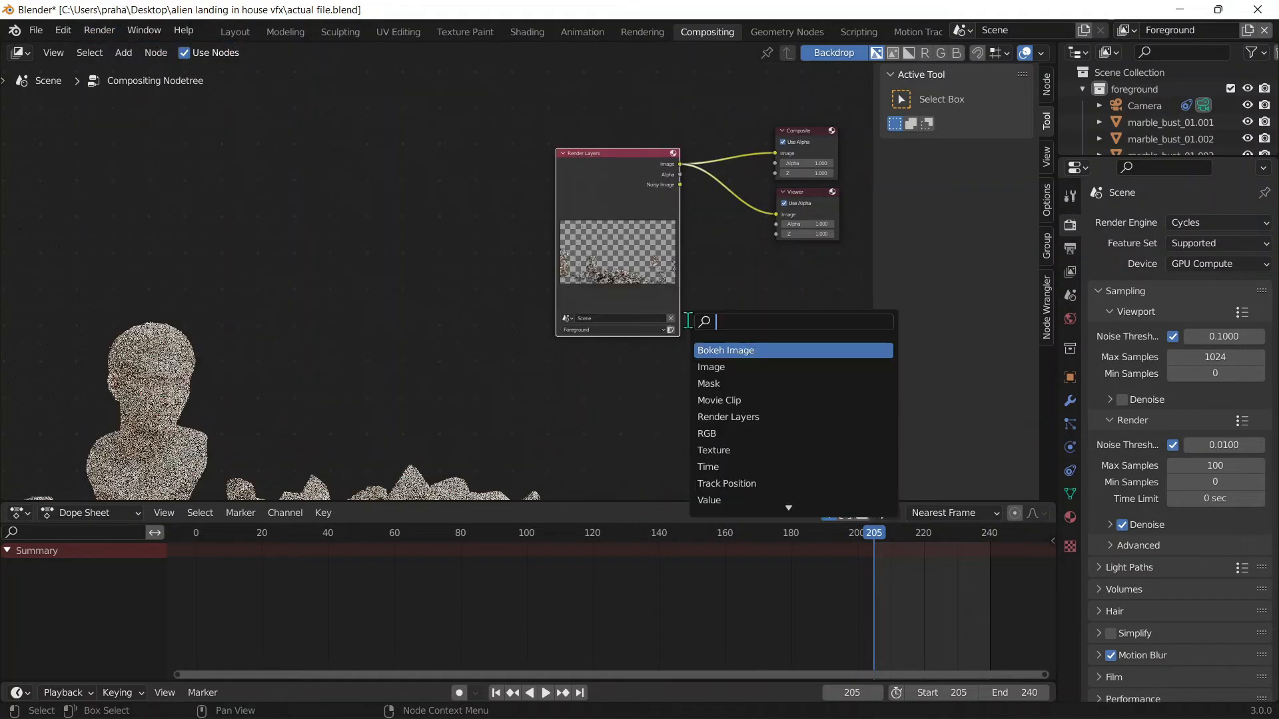
Add a Movie Clip node below the Render Layers node.
text(movie)
click(713, 348)
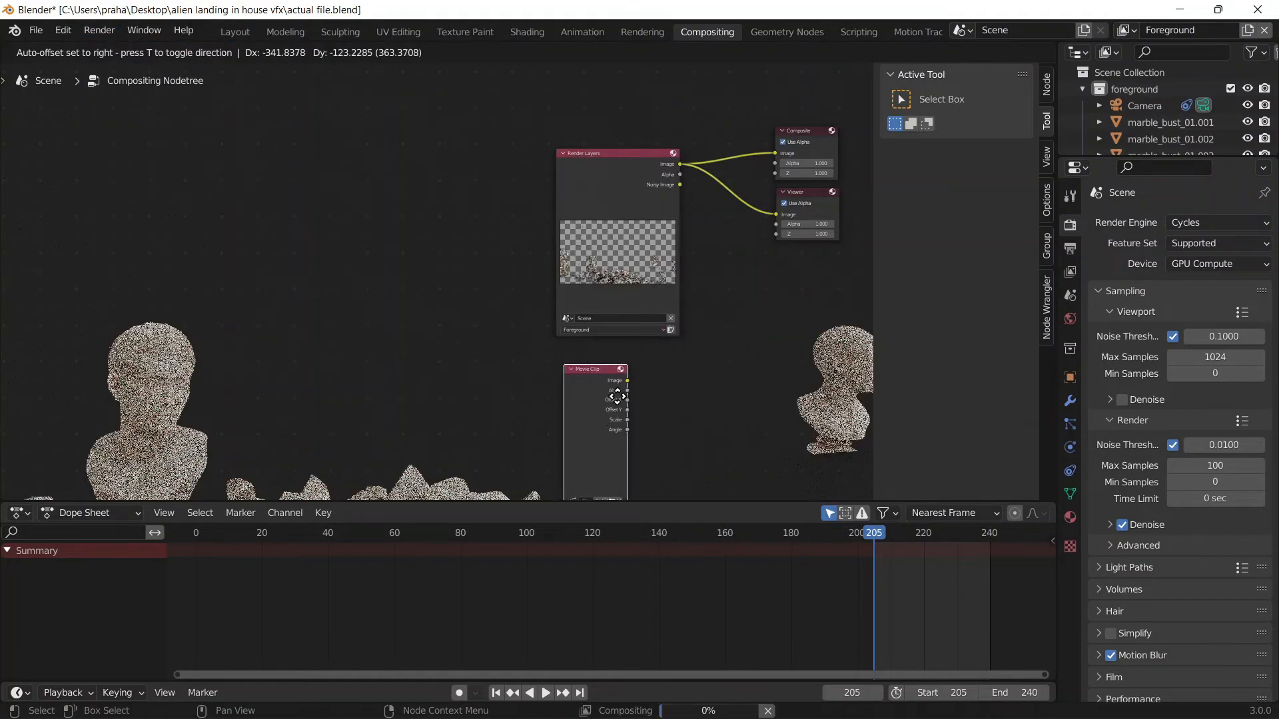
click(650, 391)
scroll(650, 392, down, 1)
scroll(646, 384, down, 1)
scroll(646, 384, up, 1)
Insert an Alpha Over node between Render Layers and Viewer, and connect the Movie Clip Image to its free Image input.
key(shift+a)
click(646, 382)
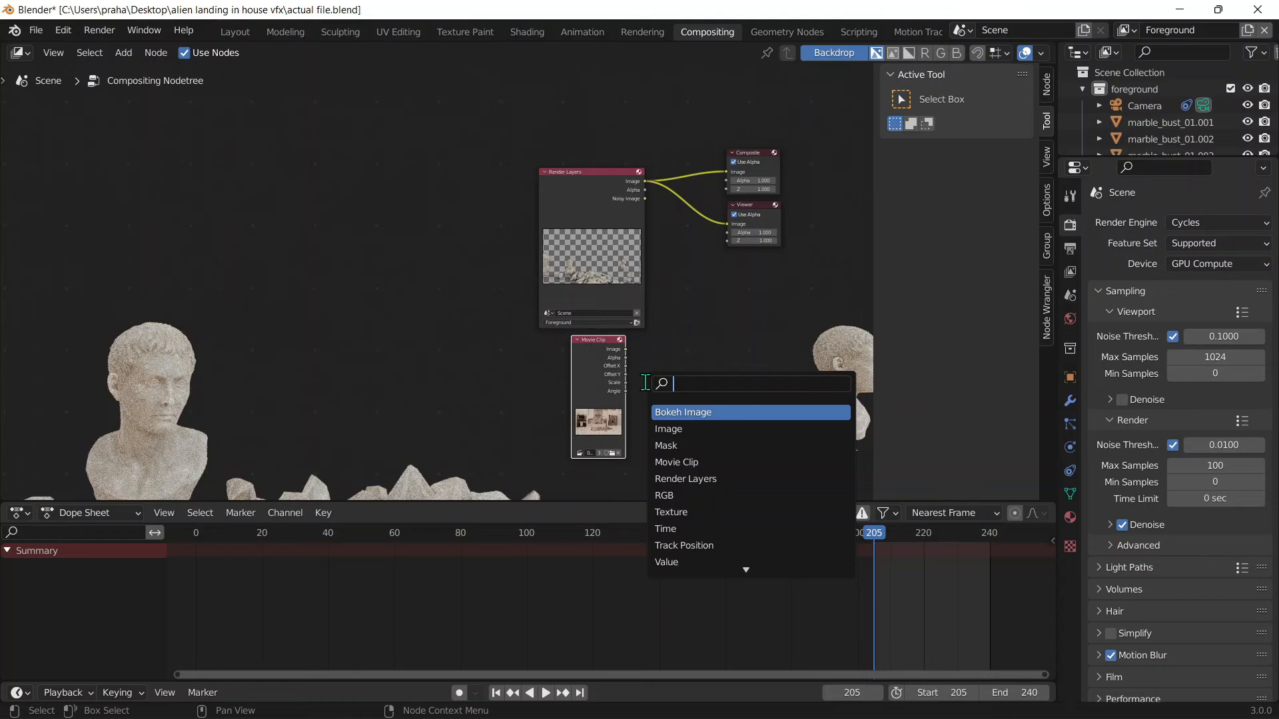
text(alp)
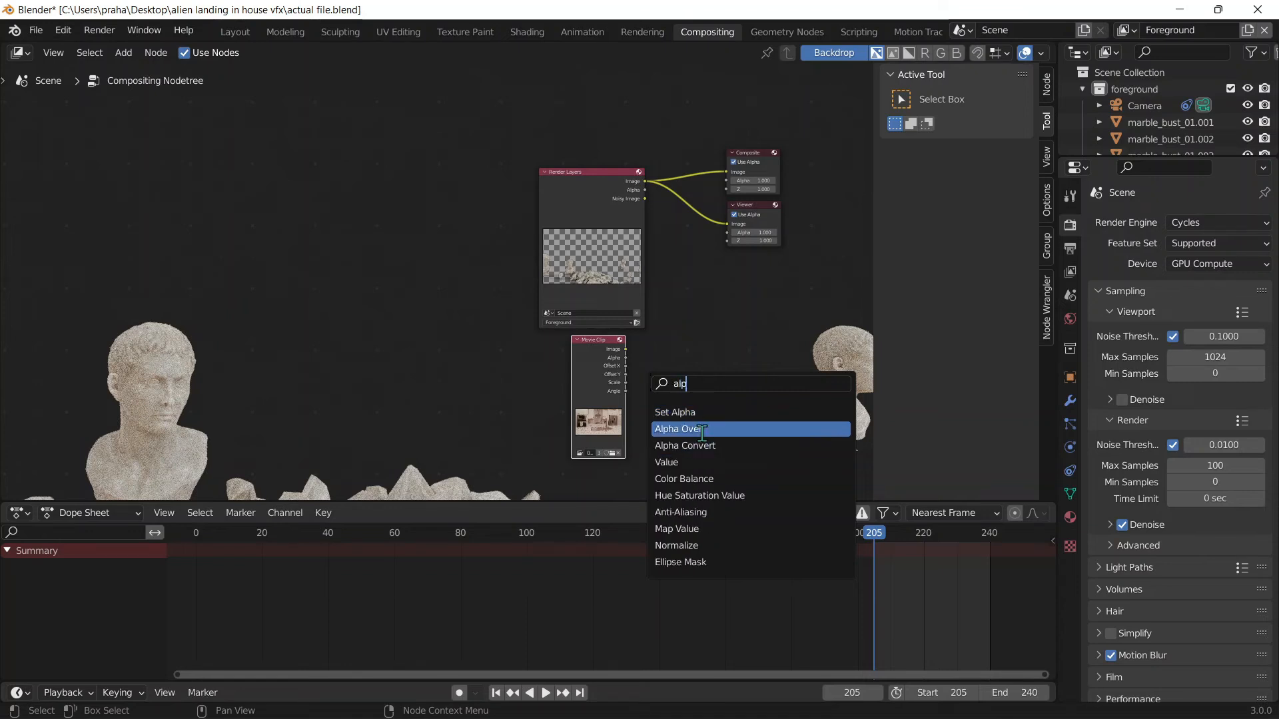
click(700, 430)
click(733, 223)
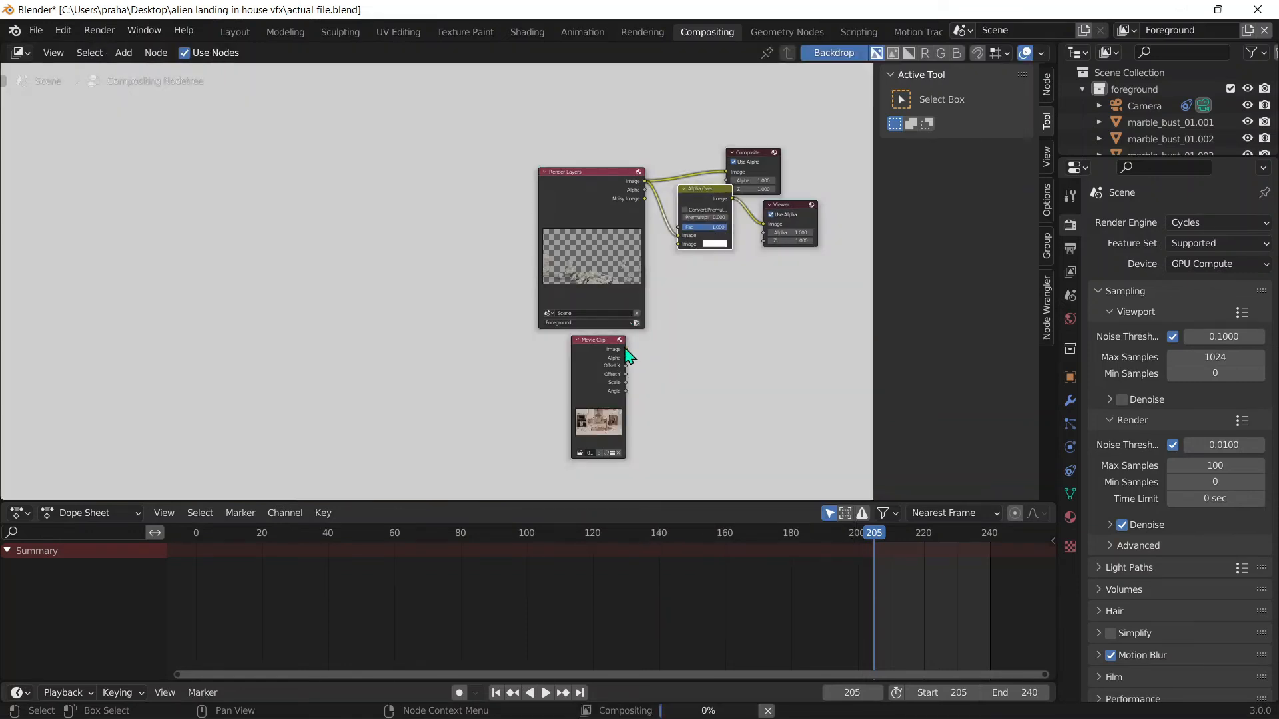
drag(626, 349, 688, 243)
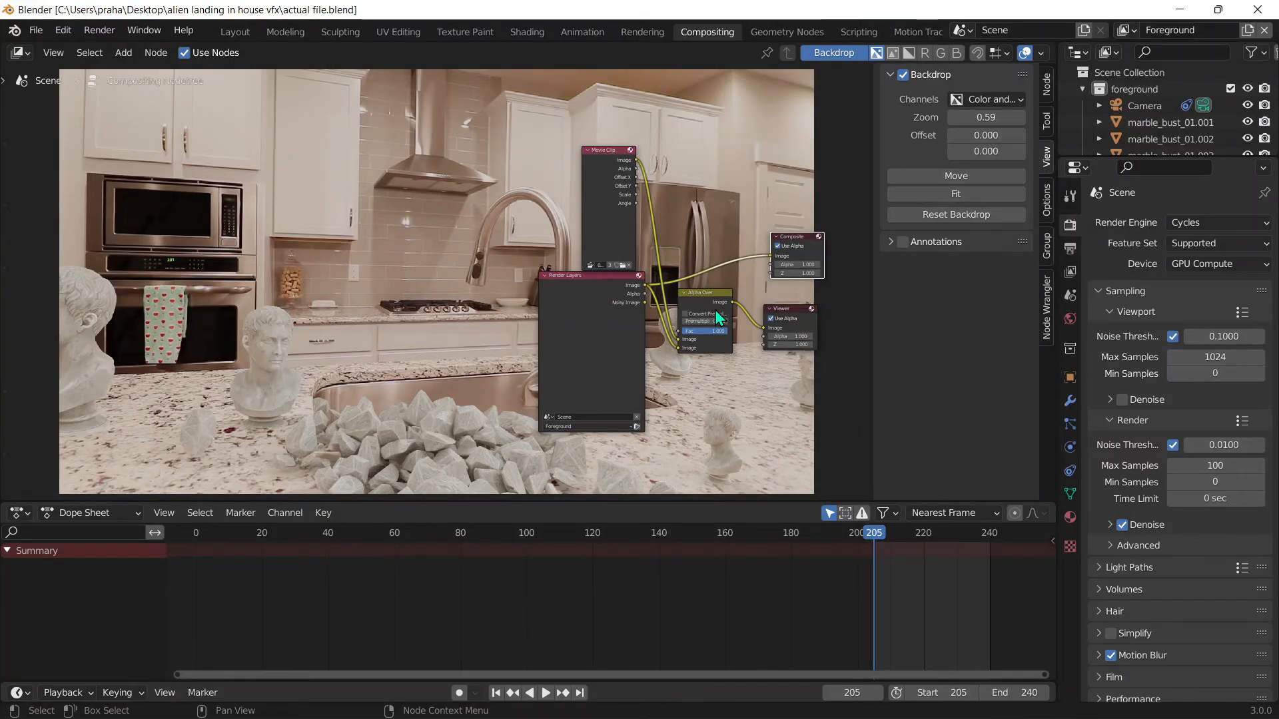
Insert a Separate RGBA node between the Alpha Over and Viewer nodes to preview single colour channels.
key(shift+a)
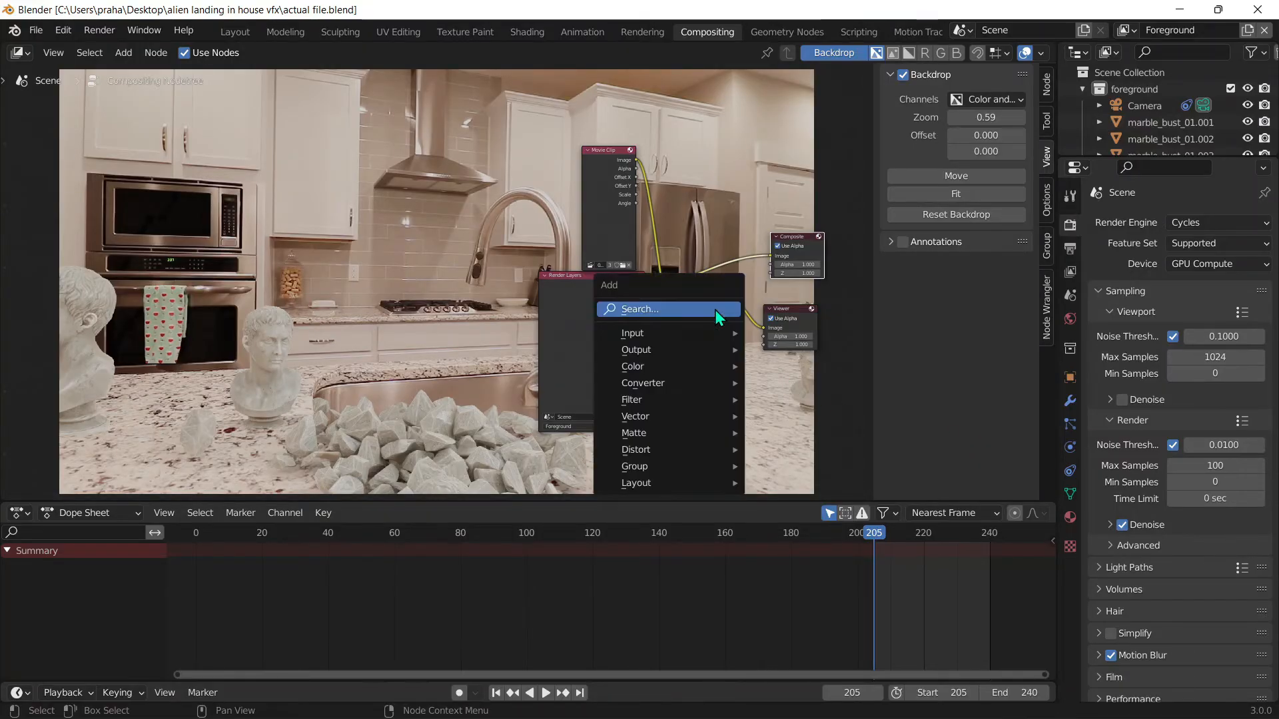
click(715, 309)
text(seper)
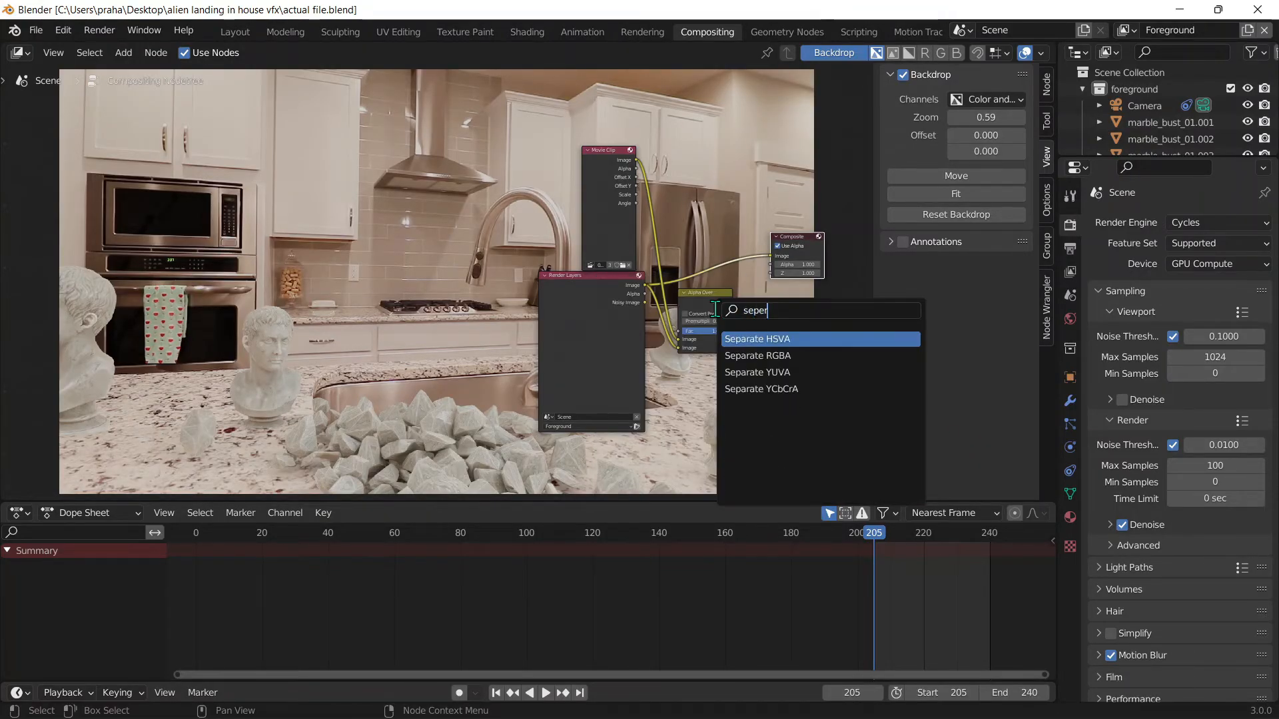
click(775, 355)
click(799, 354)
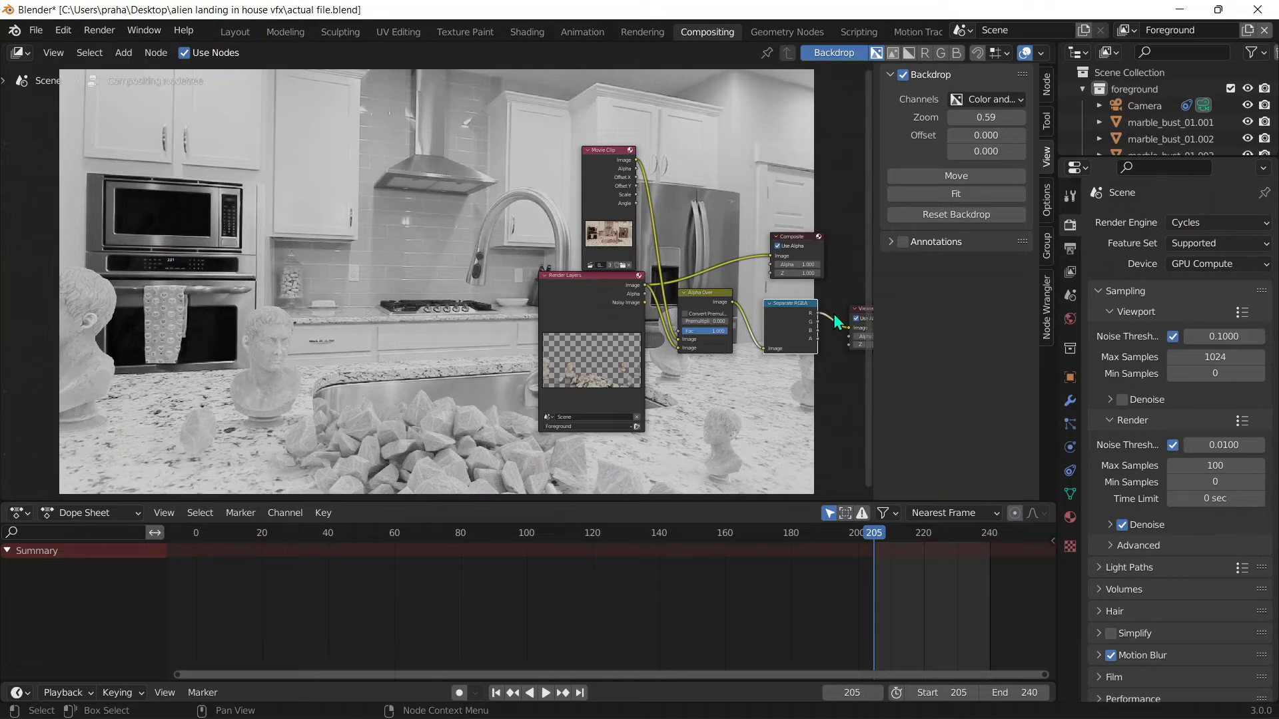
Insert an RGB Curves node between Render Layers and Alpha Over, and raise its red curve slightly in the lower midtones.
key(shift+a)
click(695, 291)
text(rgb cu)
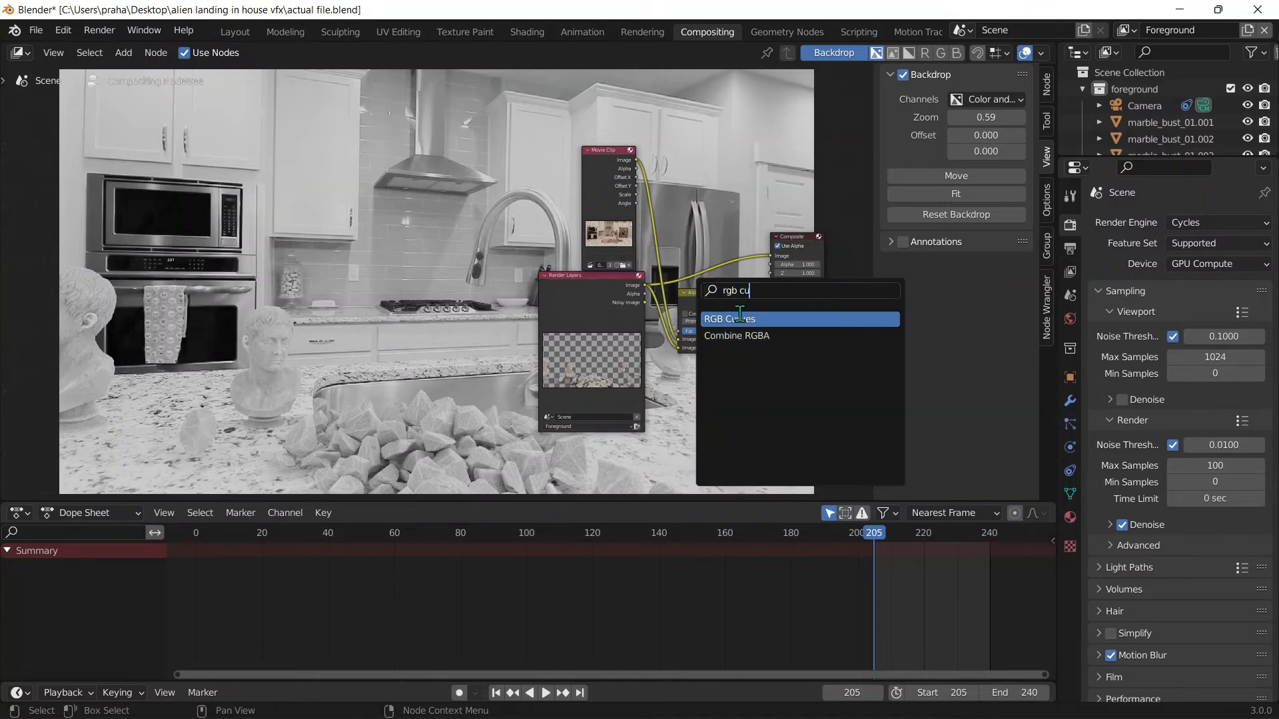
click(740, 319)
click(676, 351)
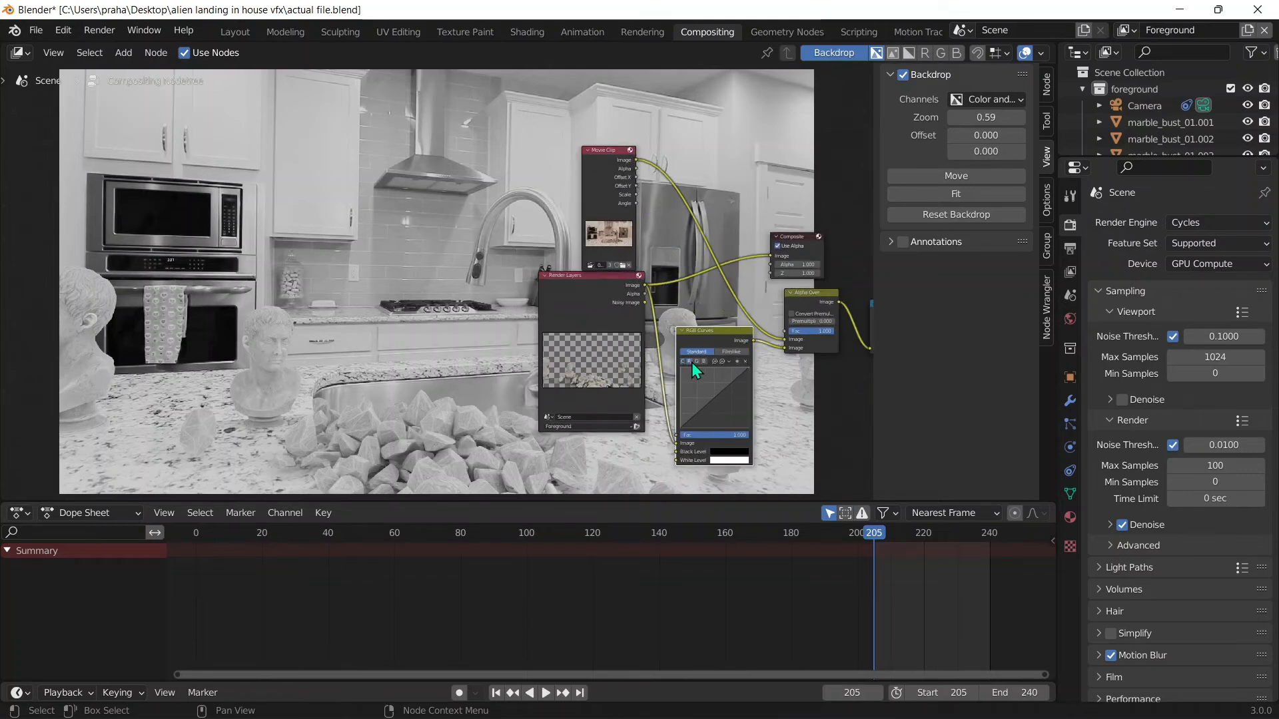
drag(731, 383, 703, 404)
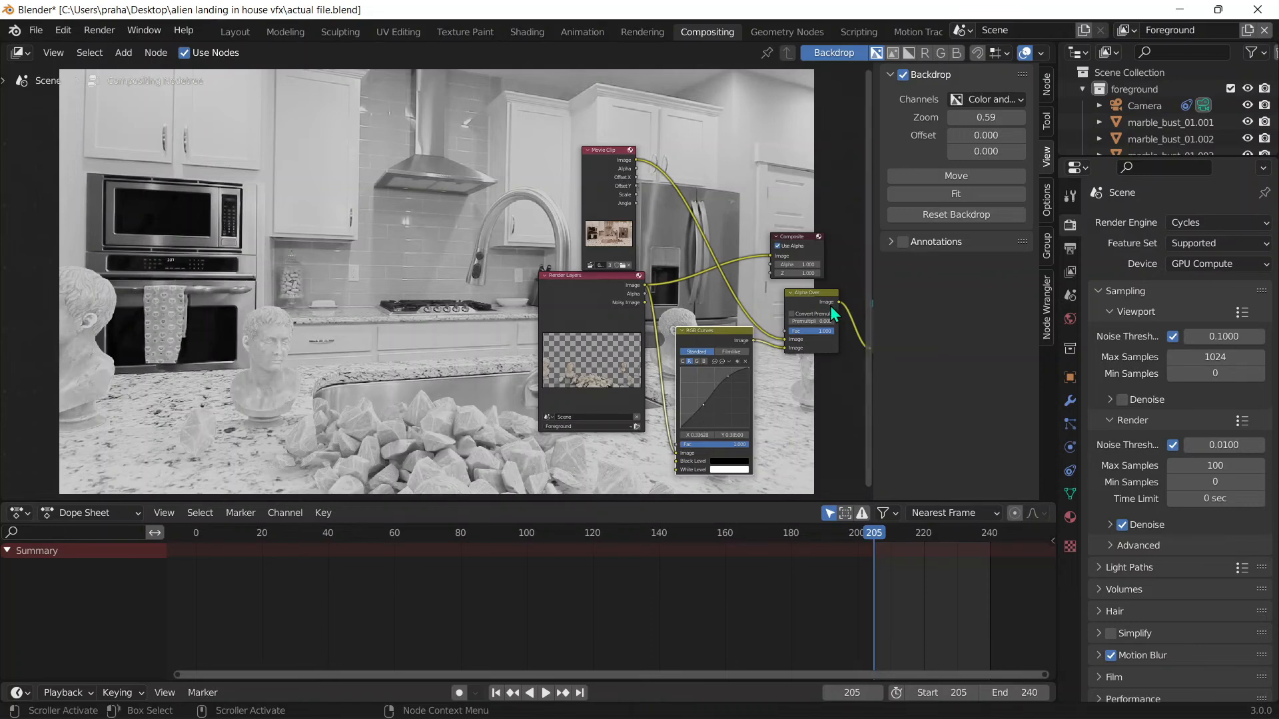
Send Separate RGBA's G output to the Viewer and adjust the midtones of the RGB Curves green curve.
scroll(844, 305, down, 1)
scroll(853, 315, down, 1)
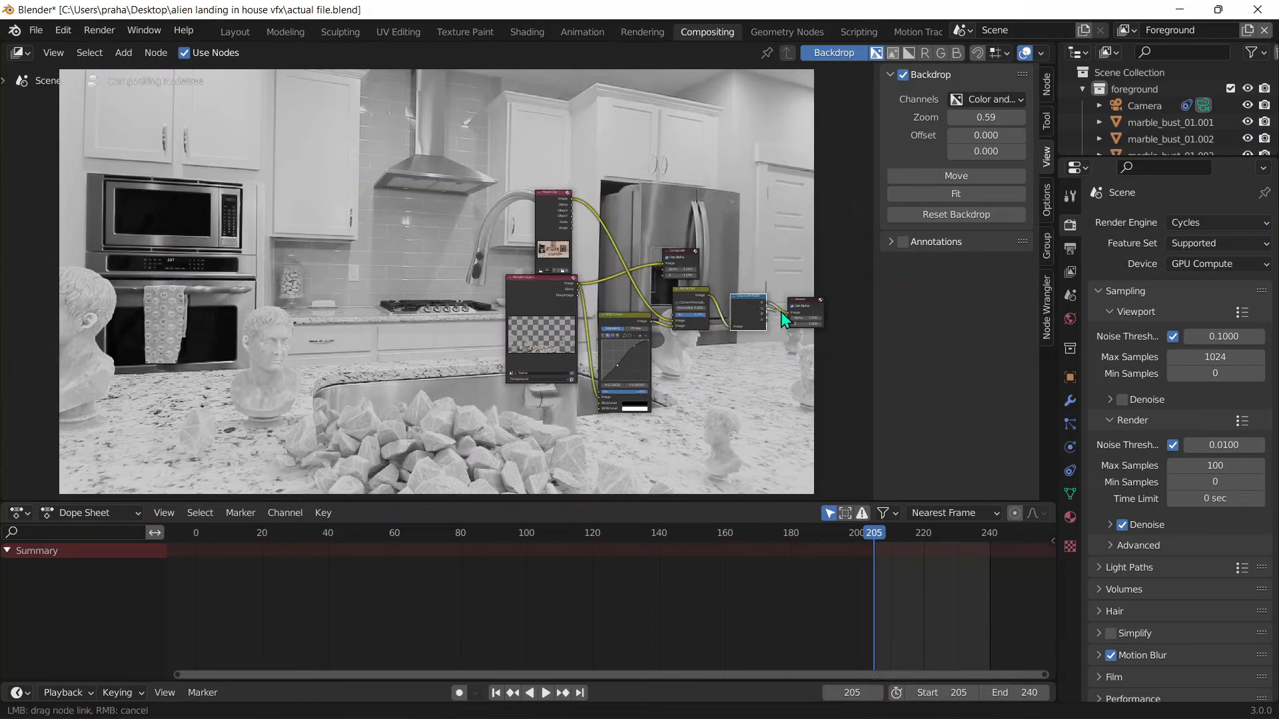
ctrl+shift+click(761, 314)
click(614, 338)
ctrl+scroll(620, 342, down, 2)
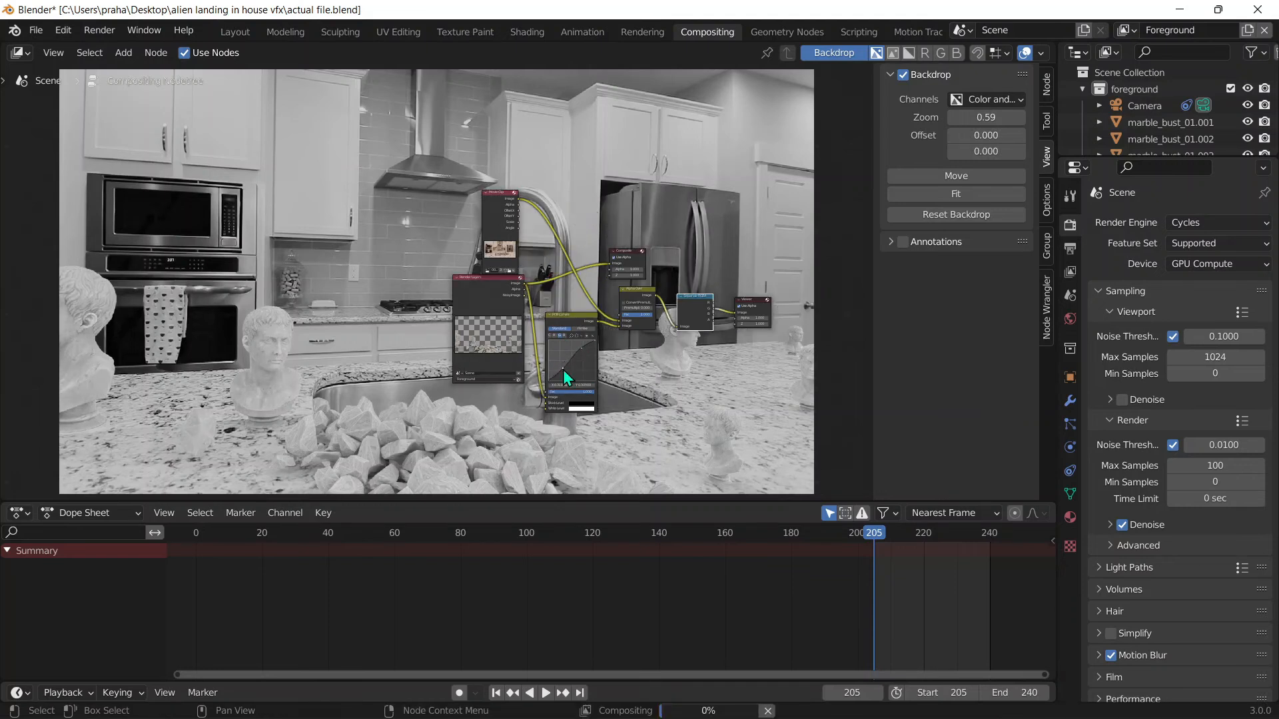
drag(562, 370, 565, 363)
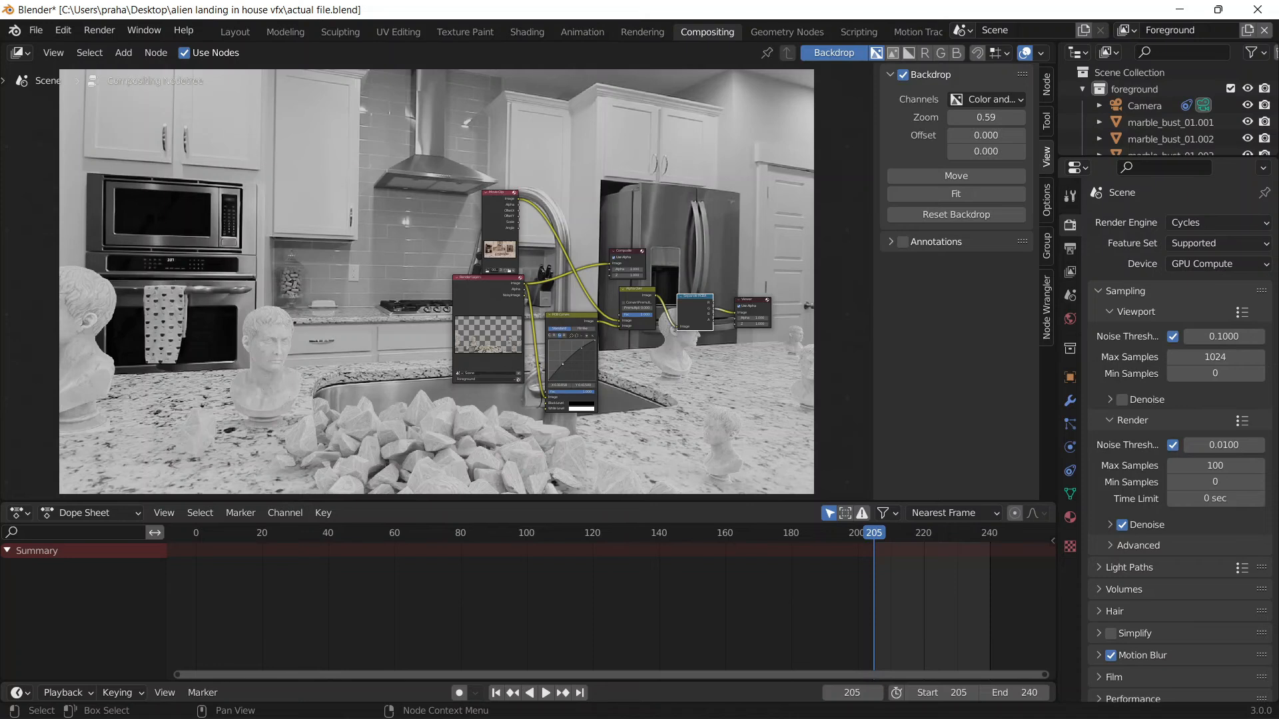
Raise the blue curve's highlights while viewing Separate RGBA's B output, and reconnect Alpha Over's Image output to the Viewer.
drag(713, 315, 735, 312)
click(564, 336)
drag(578, 353, 580, 347)
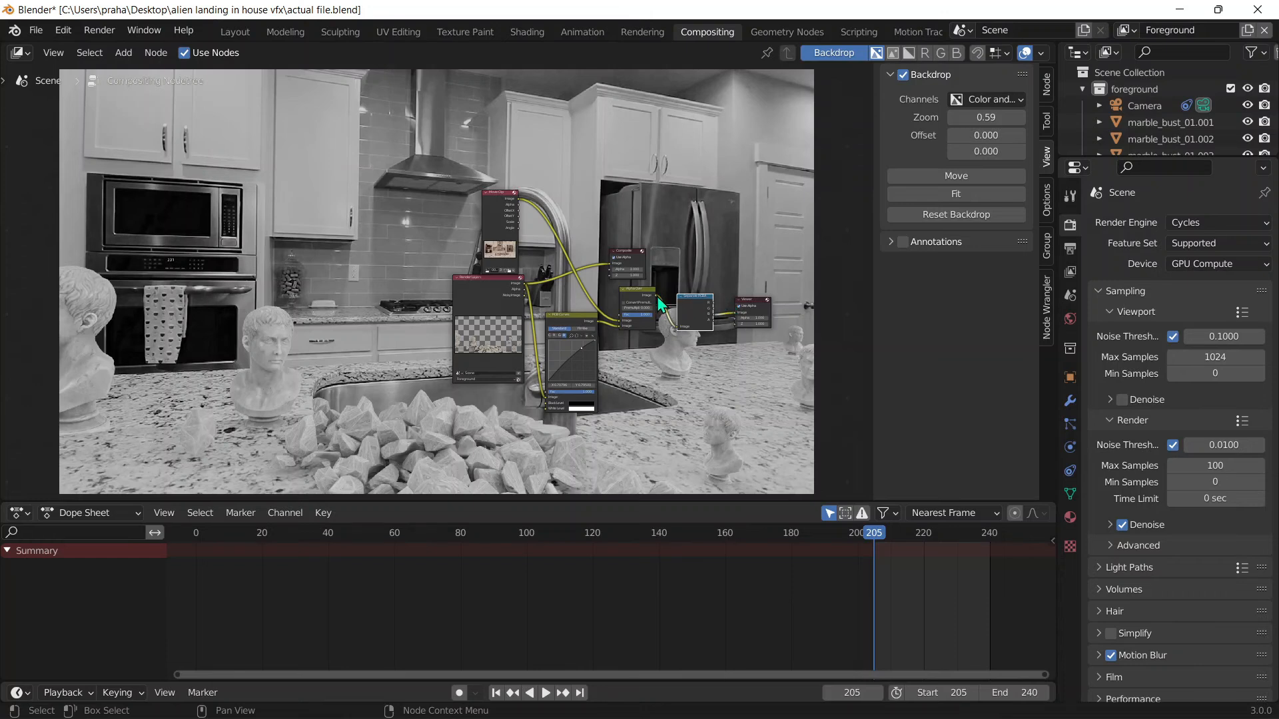
drag(664, 302, 734, 314)
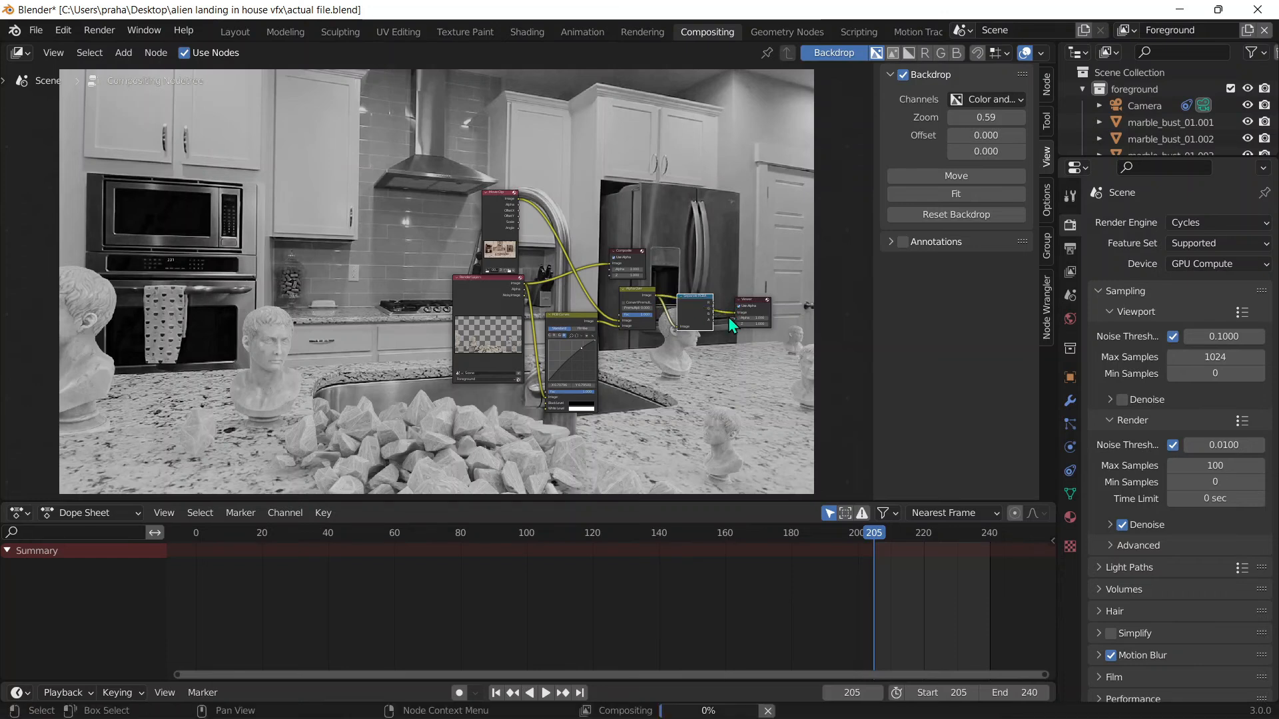